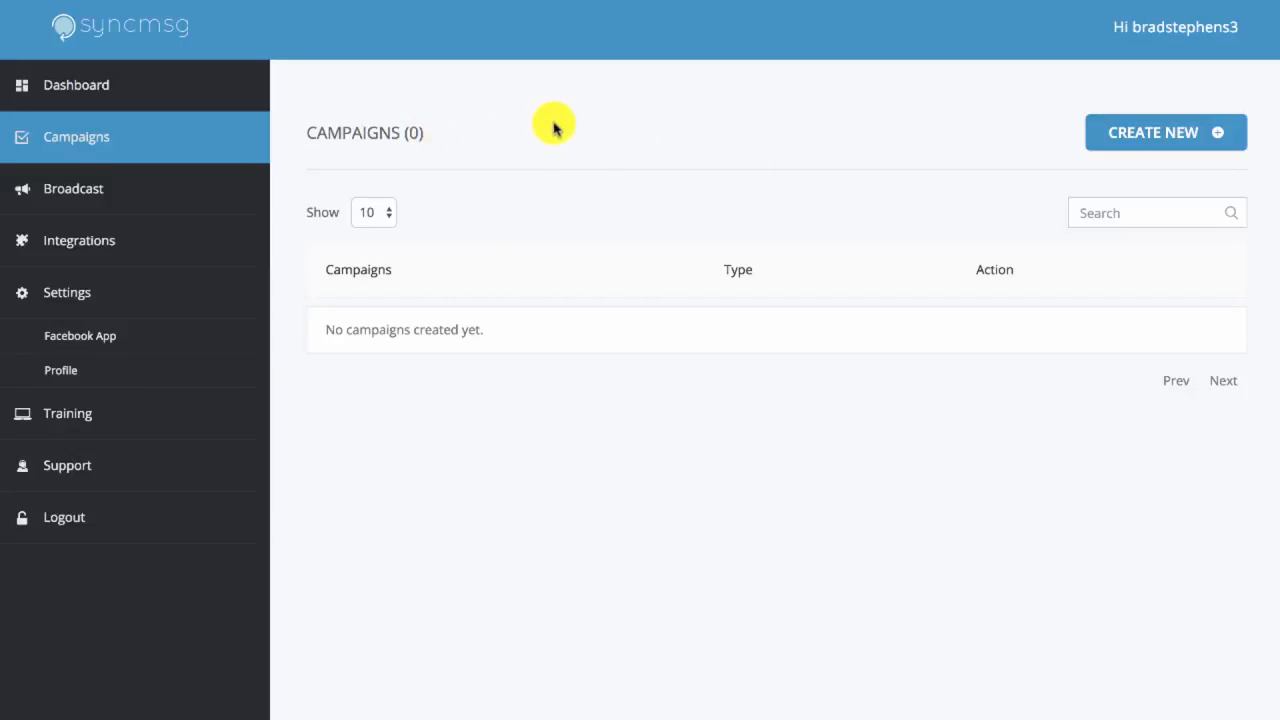
Create a new campaign named Demo 1 using the GetResponse autoresponder and the syncmsg email list
click(1145, 145)
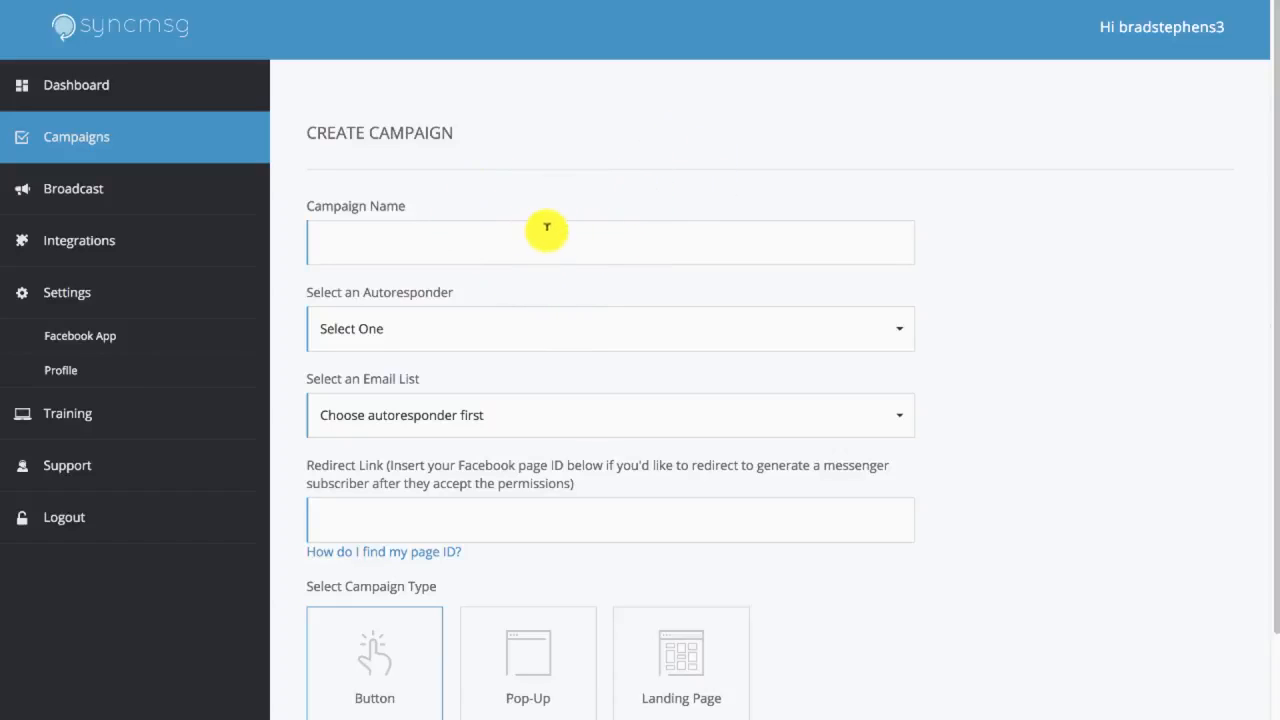
click(378, 228)
text(Demo 1)
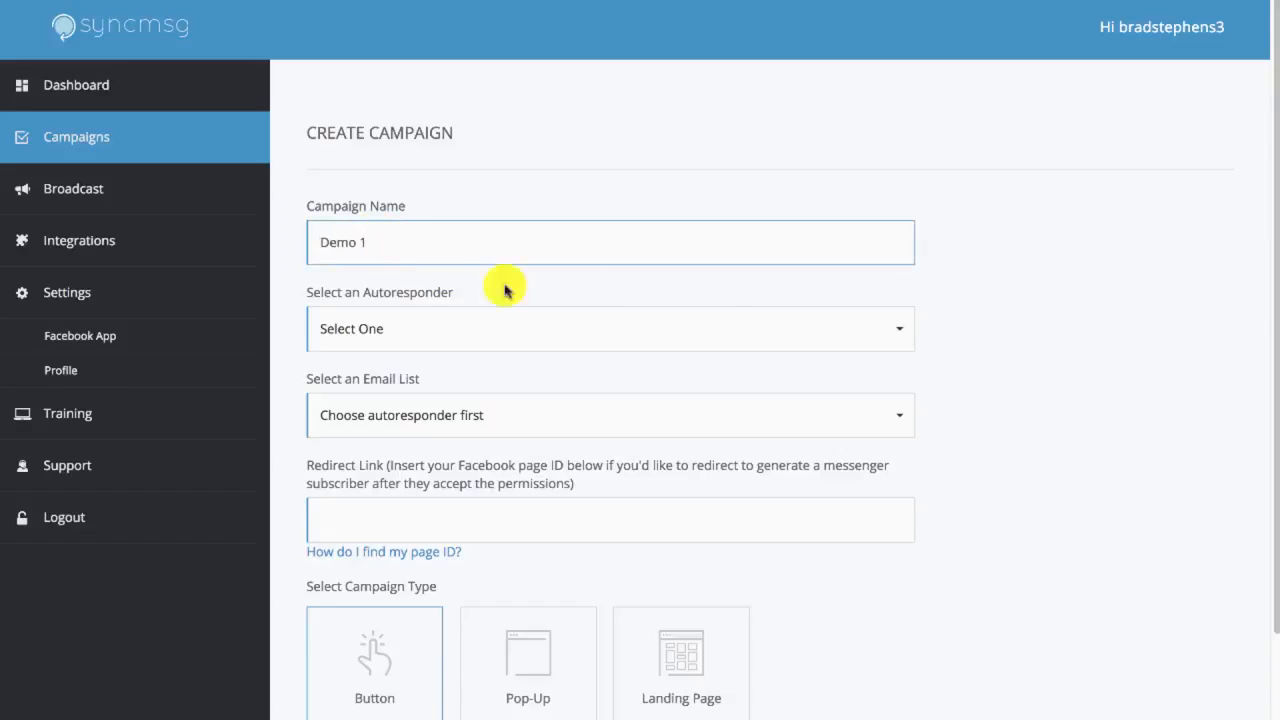
click(1011, 323)
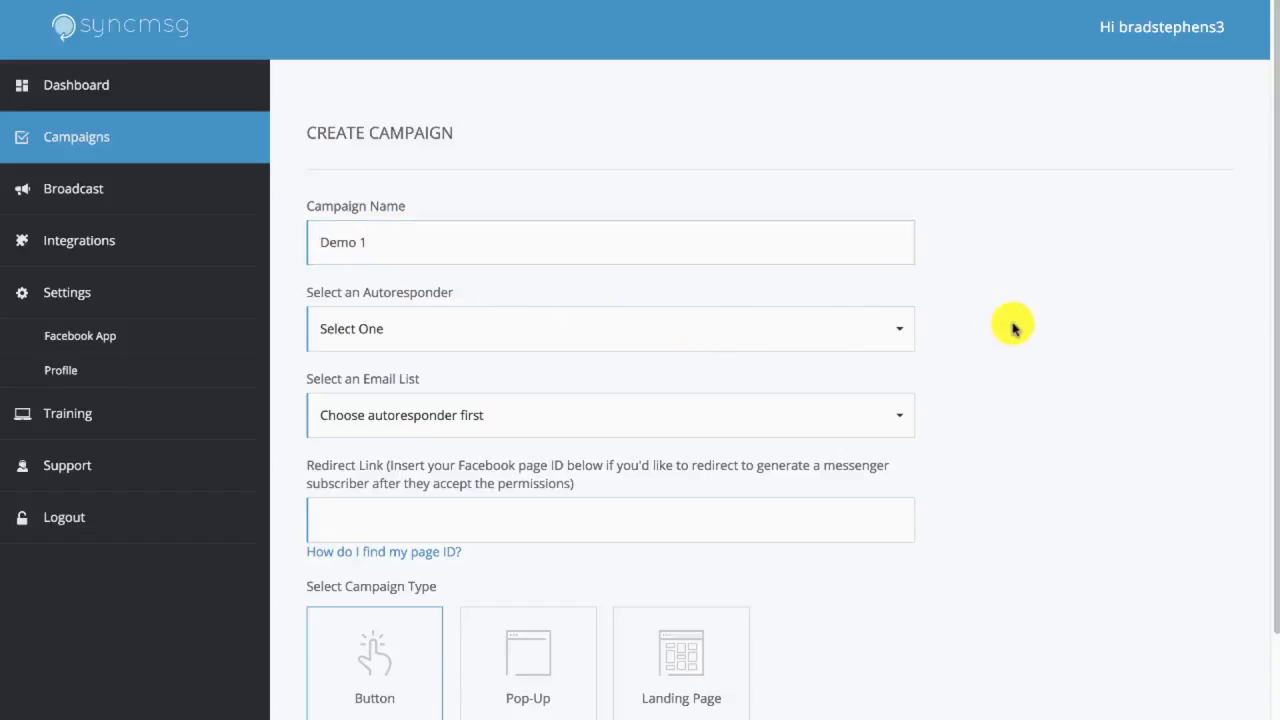
click(808, 331)
click(545, 403)
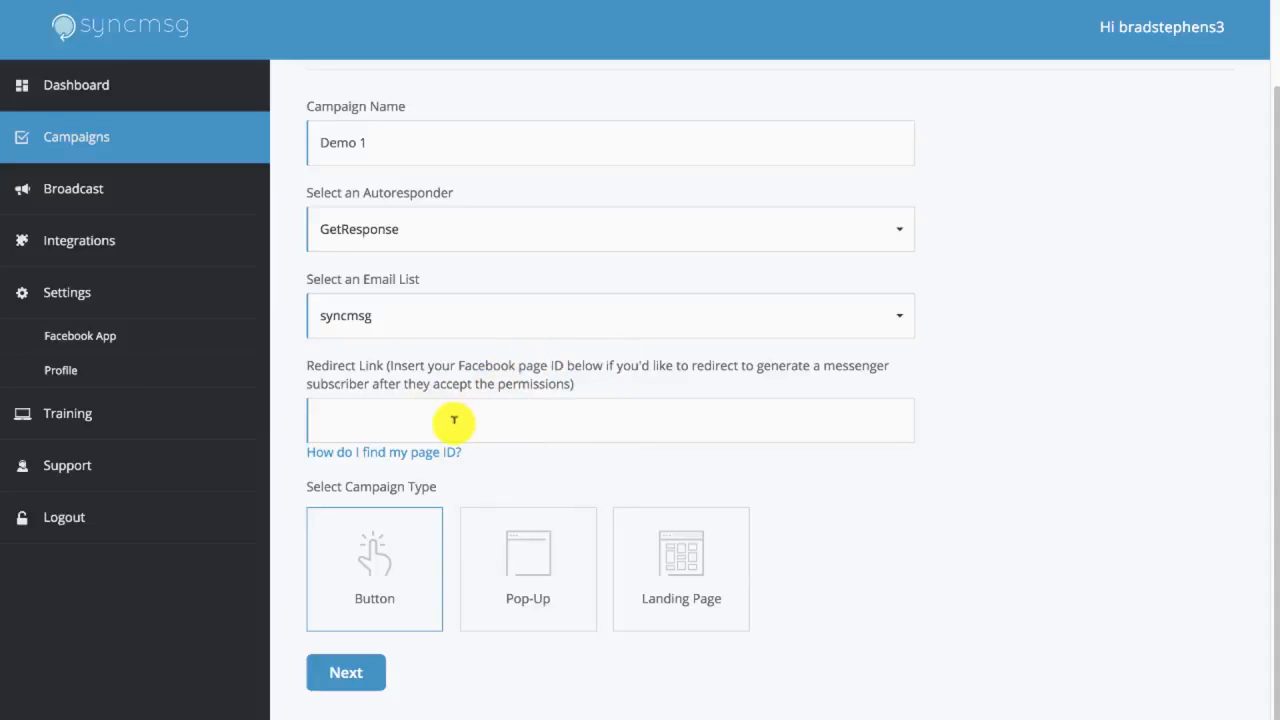
click(454, 420)
text(http://msghero.com)
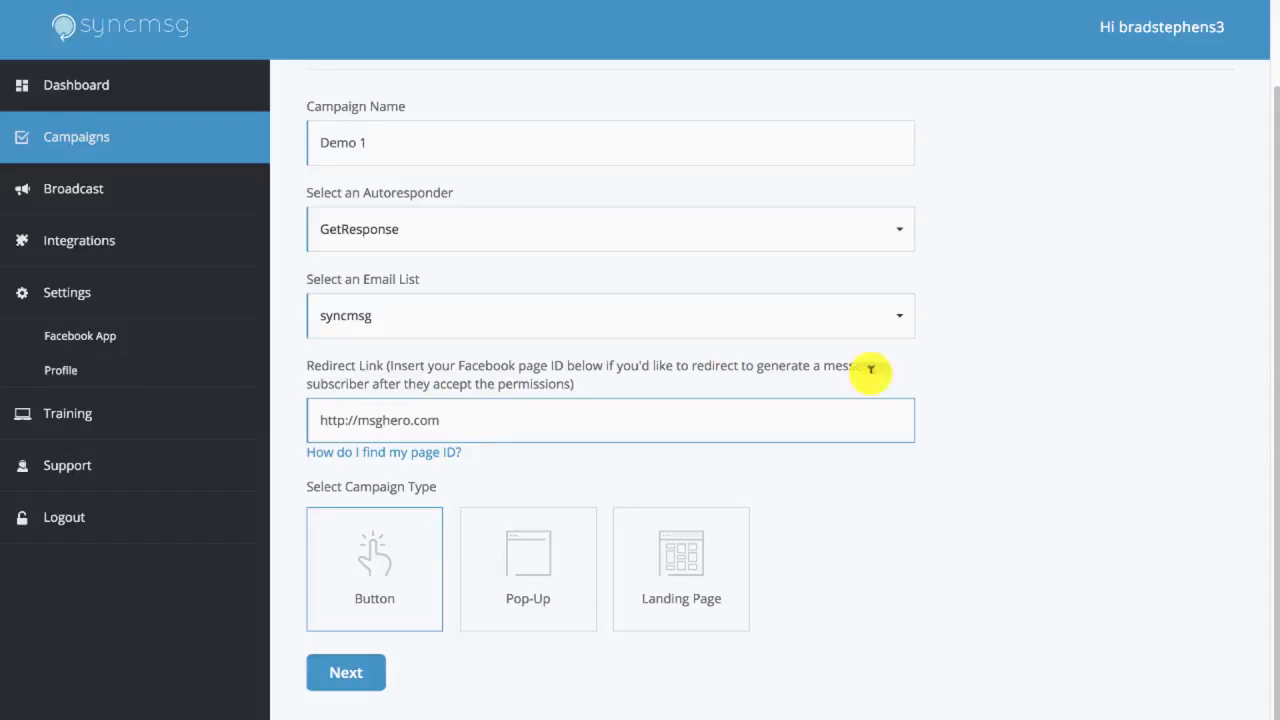
click(955, 460)
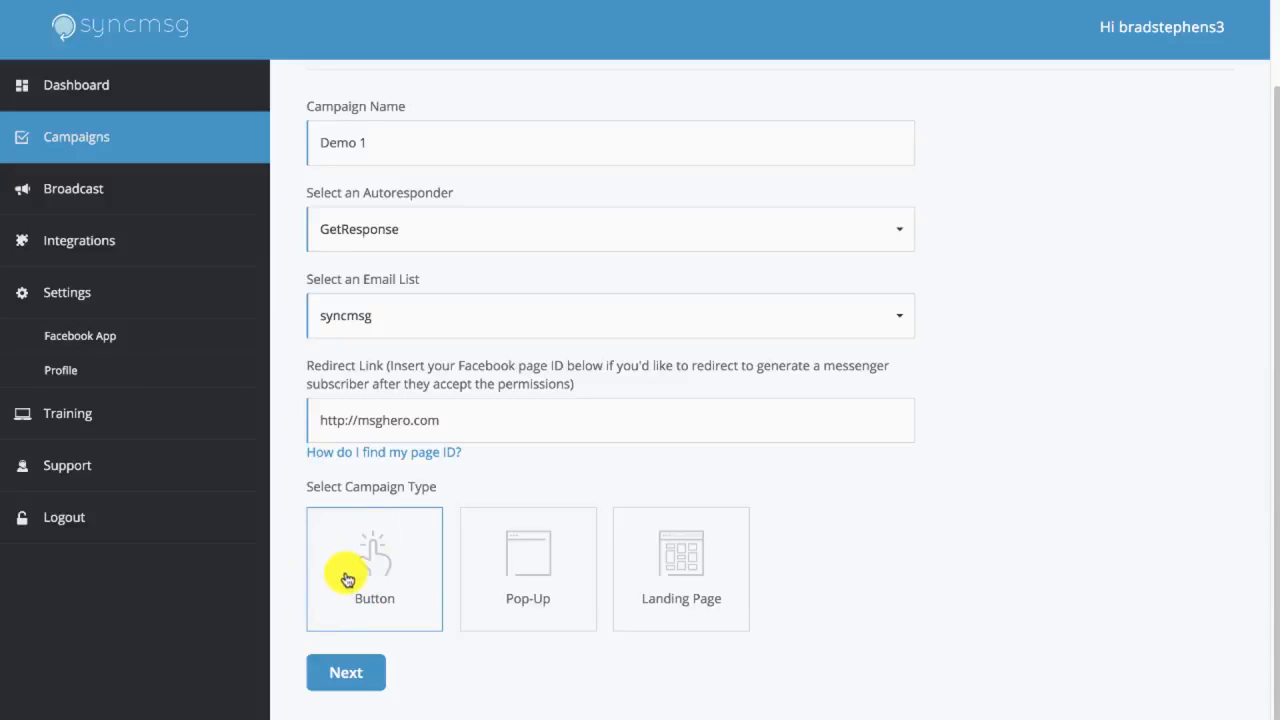
click(691, 579)
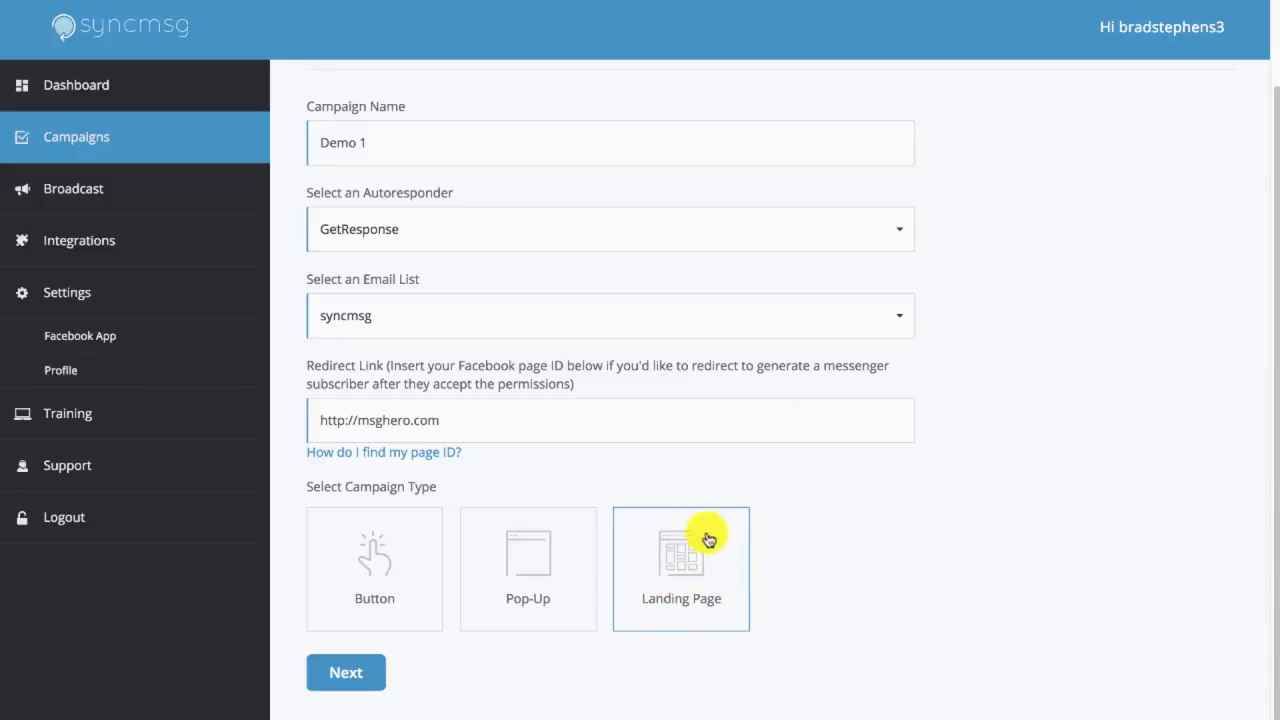
click(352, 680)
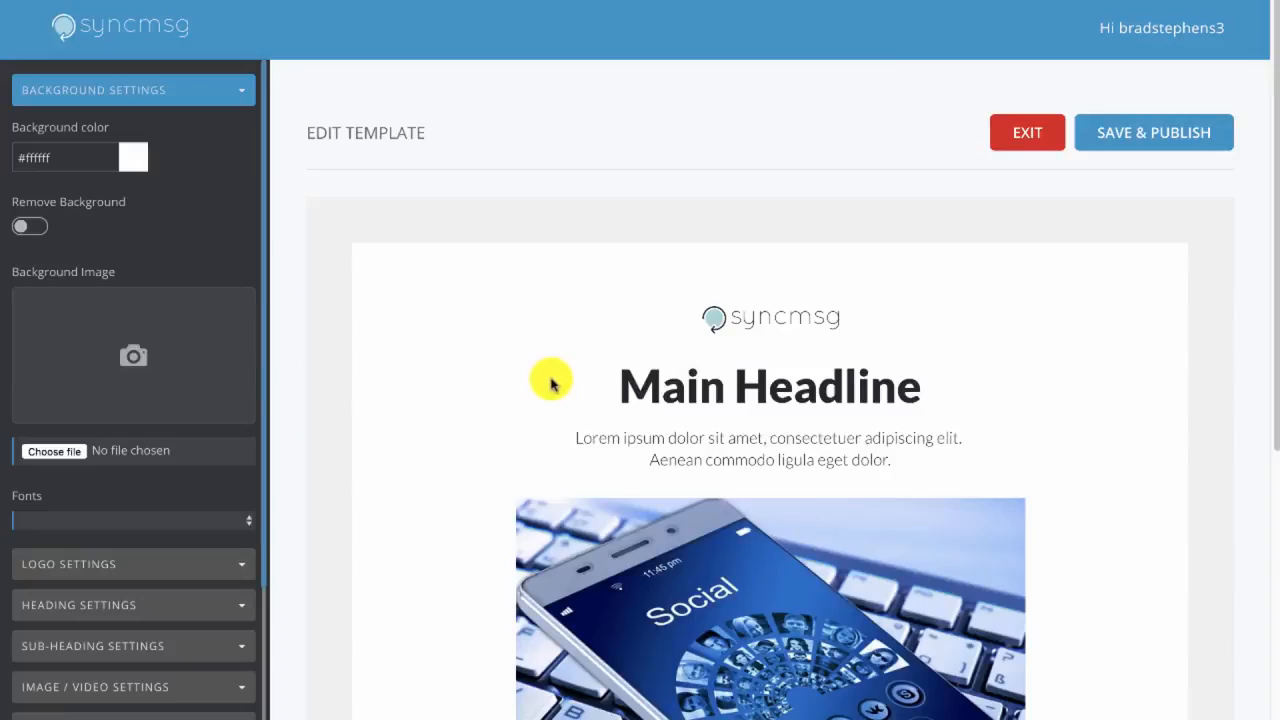
Look over the whole landing page template, its background settings and its logo settings
scroll(550, 380, down, 1)
scroll(656, 272, down, 1)
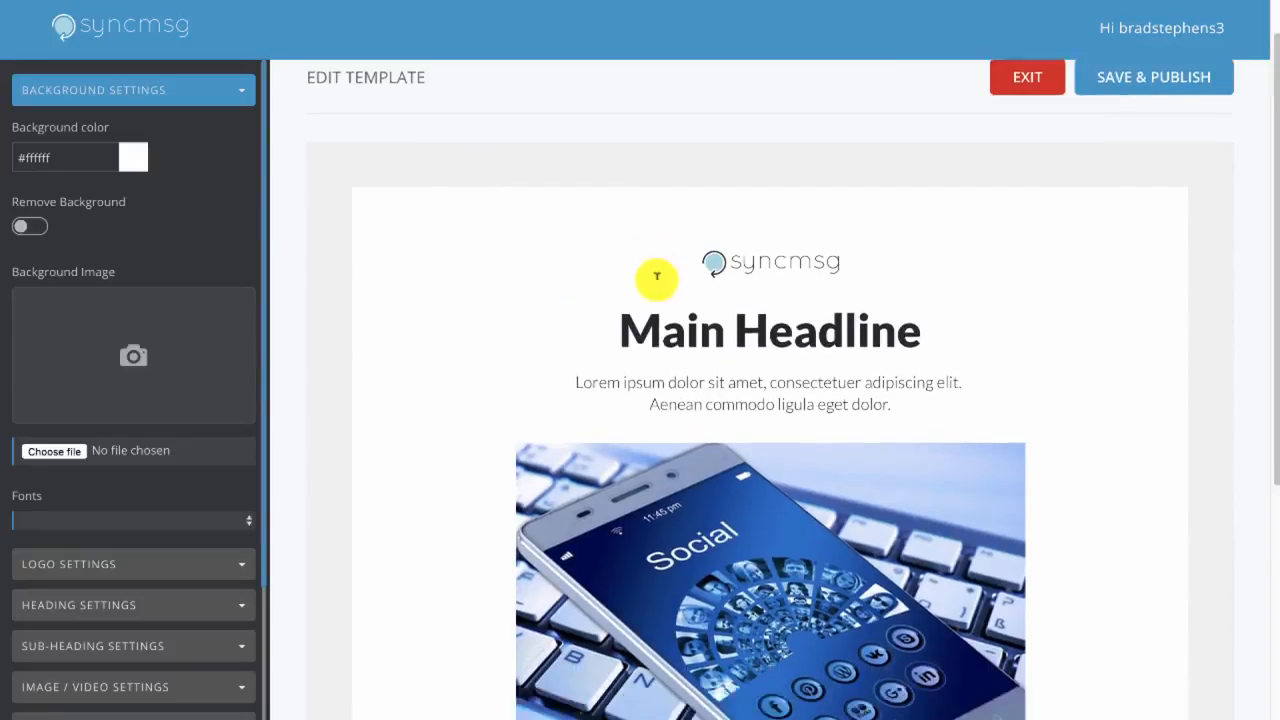
scroll(620, 274, down, 3)
scroll(570, 290, up, 4)
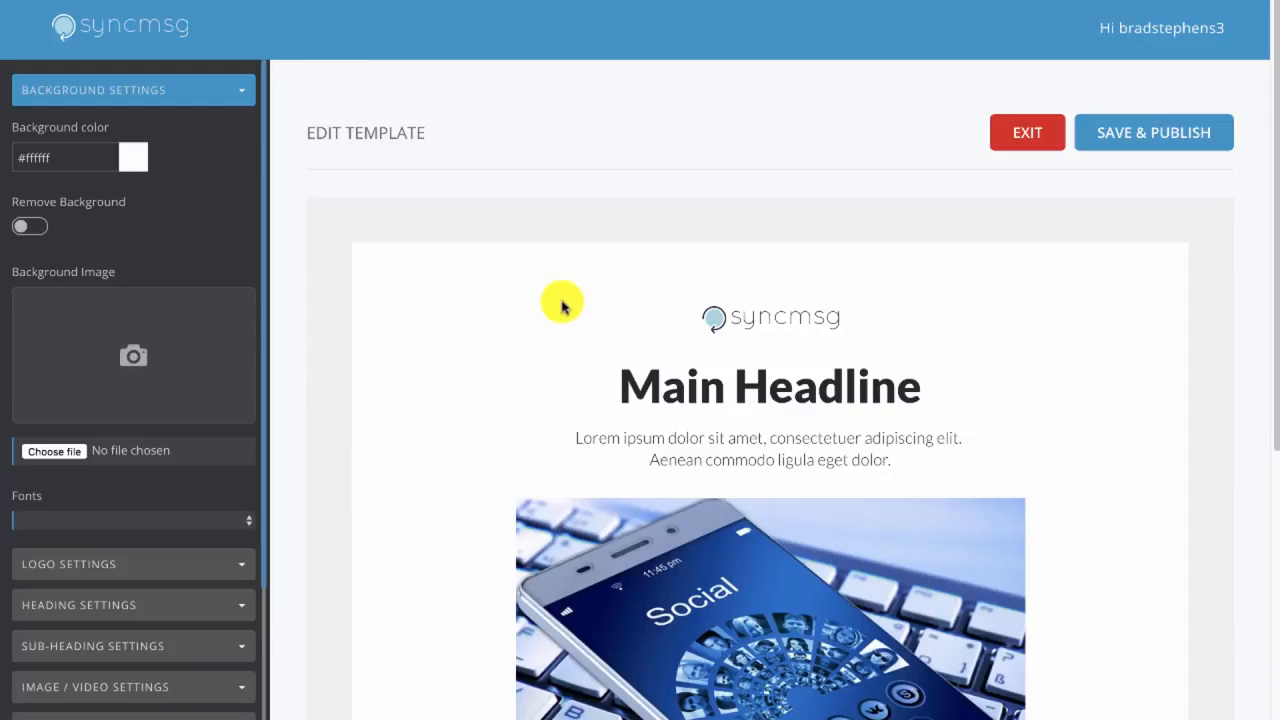
scroll(563, 310, down, 3)
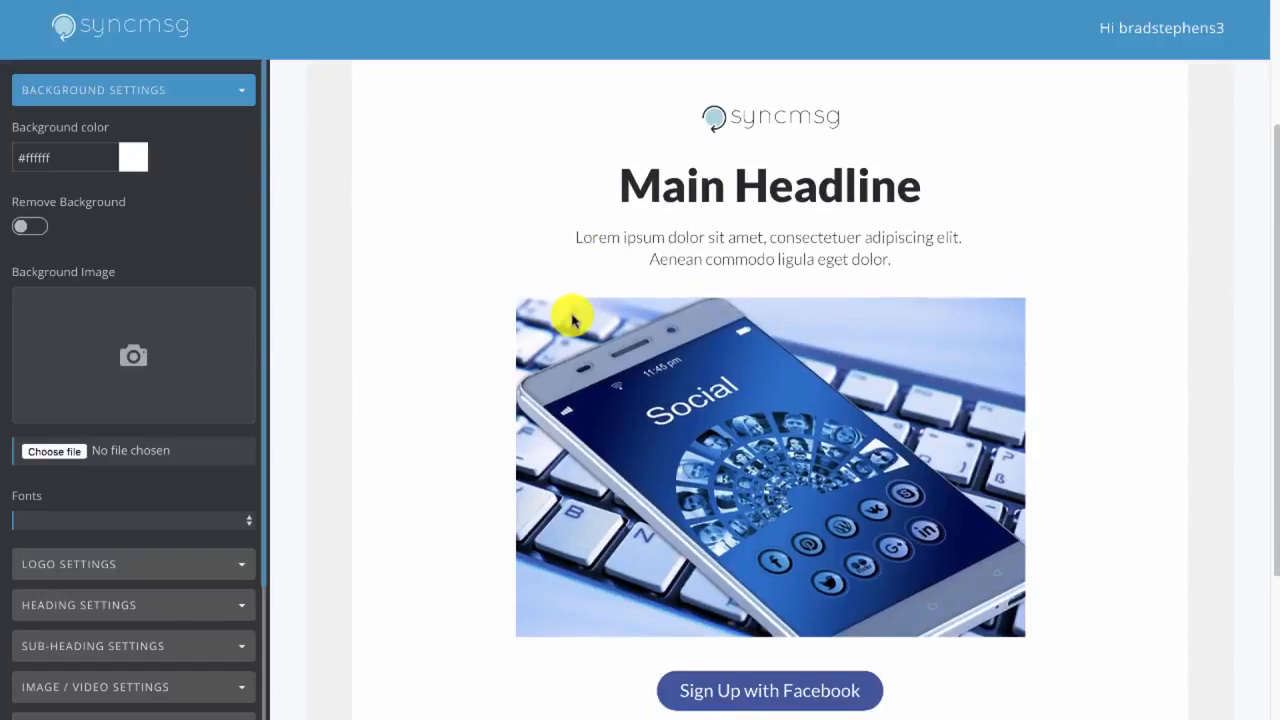
scroll(580, 330, down, 2)
scroll(600, 360, up, 4)
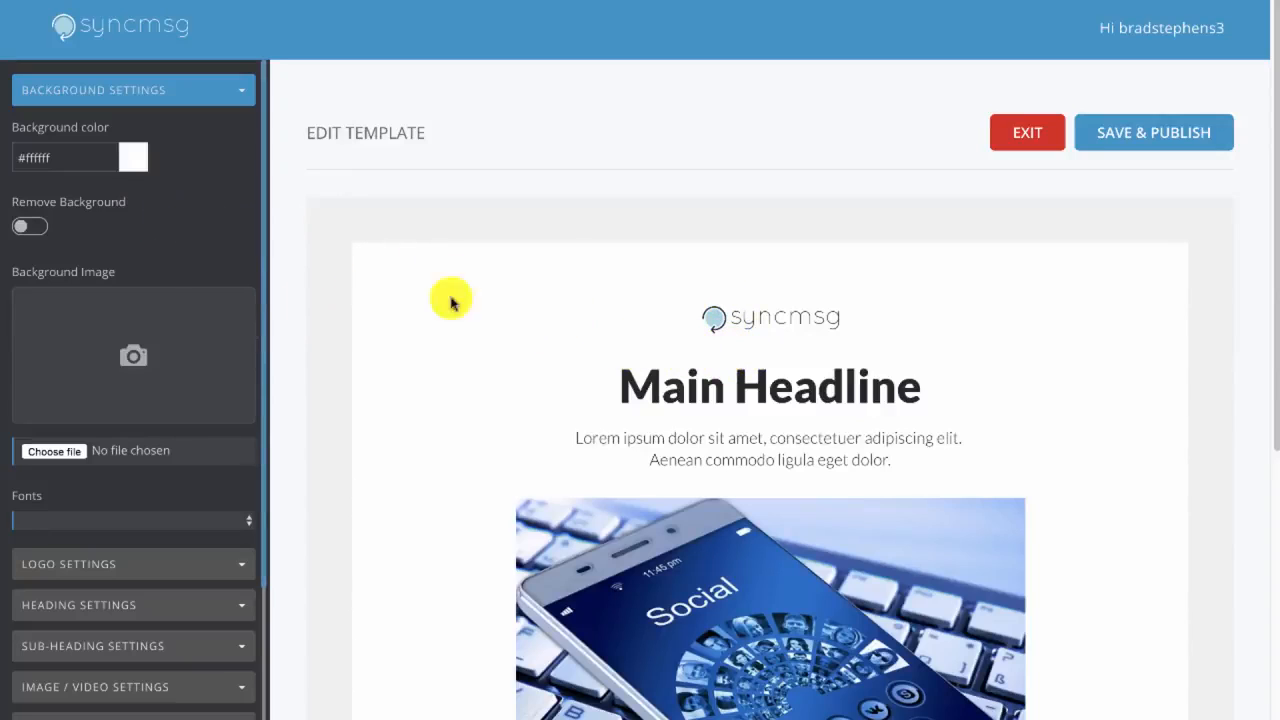
scroll(104, 311, down, 1)
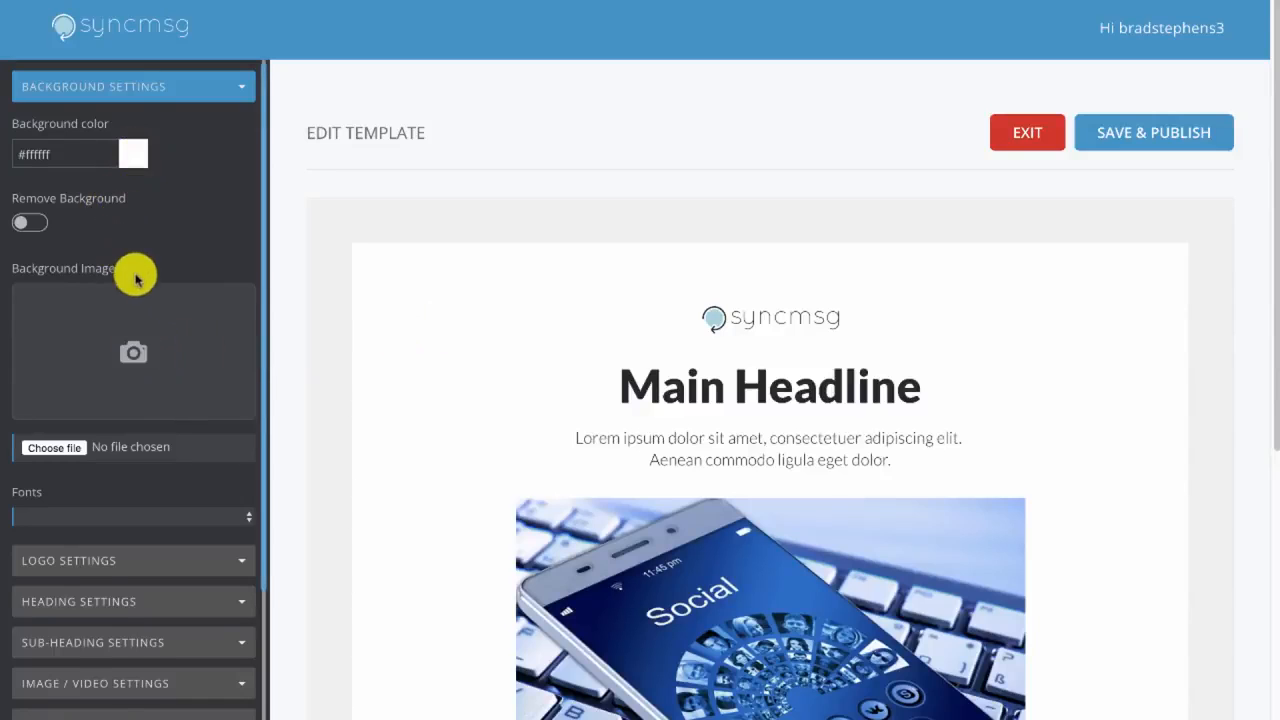
scroll(120, 330, down, 1)
scroll(88, 475, down, 3)
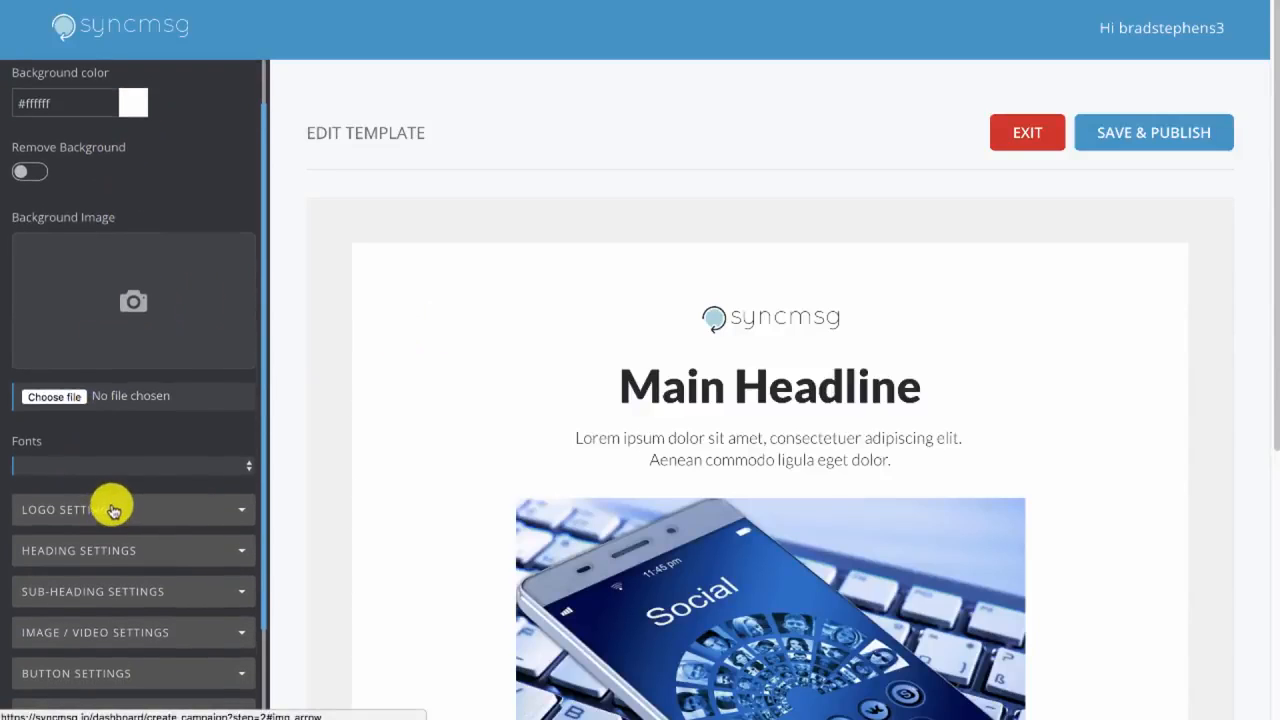
click(107, 505)
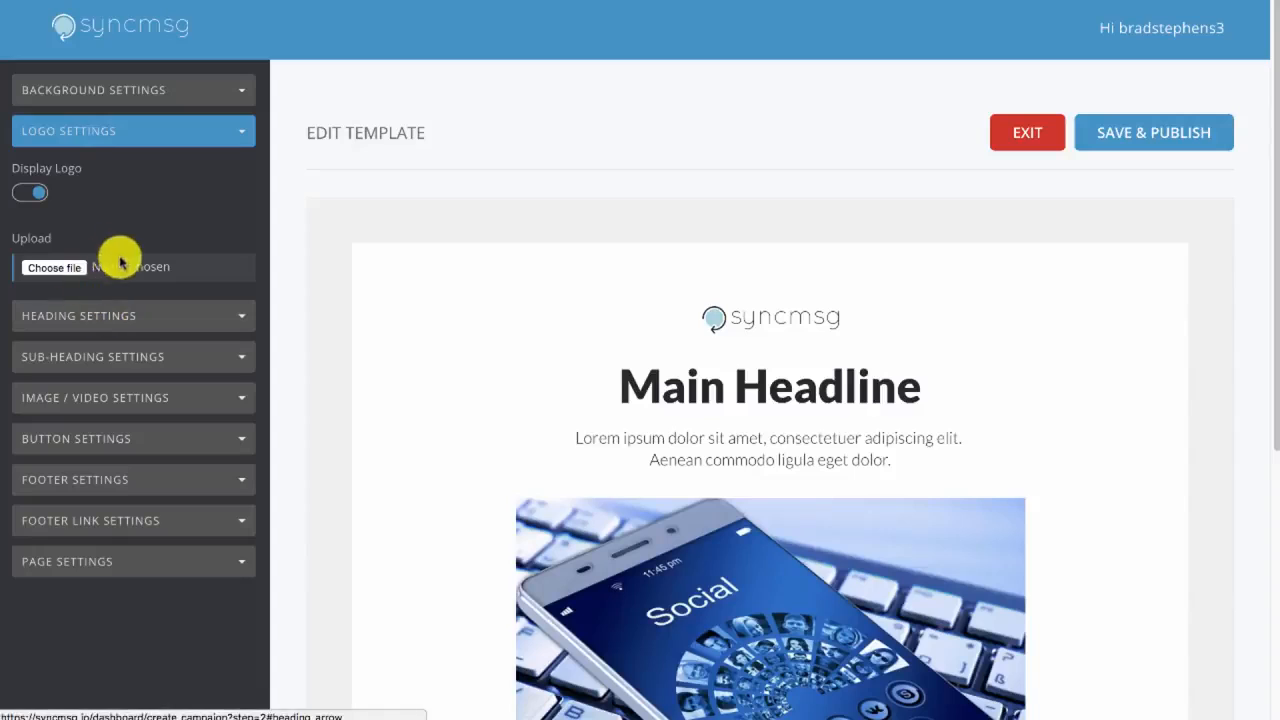
Change the landing page's heading text to "Top 10 Ad Templates"
click(149, 318)
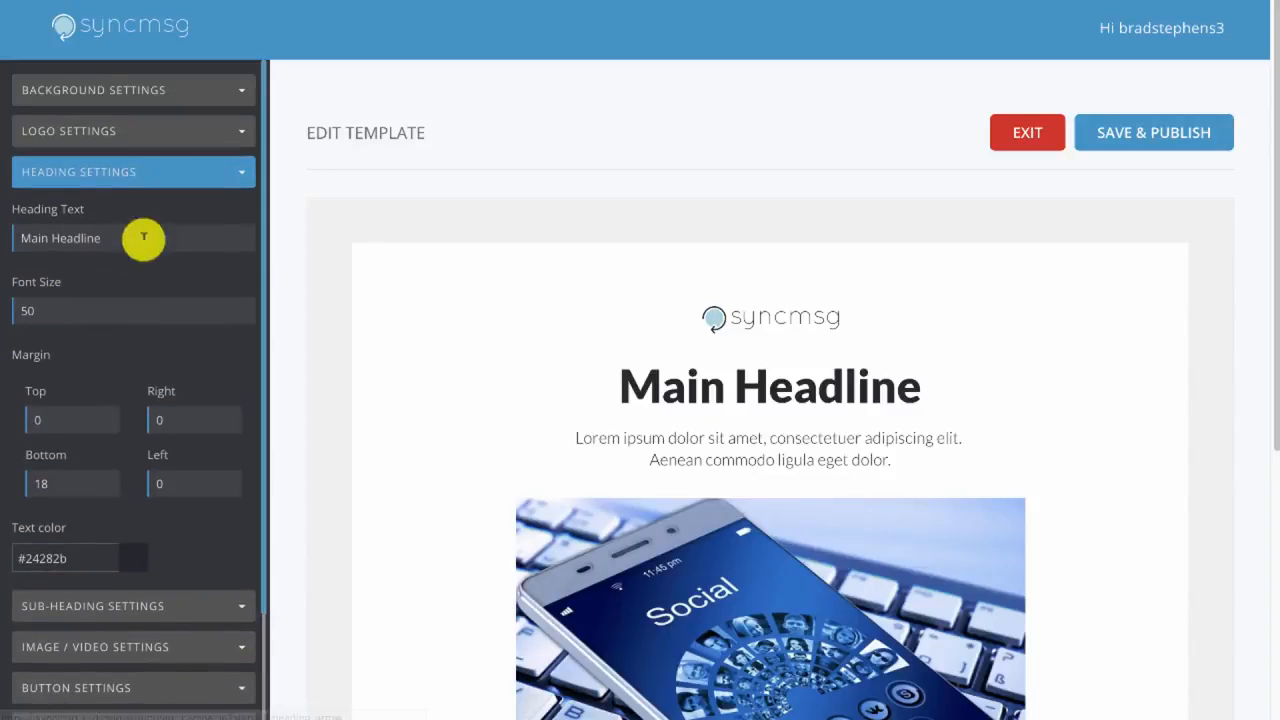
drag(124, 243, 14, 234)
text(Top 10)
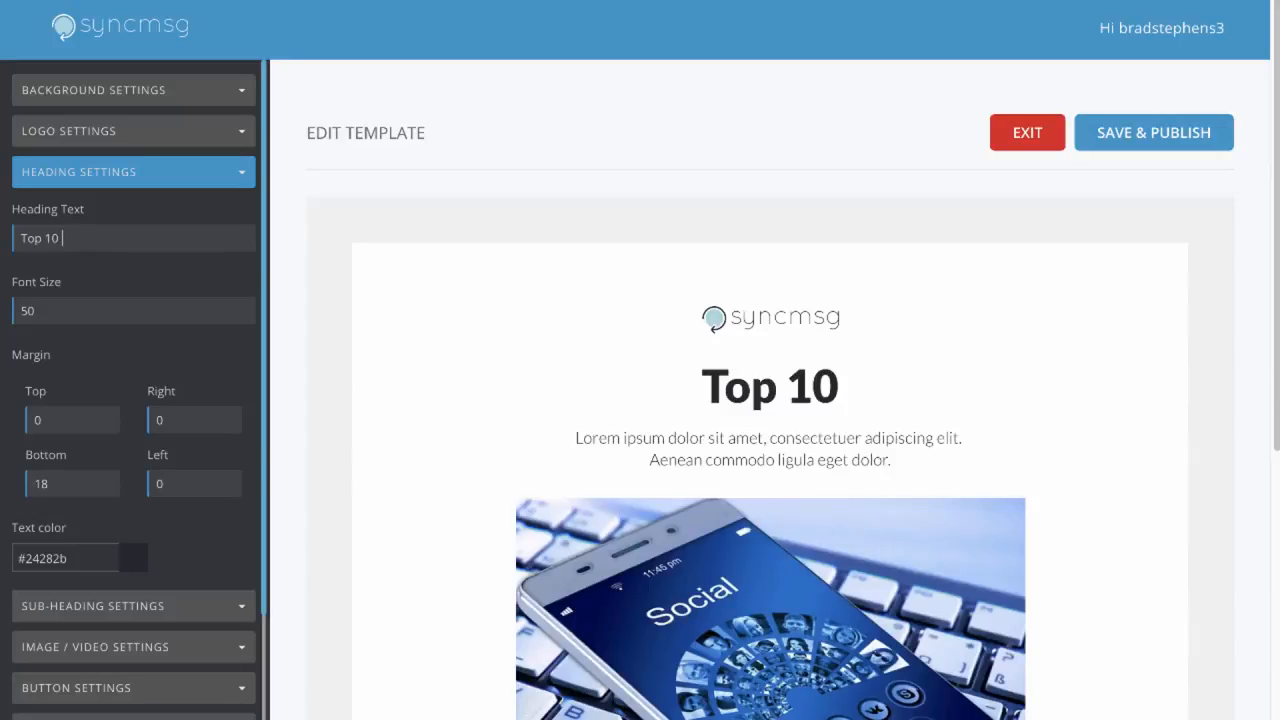
text( Ad Templates)
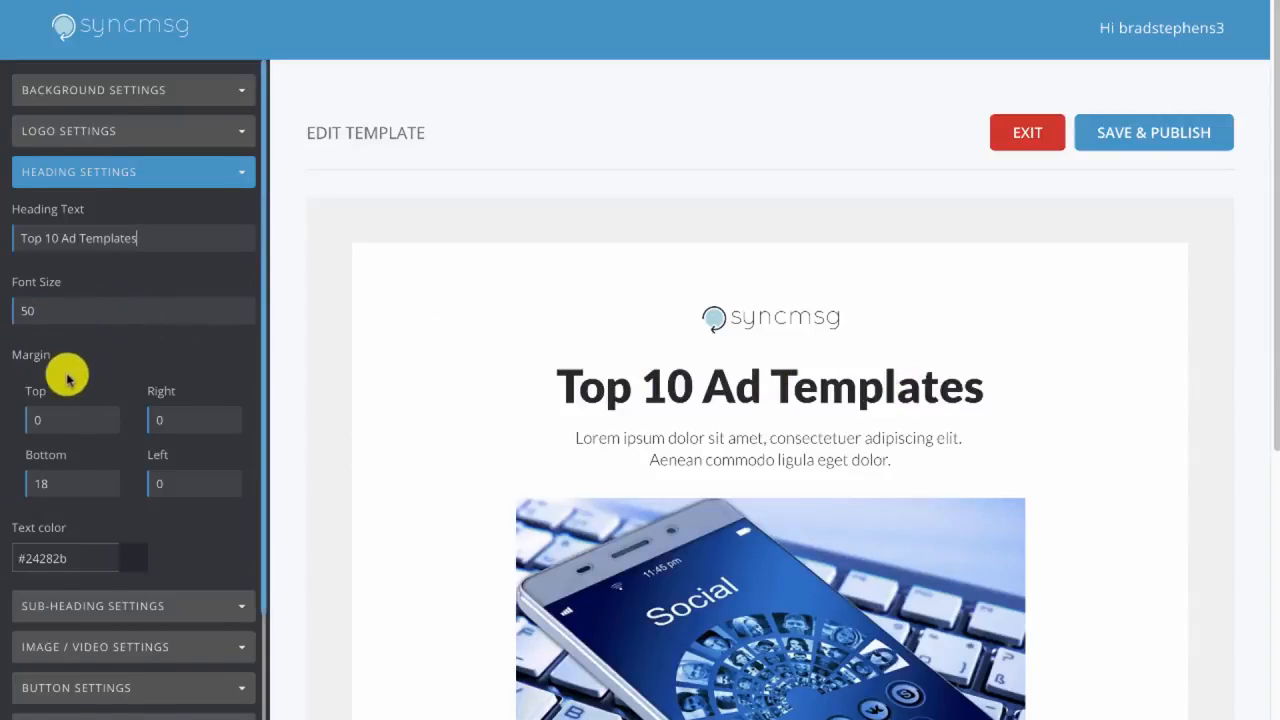
Replace the sub-heading text with "Click the button below to get instant access to our top 10 ad templates!"
scroll(63, 371, down, 1)
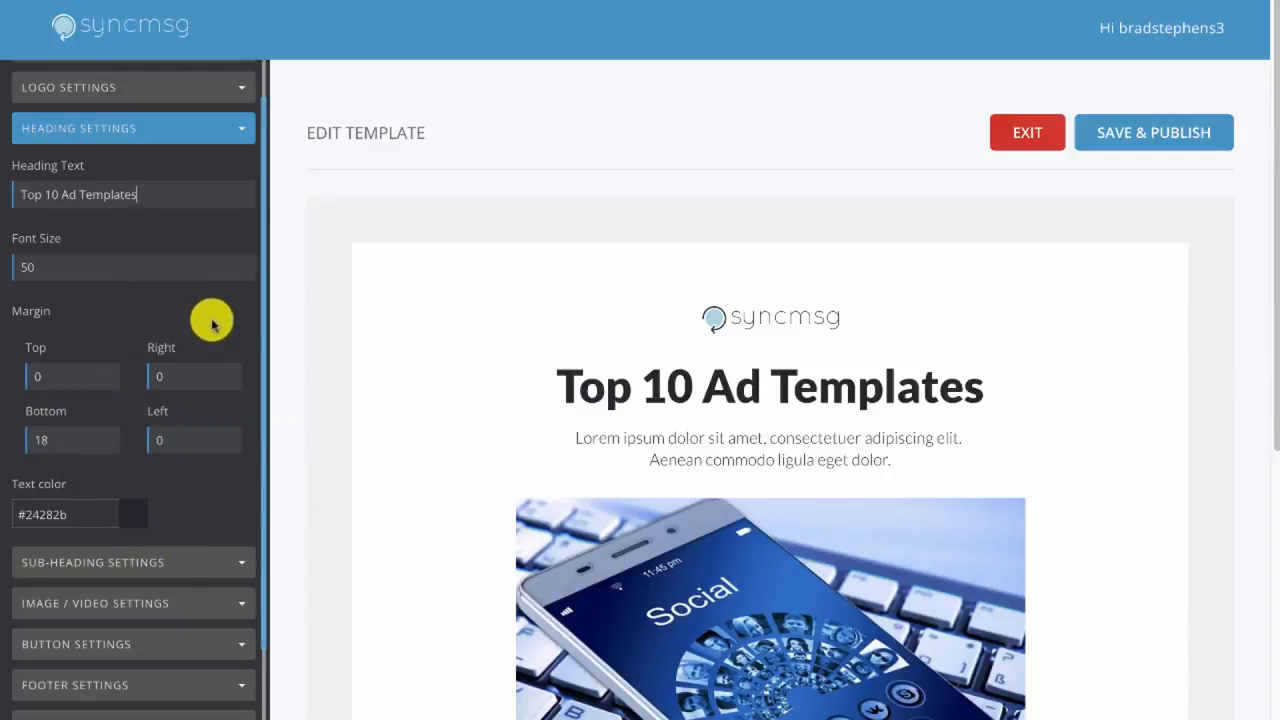
click(110, 565)
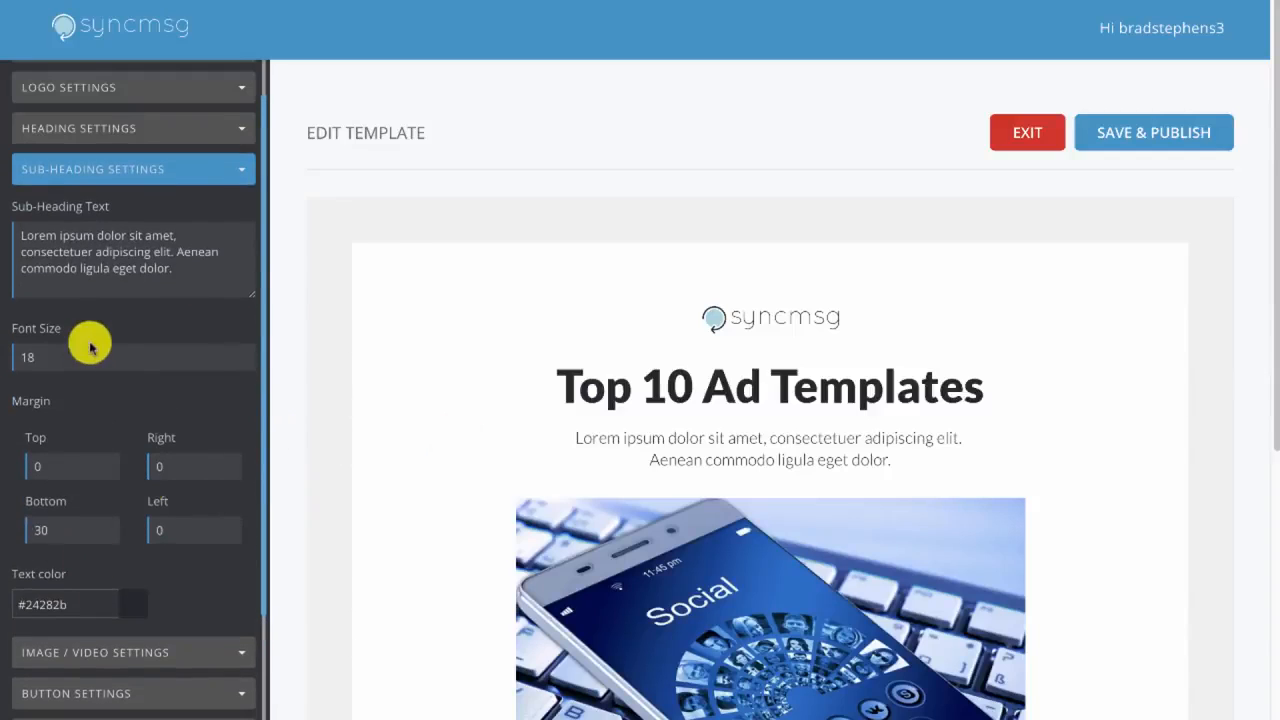
drag(177, 275, 35, 225)
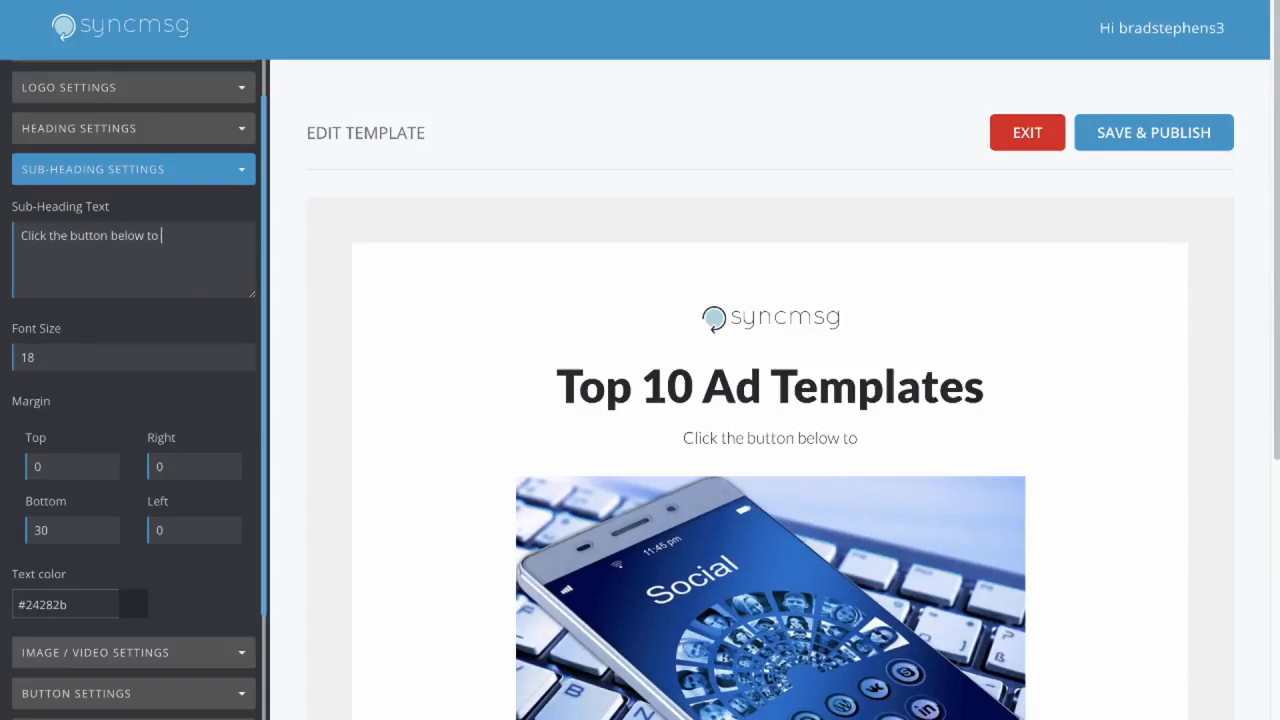
text(t instant ac)
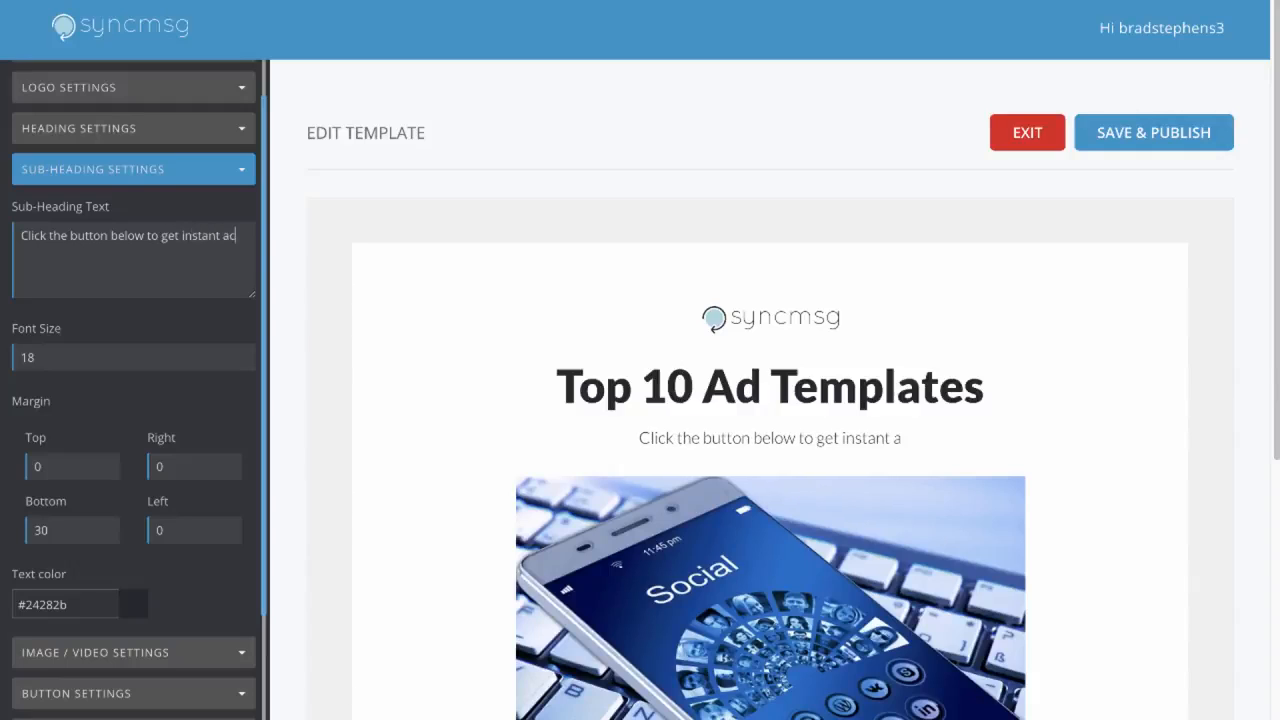
text(cess to our)
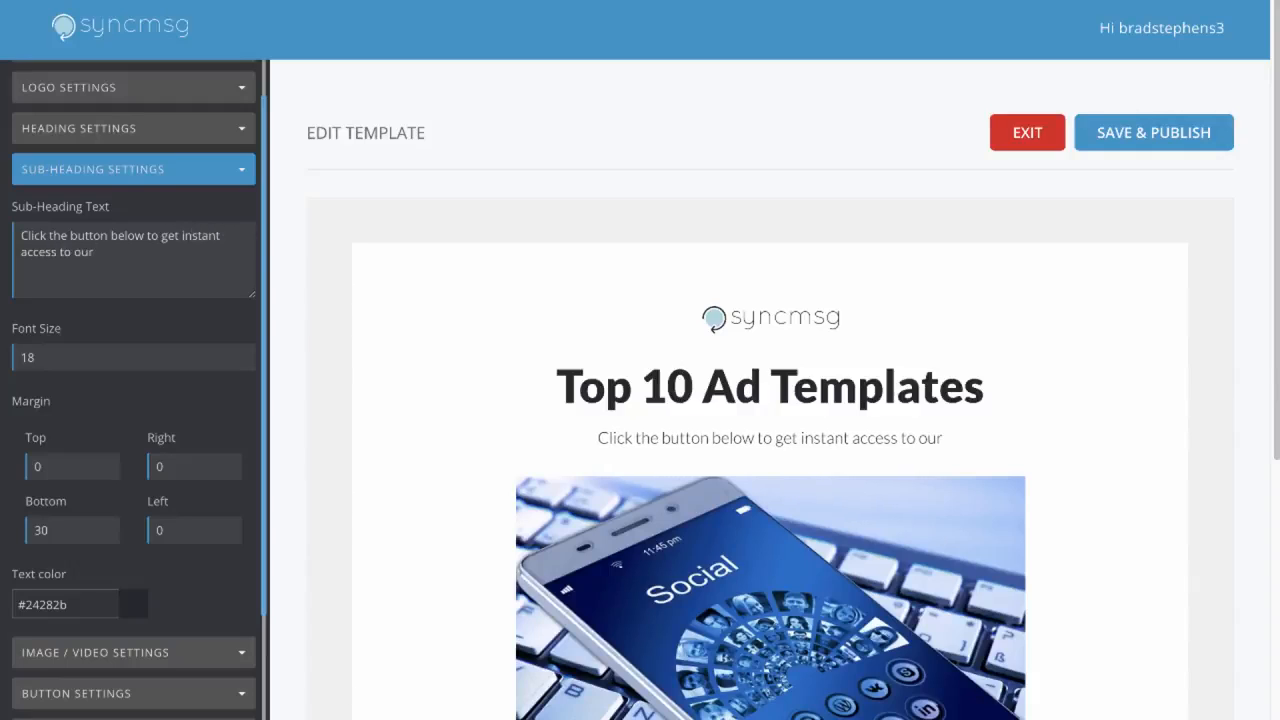
text( top 10 ad temp)
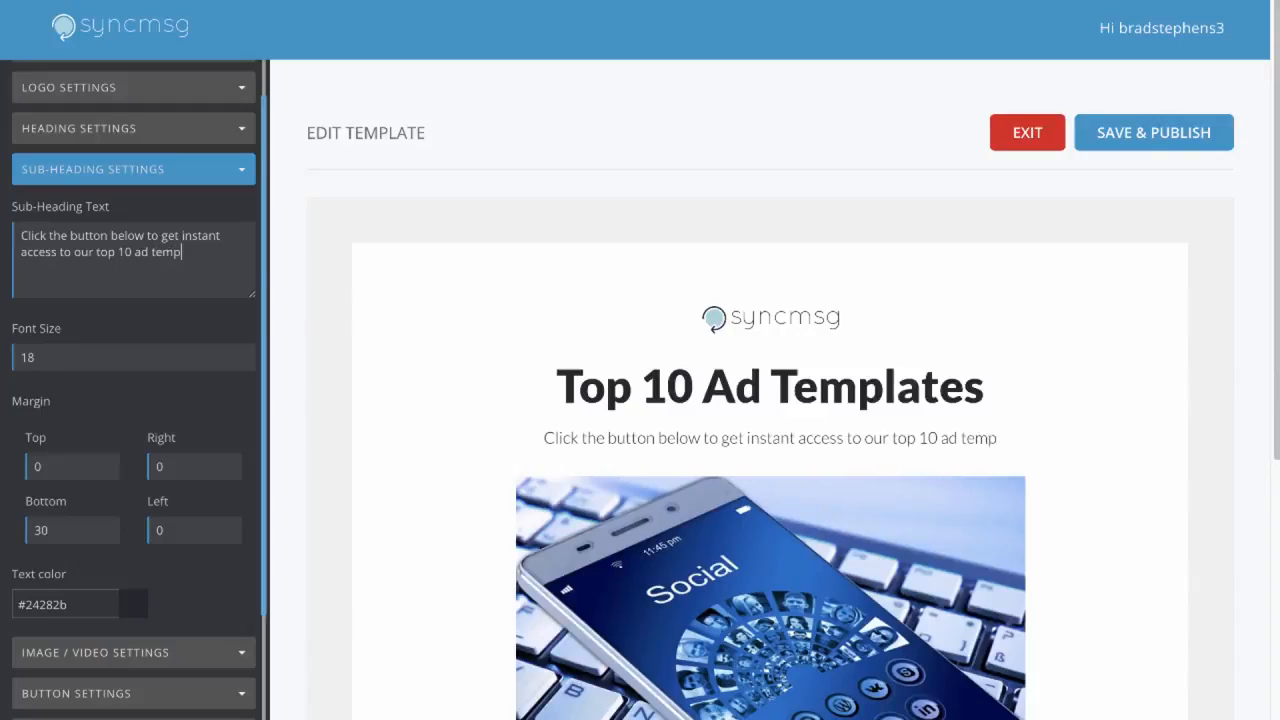
text(lates!)
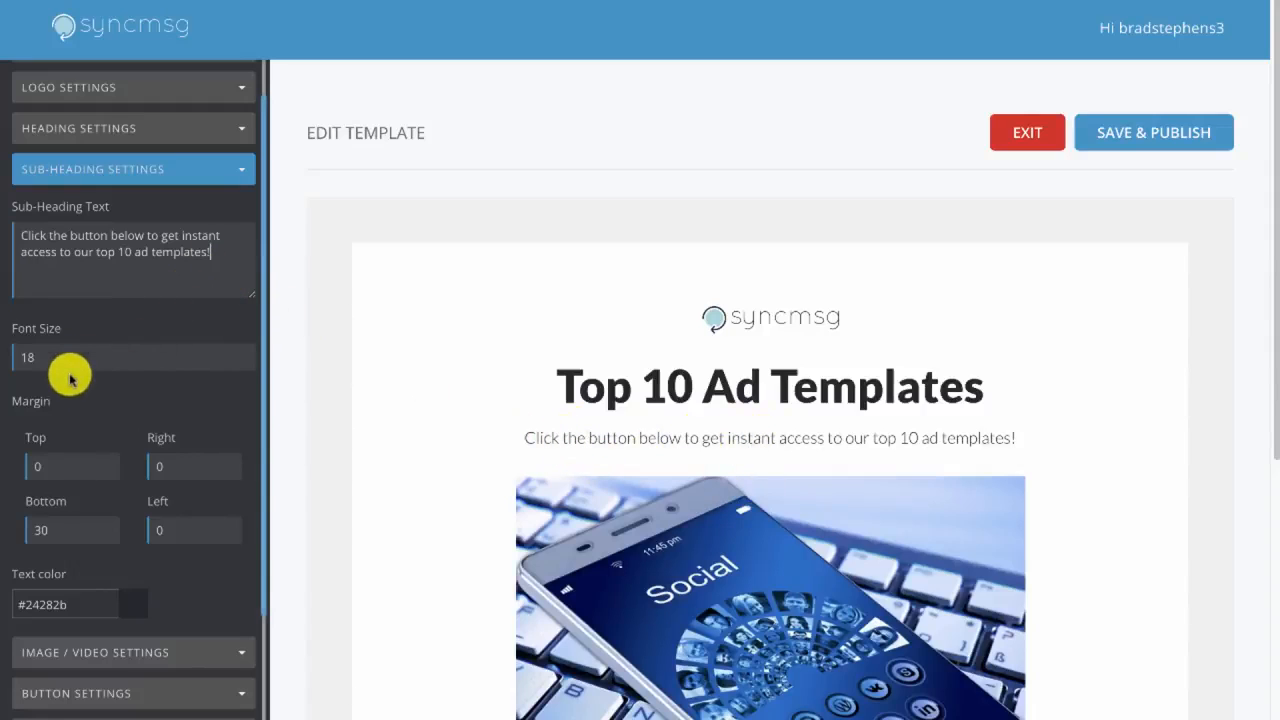
Review the image/video display options and the image in the page preview
scroll(82, 385, down, 1)
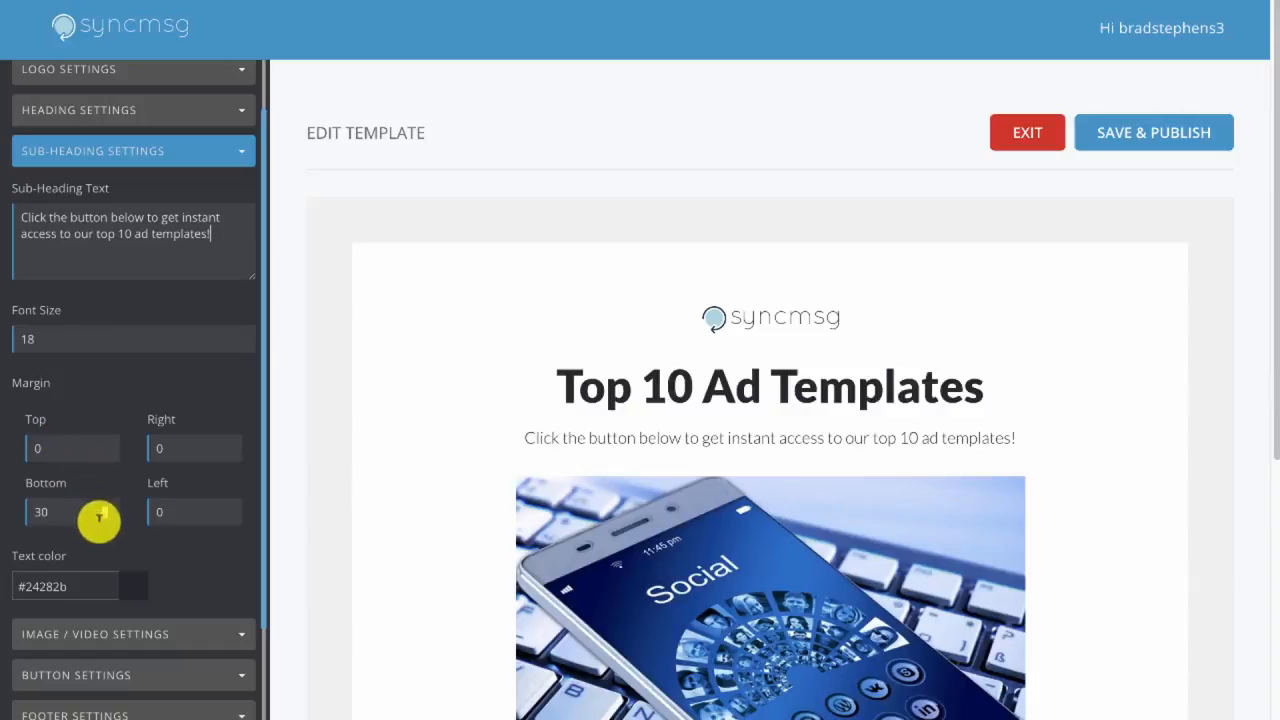
scroll(116, 508, down, 1)
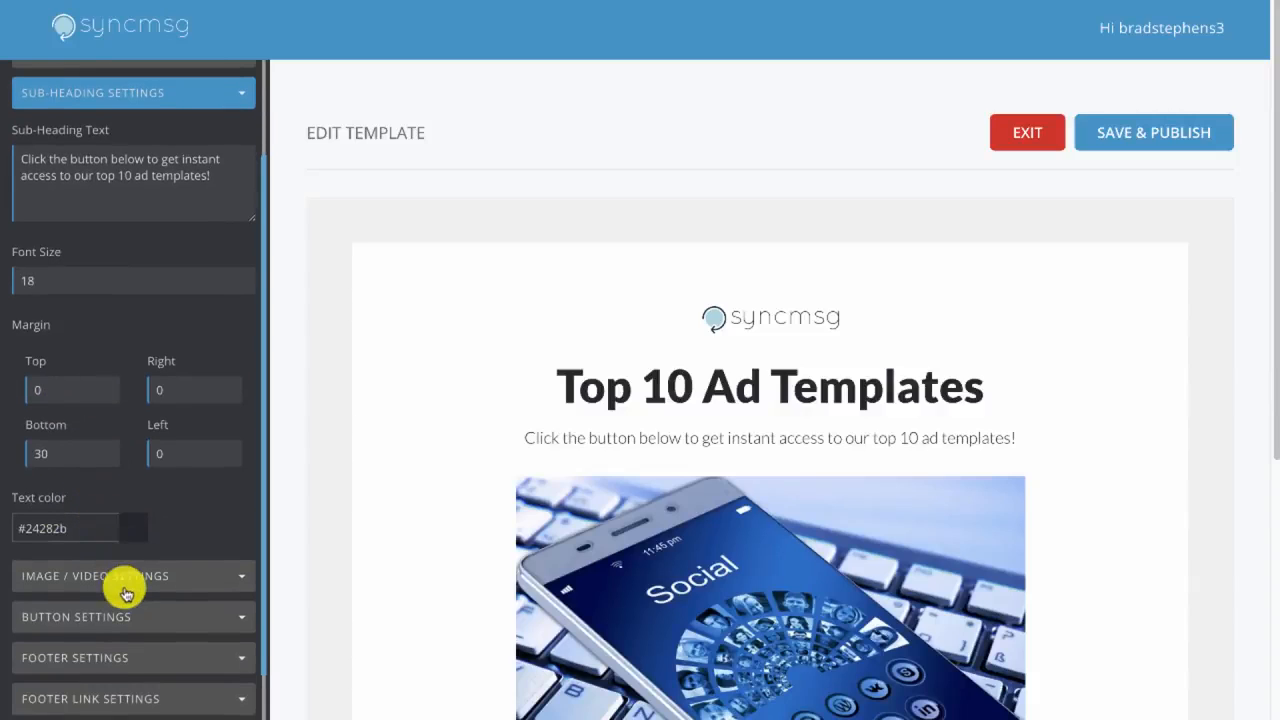
click(124, 582)
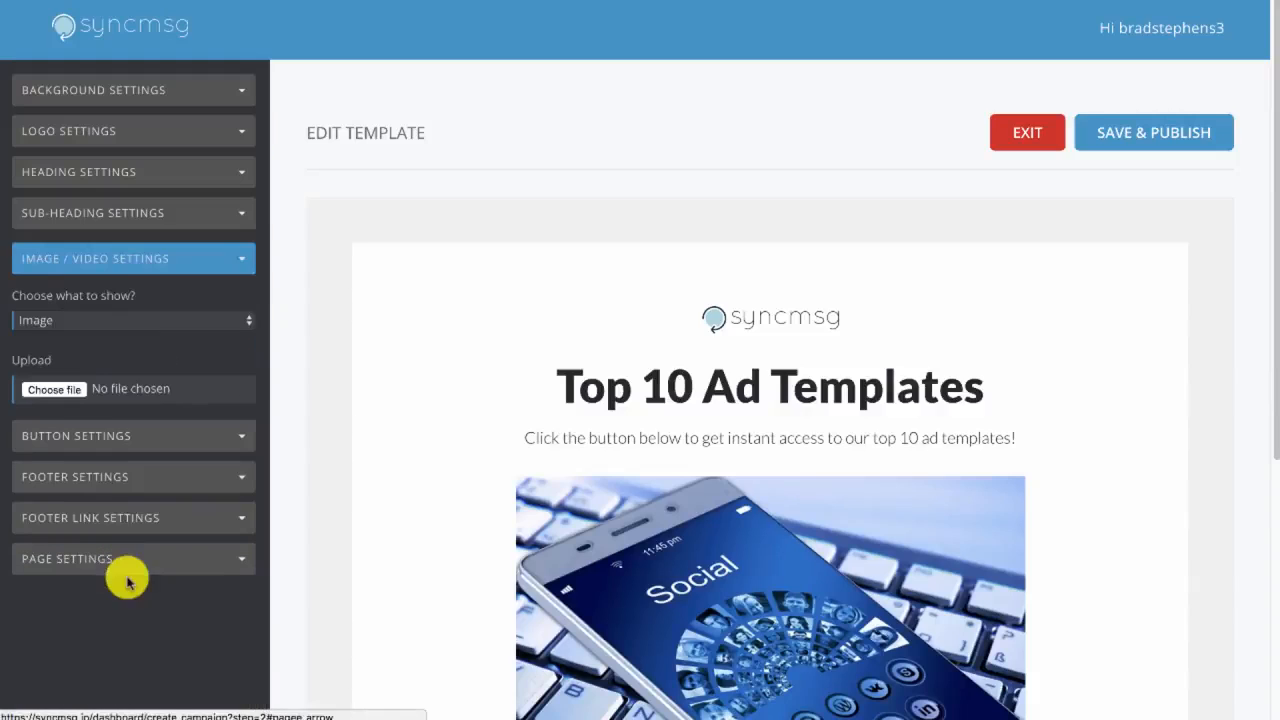
click(94, 315)
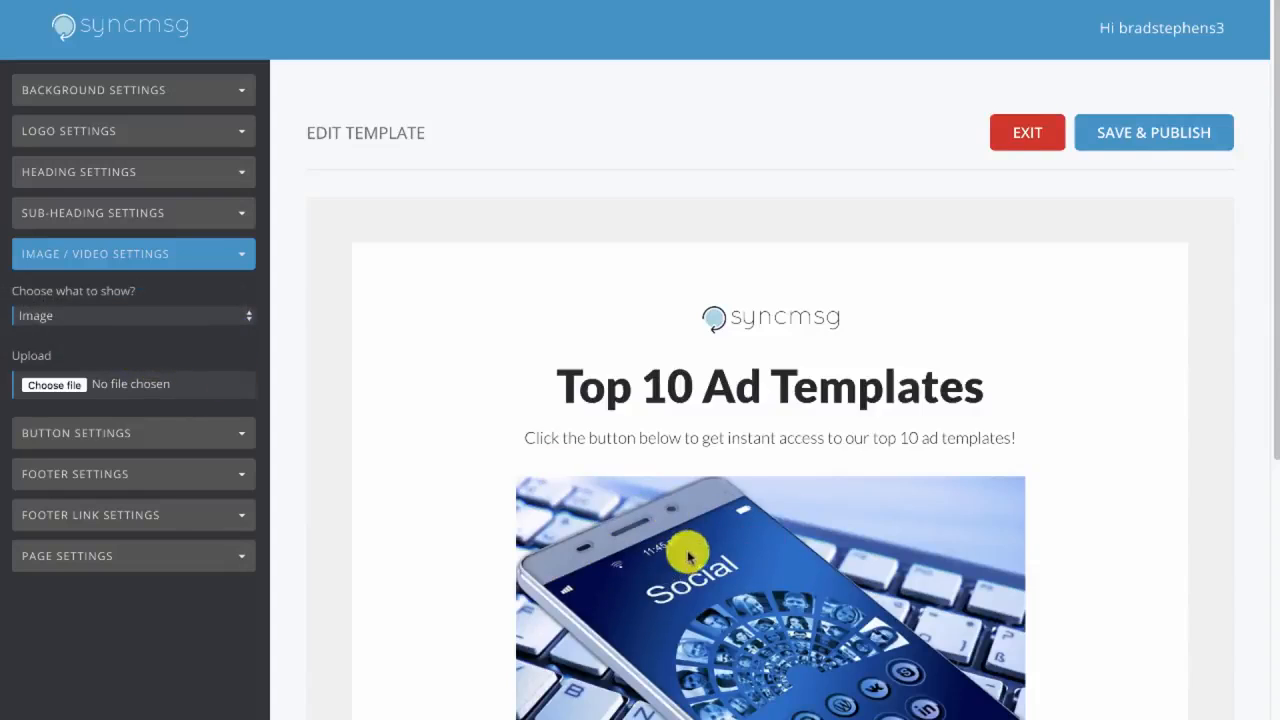
scroll(686, 543, down, 1)
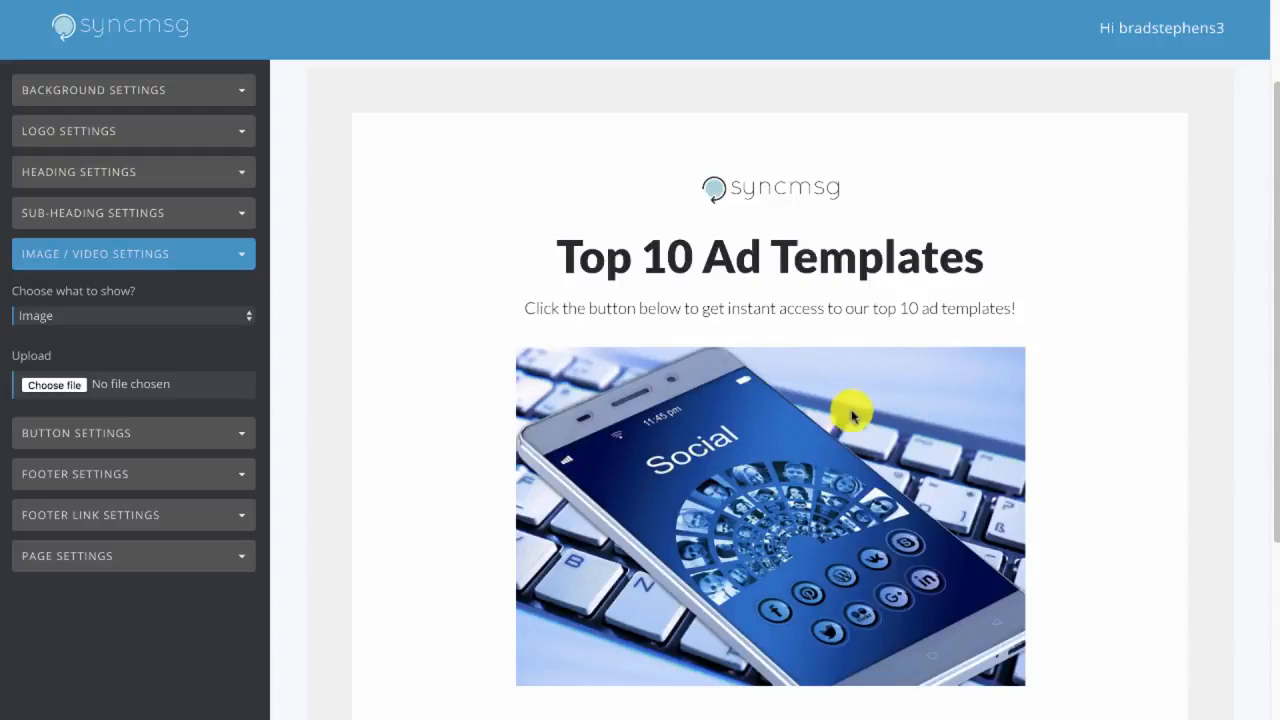
scroll(709, 449, down, 1)
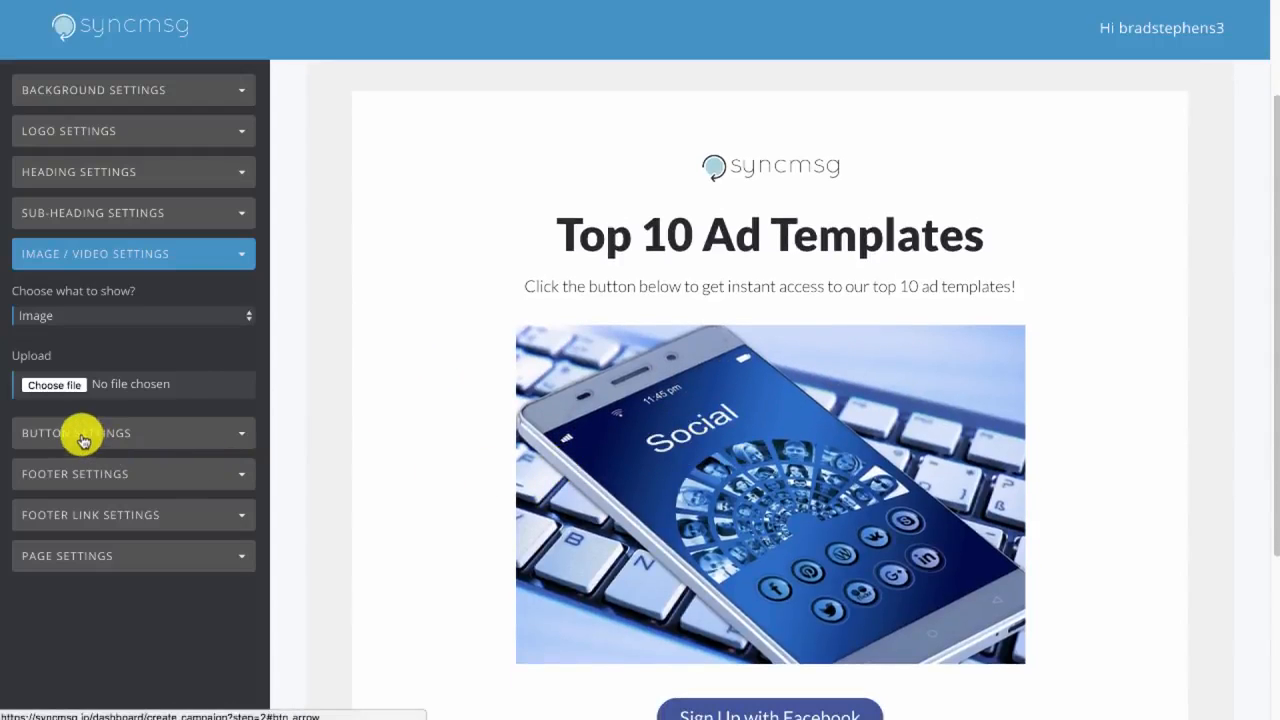
Set the sign-up button's font size to 24 and its border radius to 5
click(78, 433)
scroll(101, 410, down, 1)
scroll(500, 517, down, 4)
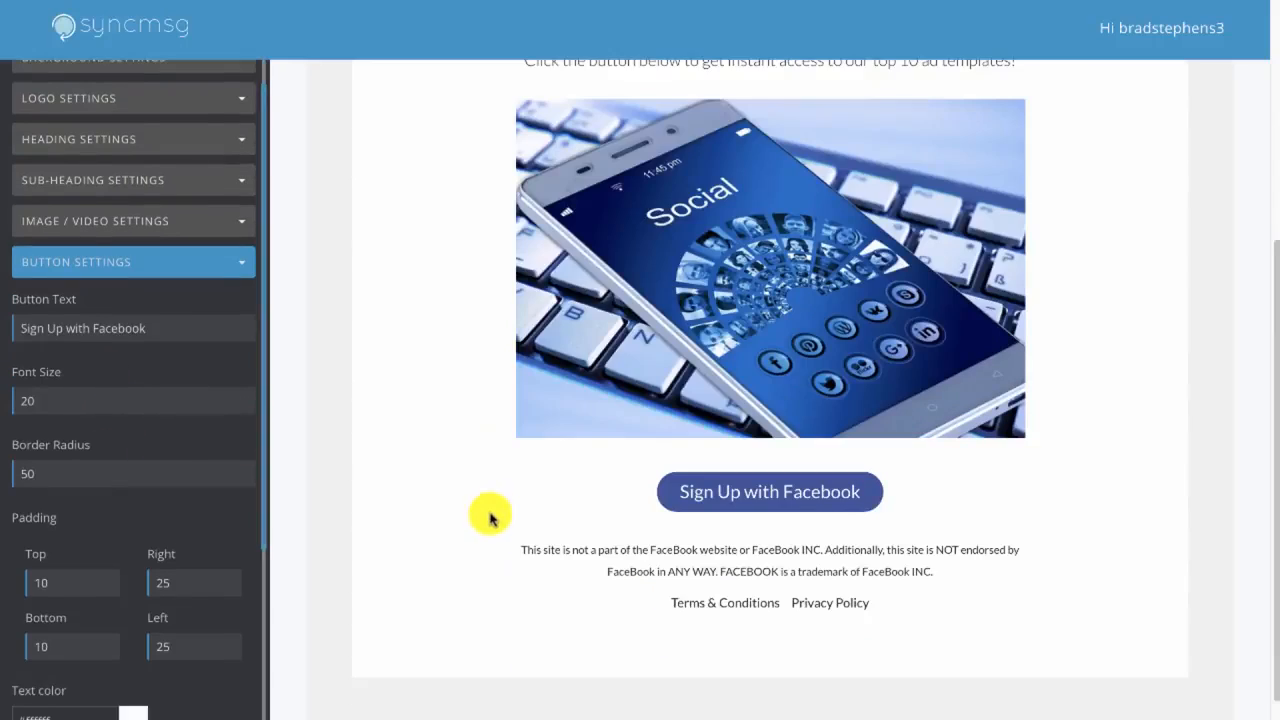
scroll(486, 514, up, 1)
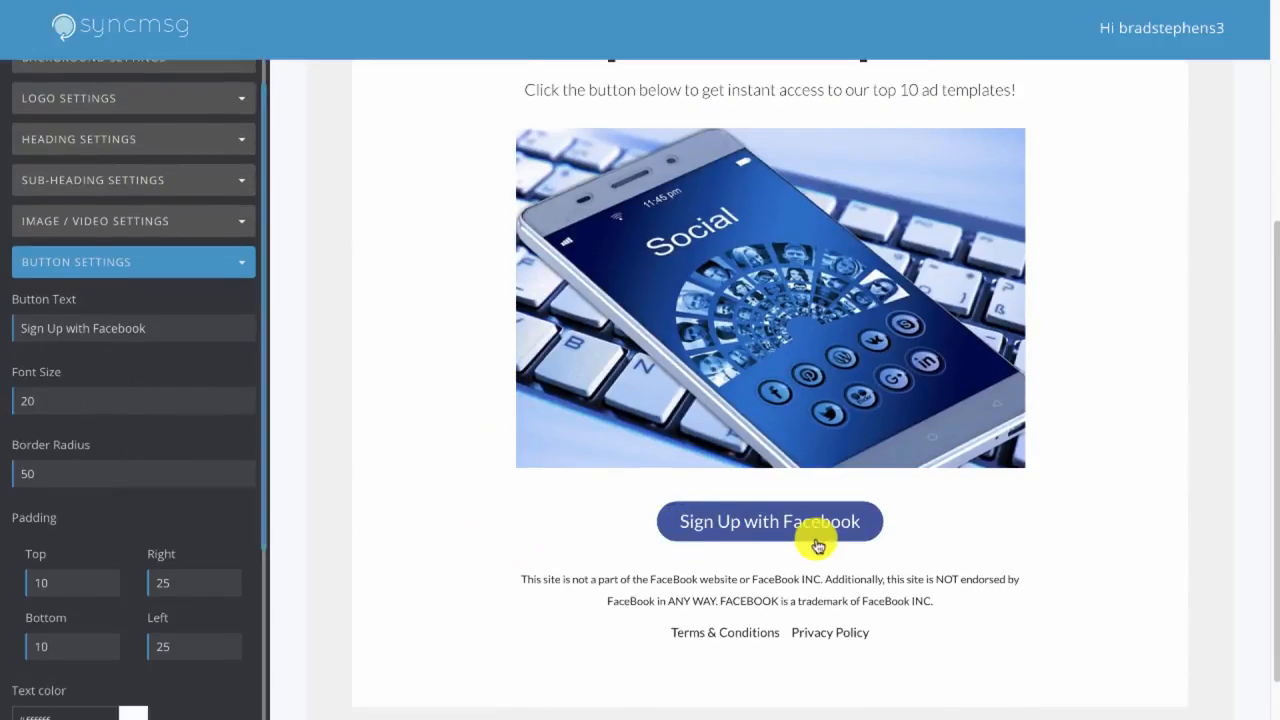
drag(163, 323, 10, 325)
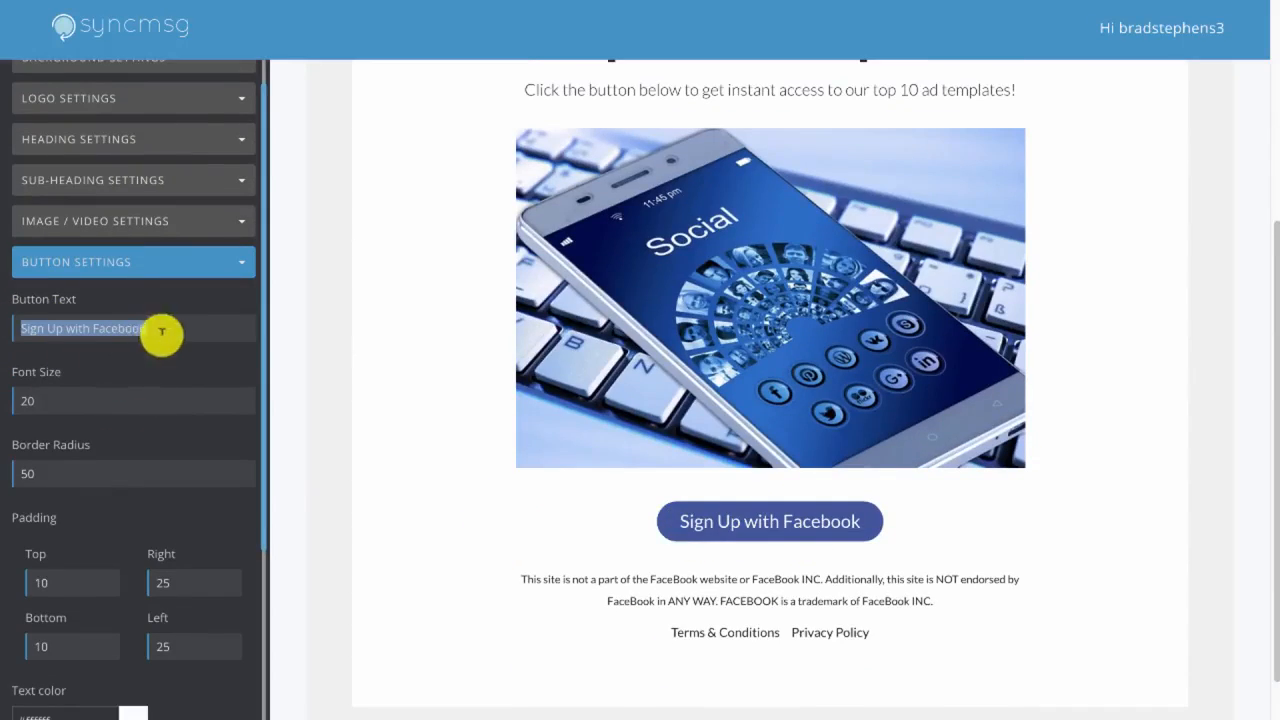
drag(38, 403, 2, 400)
text(2)
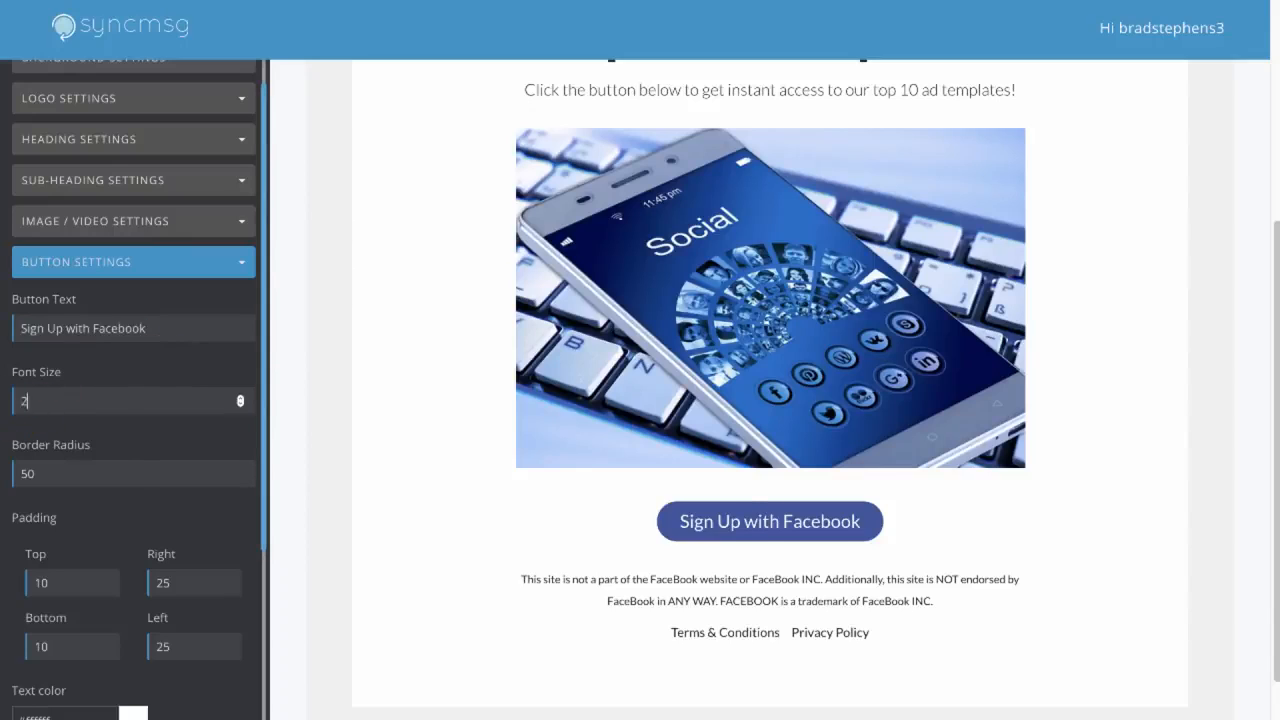
text(4)
drag(84, 468, 18, 472)
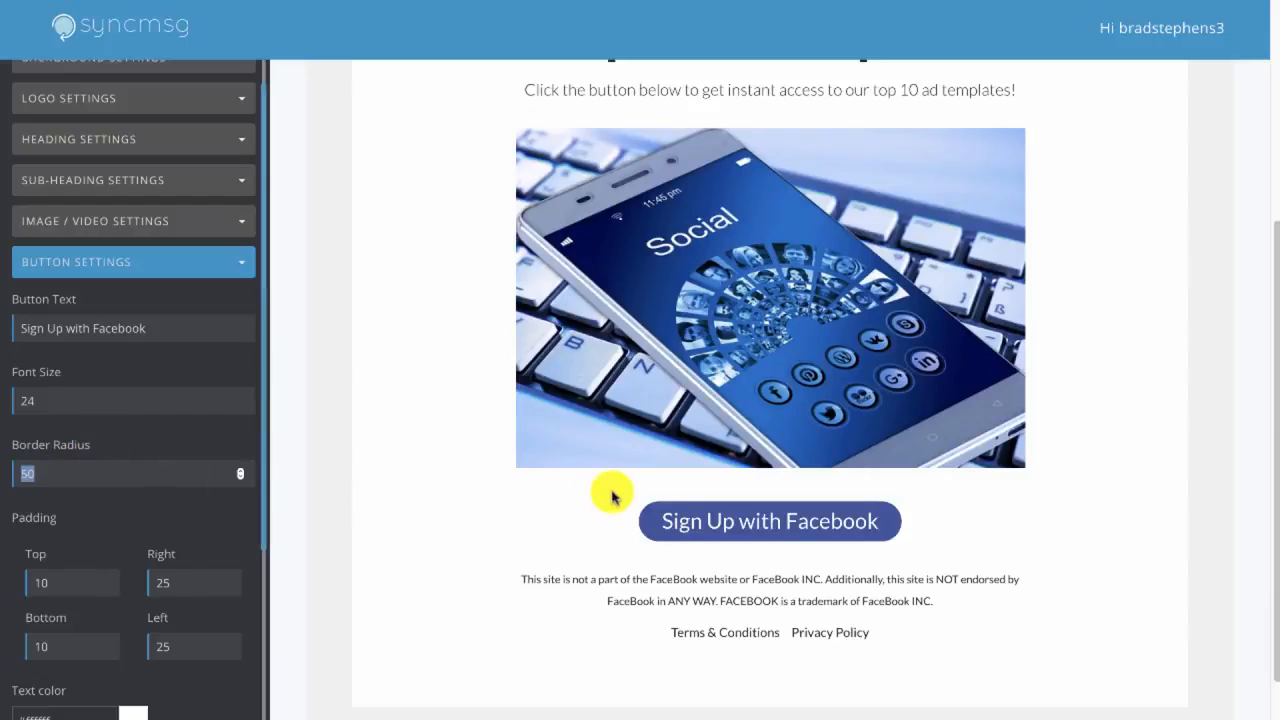
text(5)
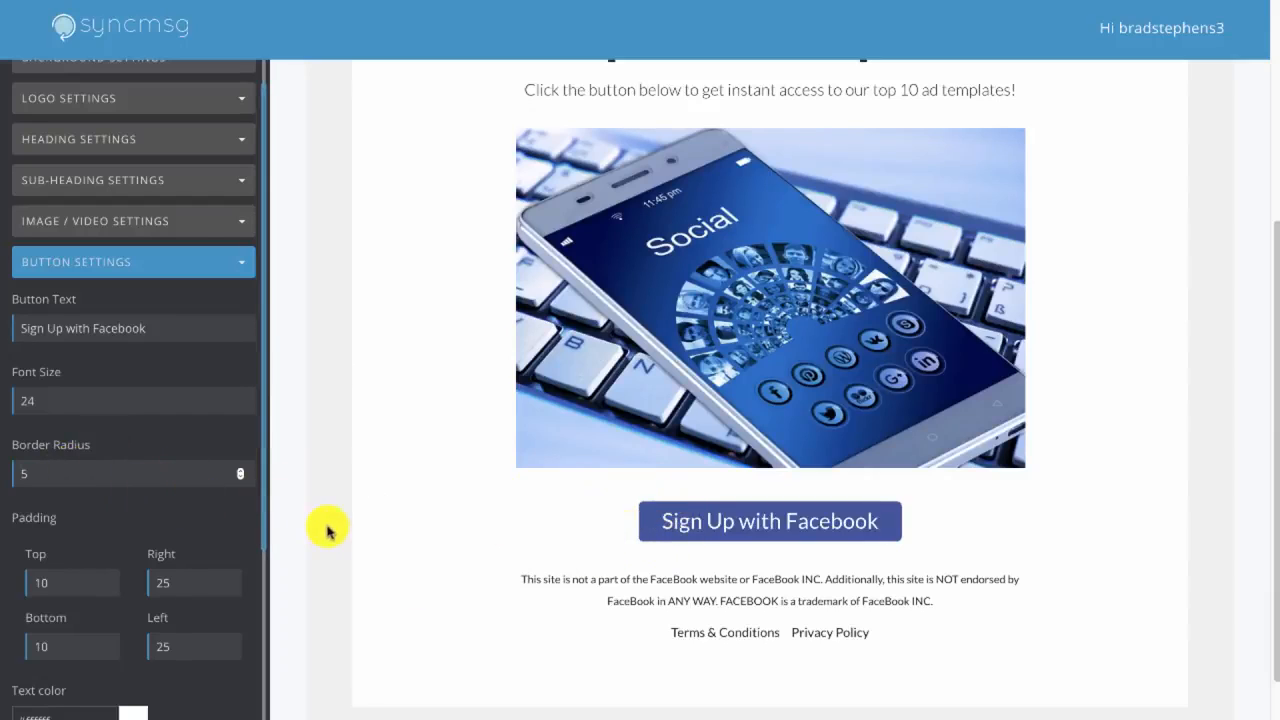
Set the sign-up button's padding to 20 at the top and bottom and 50 on the right and left
scroll(137, 549, down, 1)
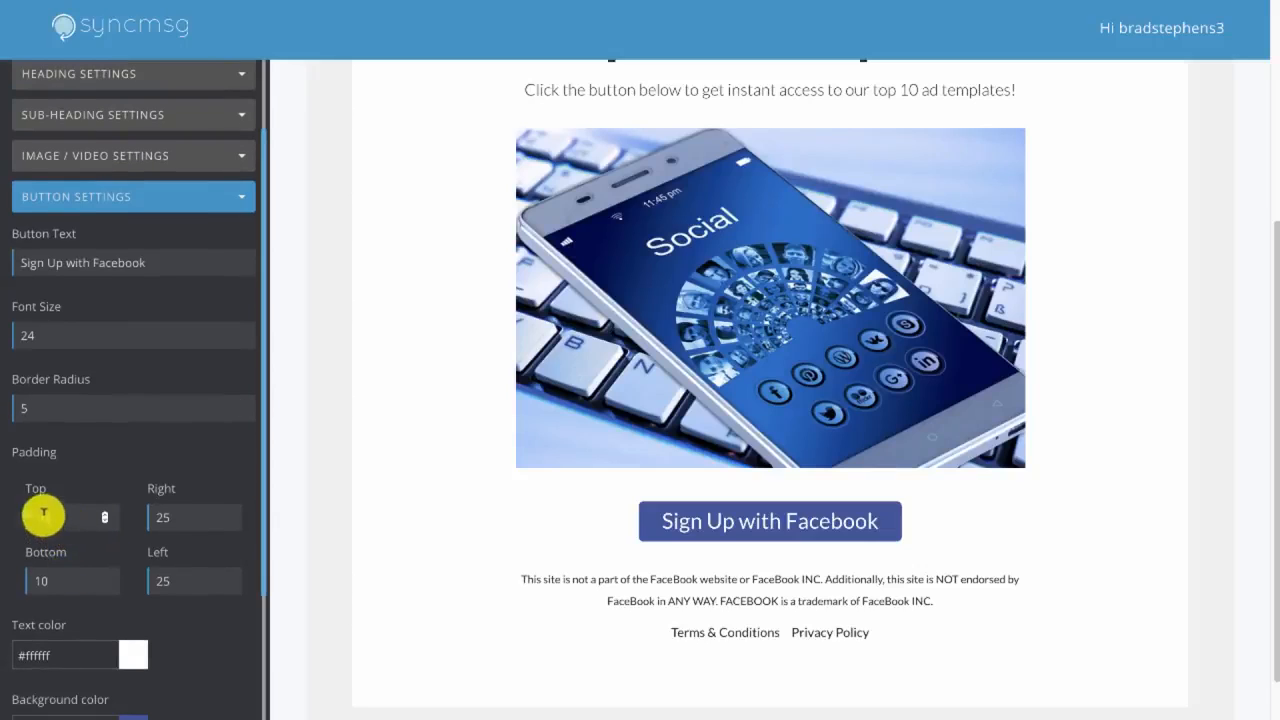
drag(43, 514, 11, 508)
text(20)
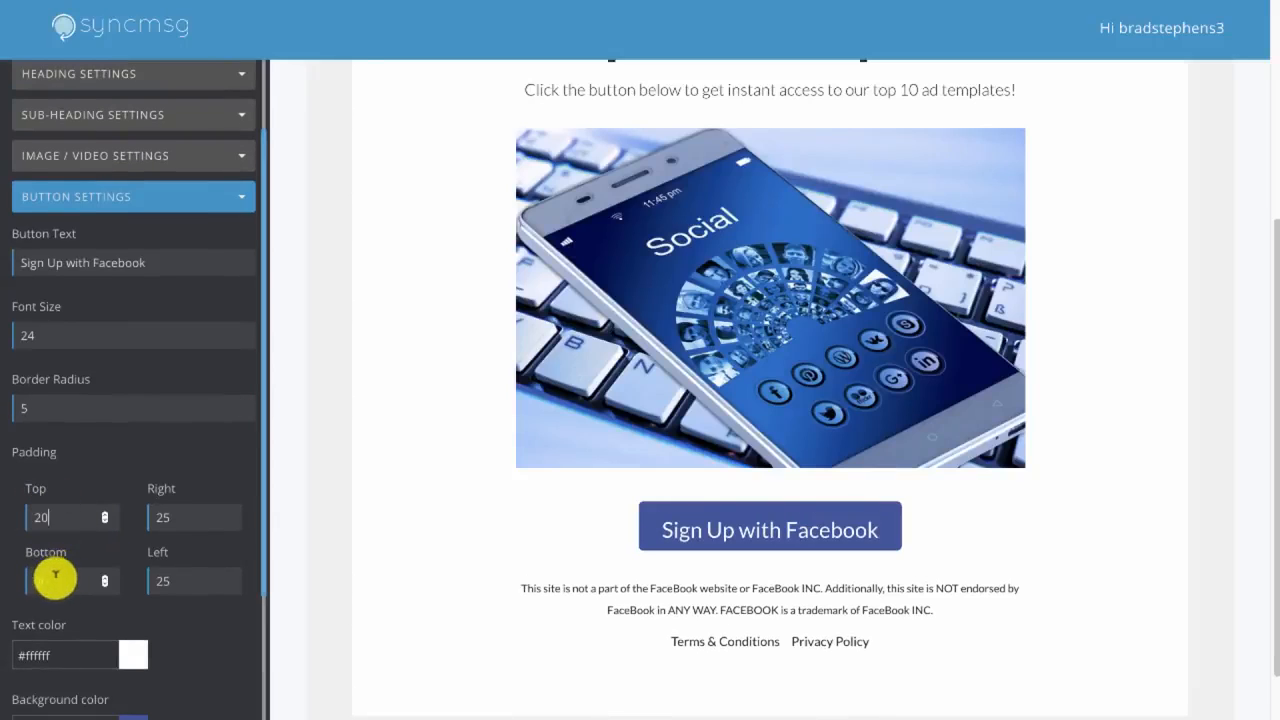
drag(51, 578, 10, 576)
text(20)
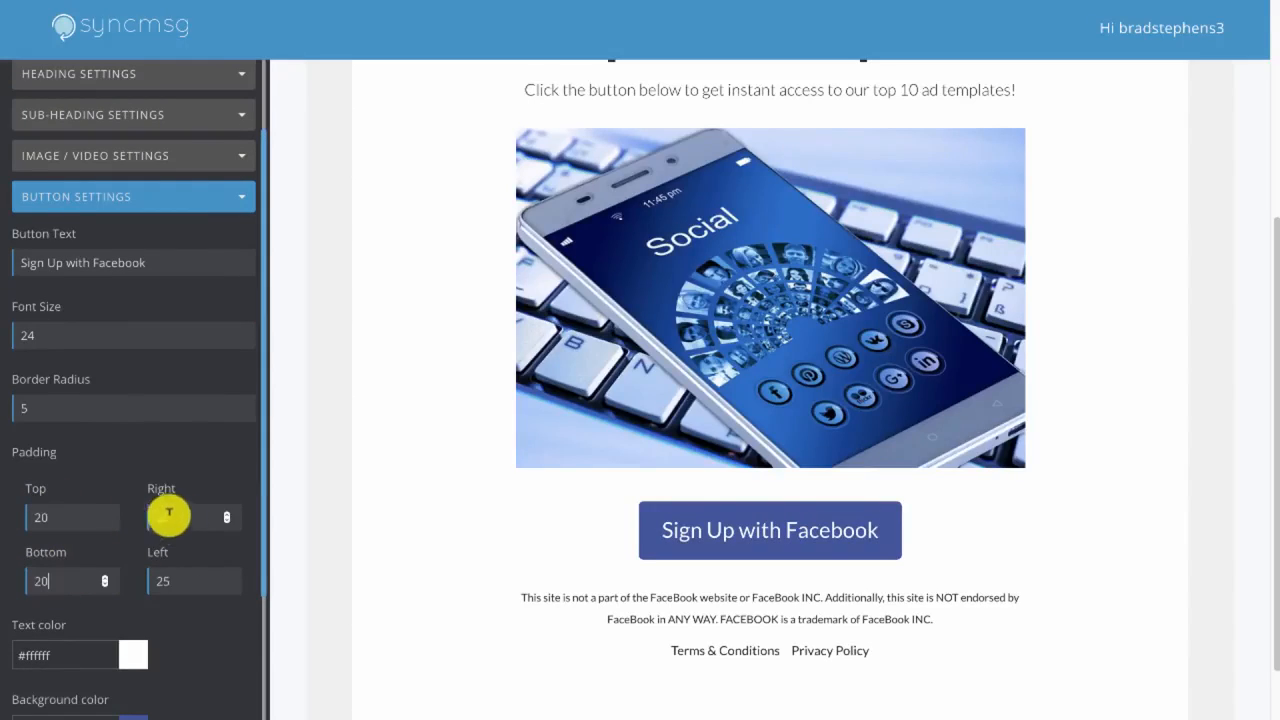
drag(169, 514, 120, 509)
text(50)
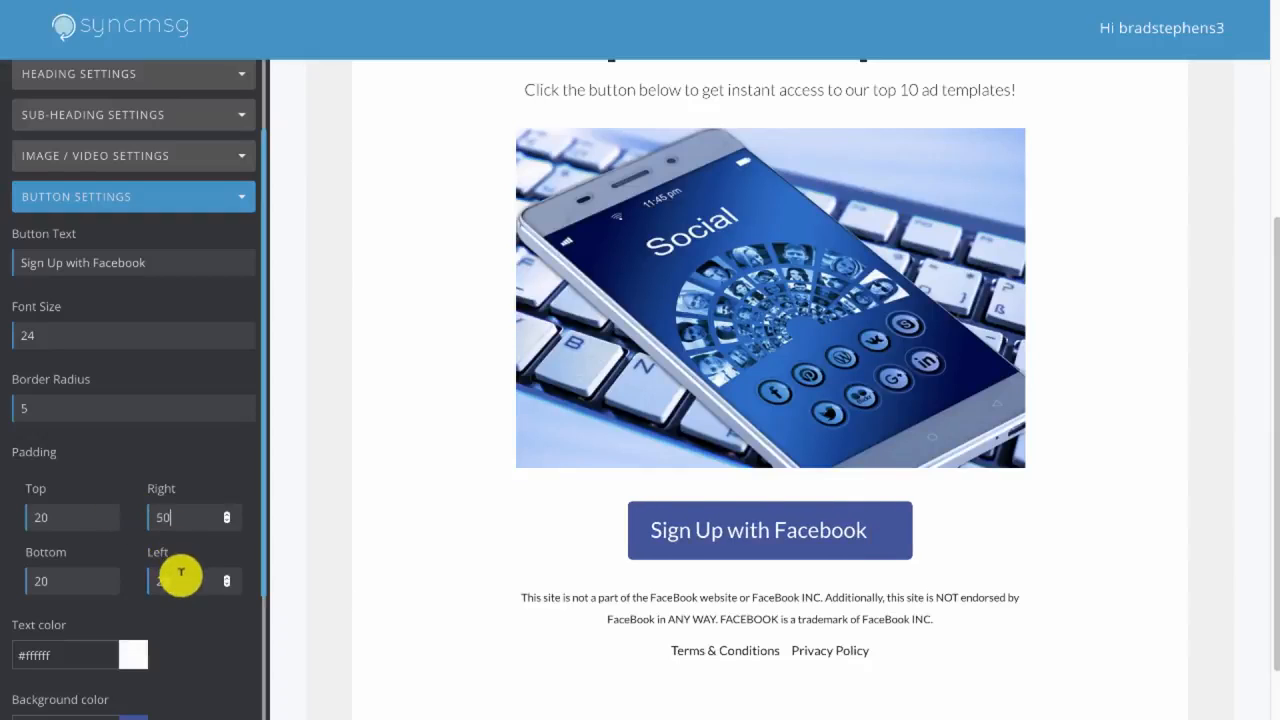
drag(180, 575, 142, 580)
text(50)
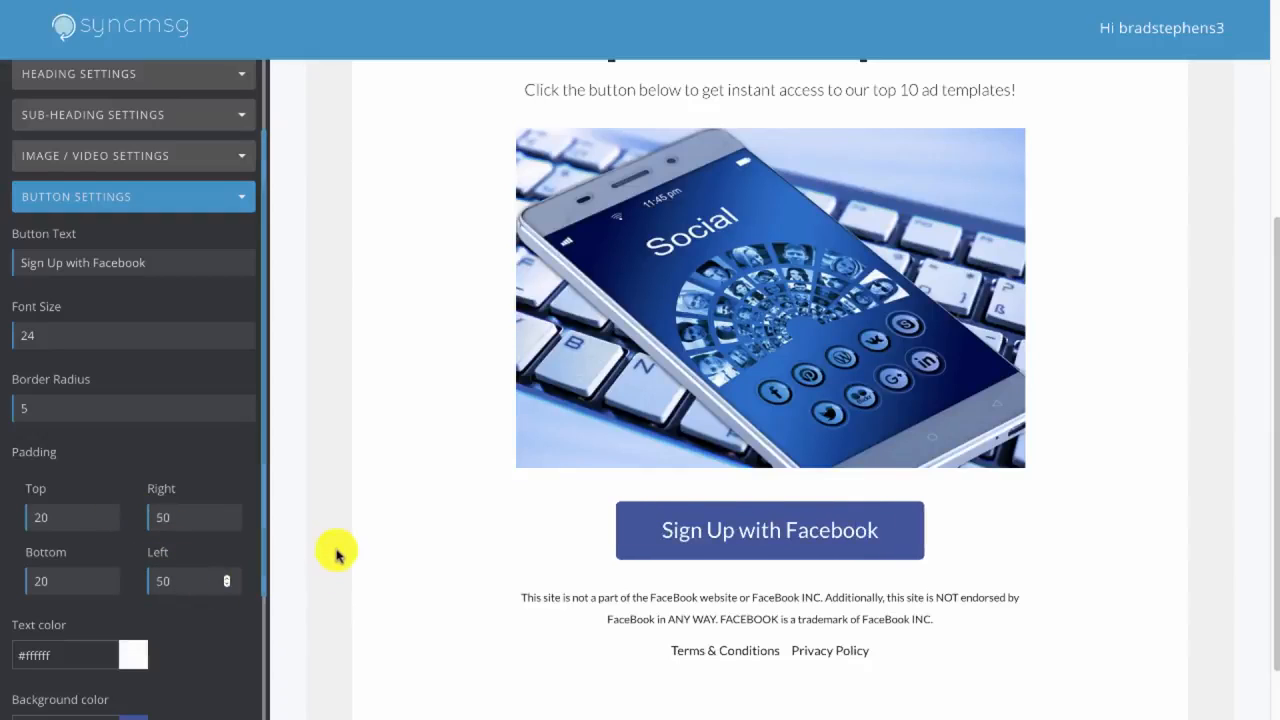
Change the sign-up button's background color to green (#3d9e5b)
scroll(140, 614, down, 2)
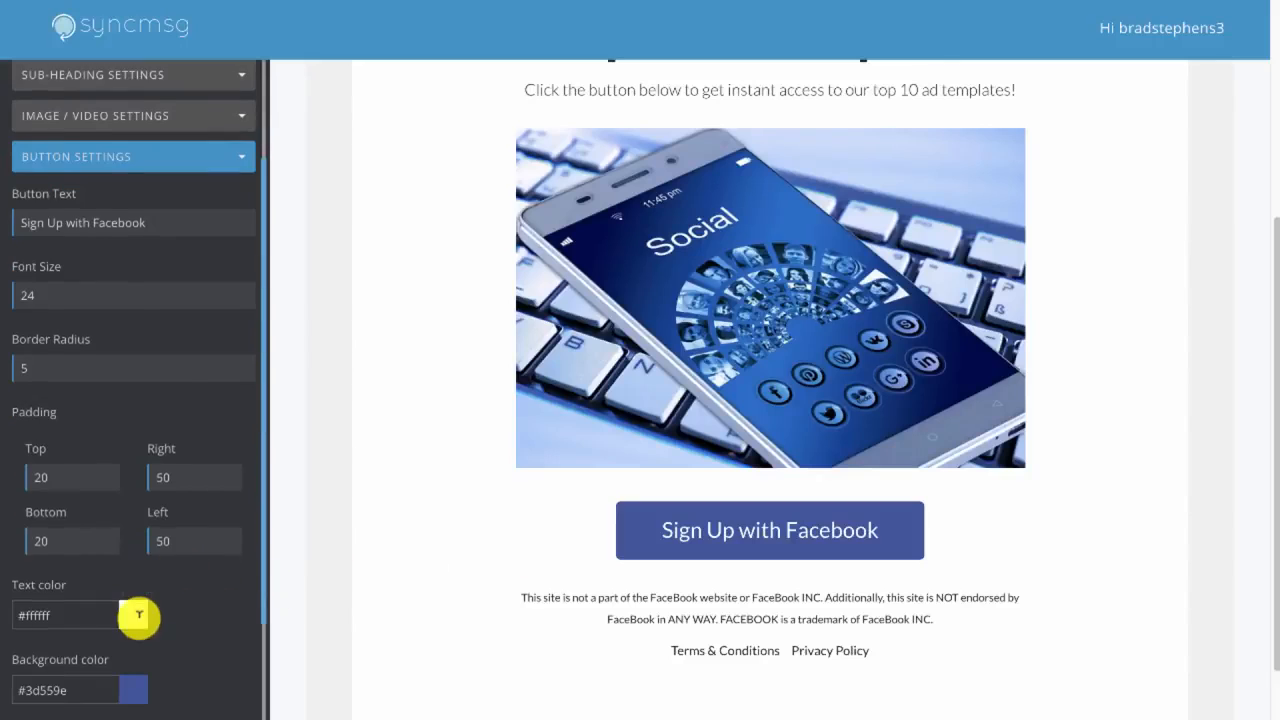
click(133, 653)
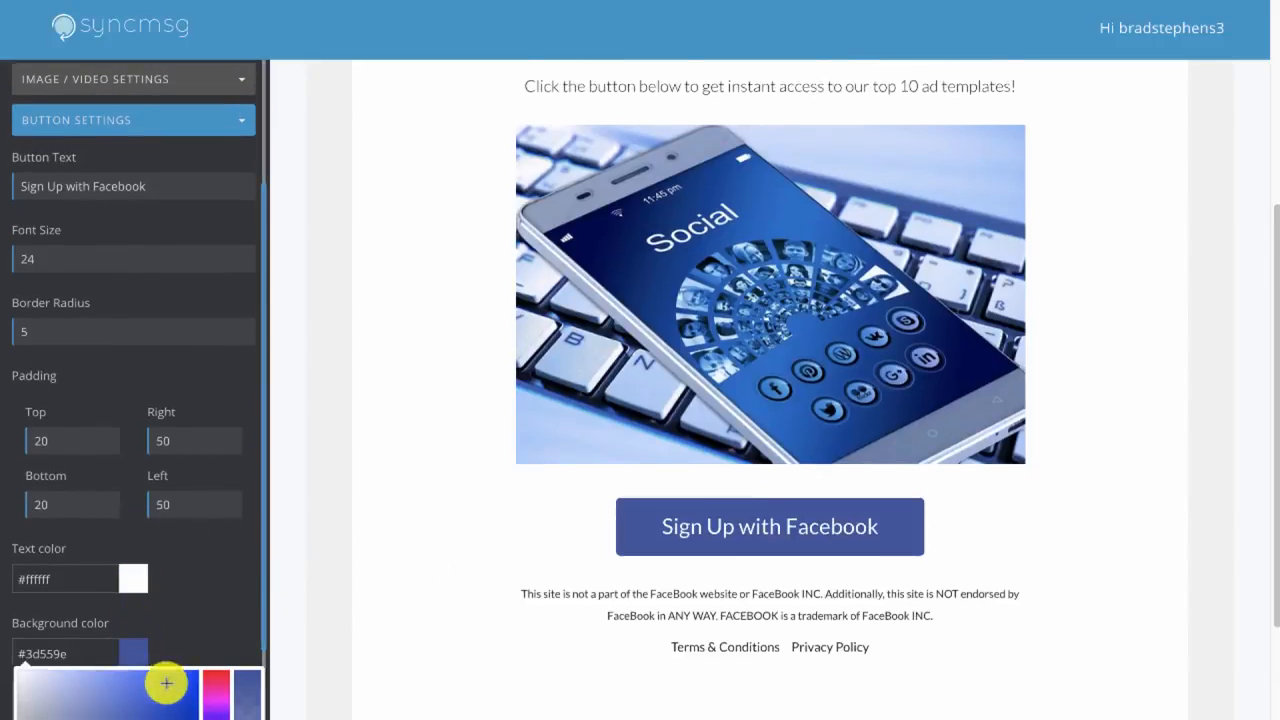
scroll(166, 683, down, 2)
scroll(166, 680, down, 1)
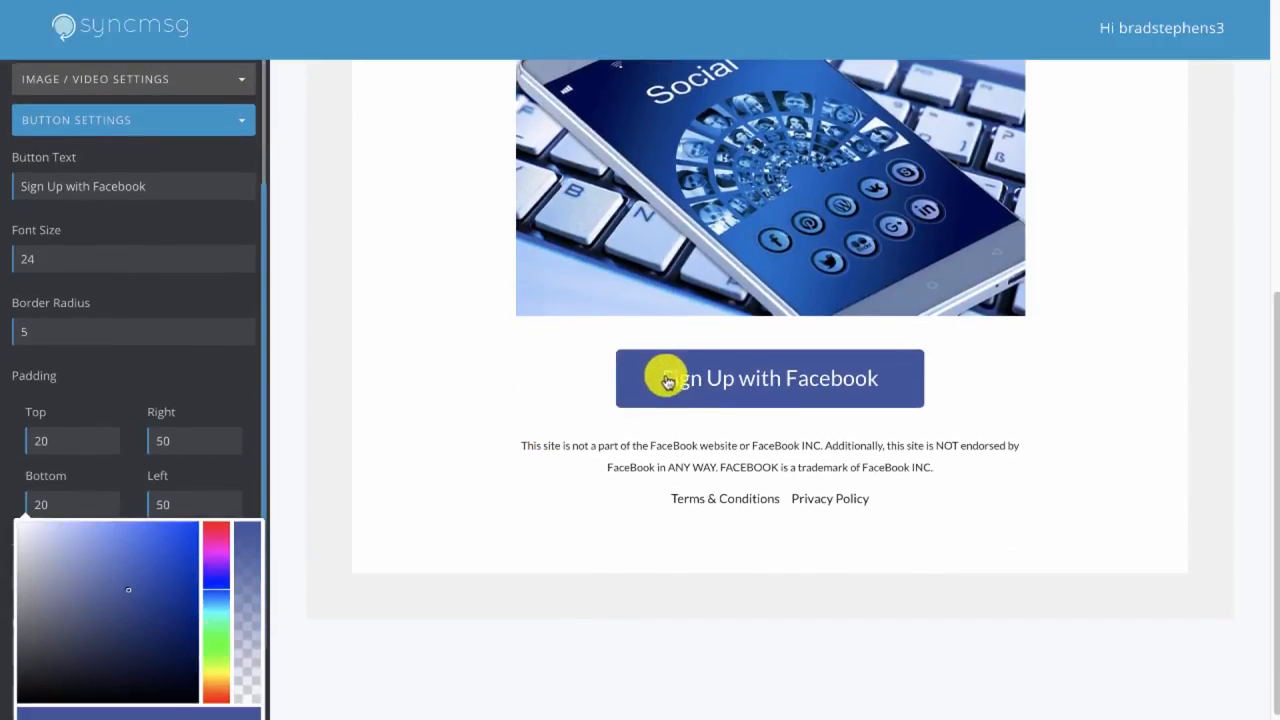
click(221, 636)
click(362, 449)
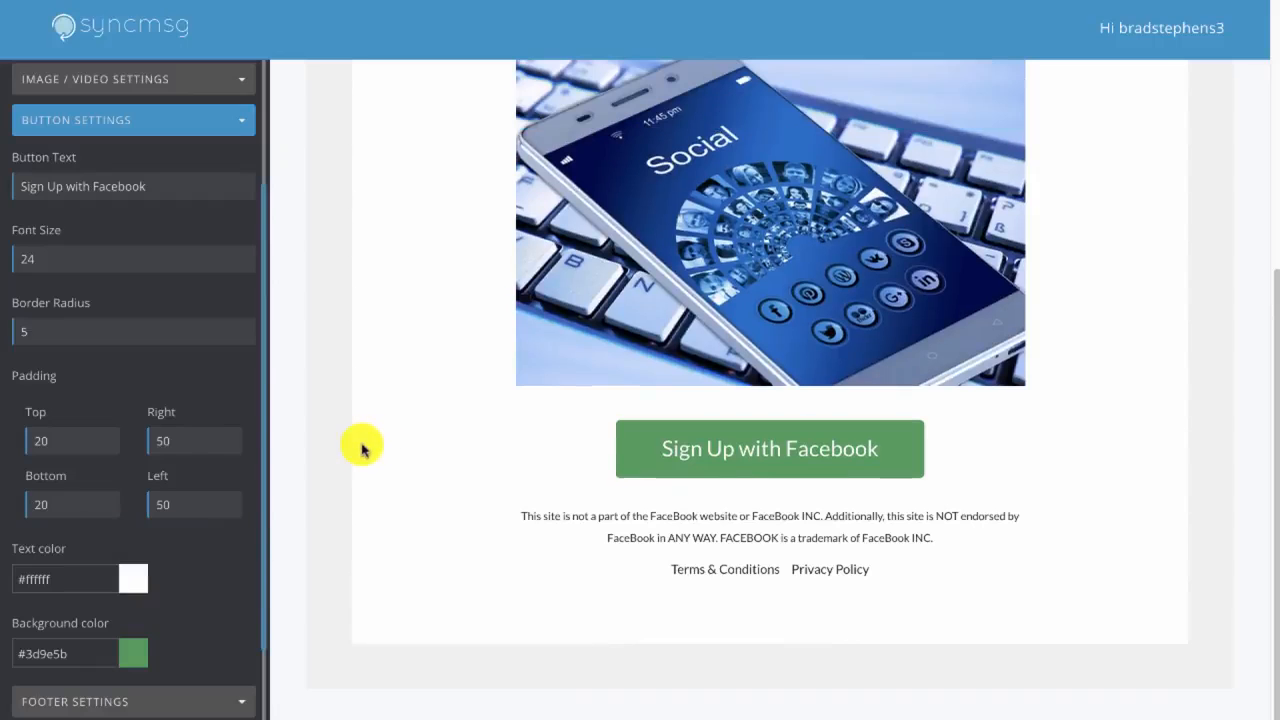
scroll(155, 595, down, 2)
click(157, 591)
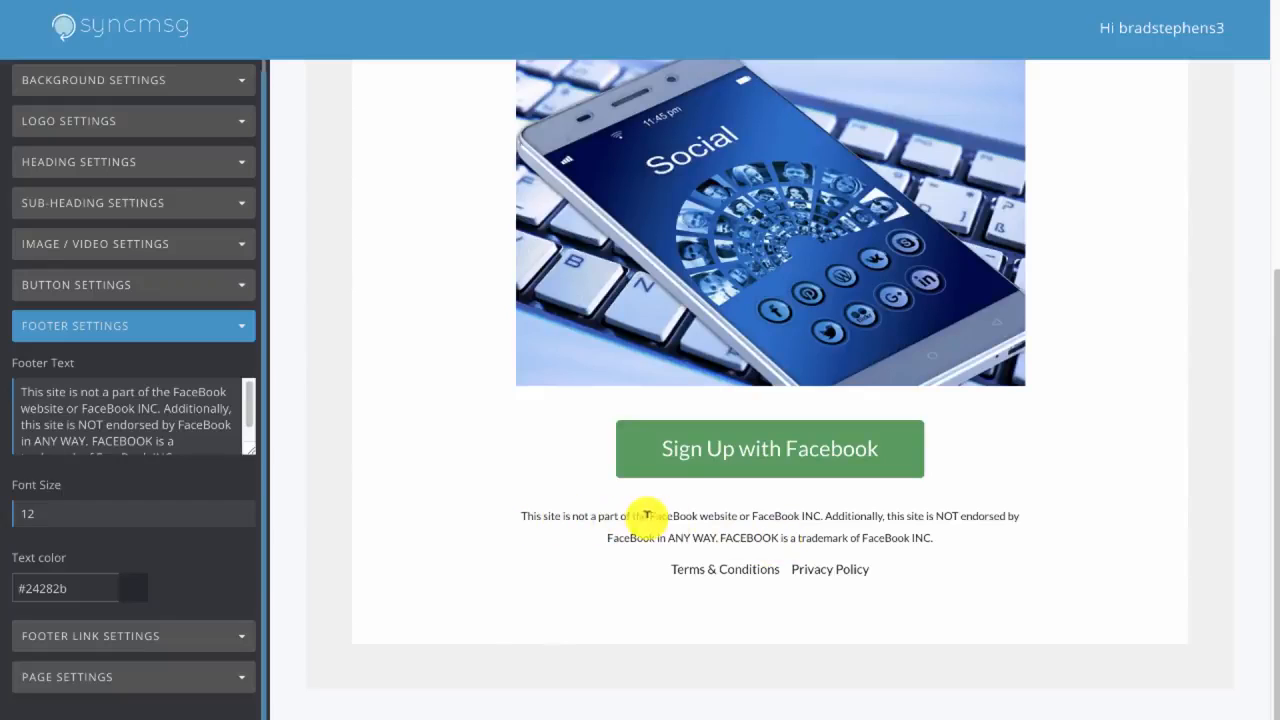
click(191, 332)
click(133, 395)
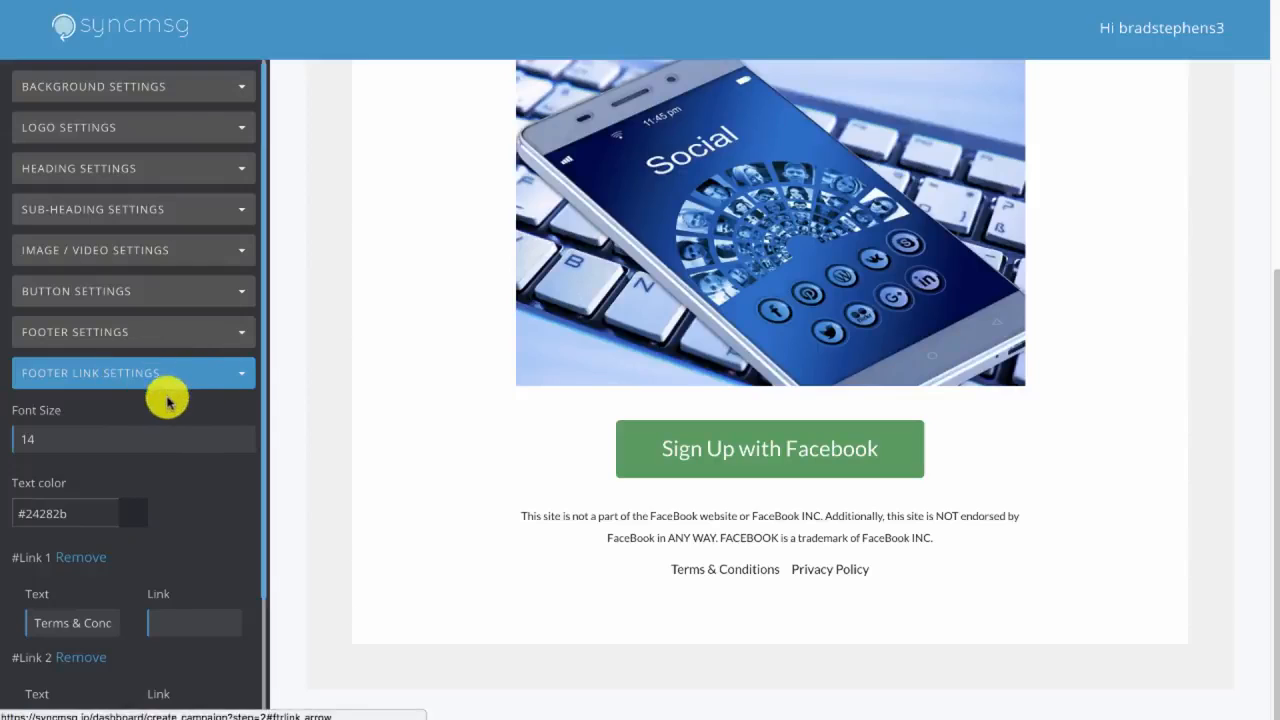
scroll(176, 470, down, 3)
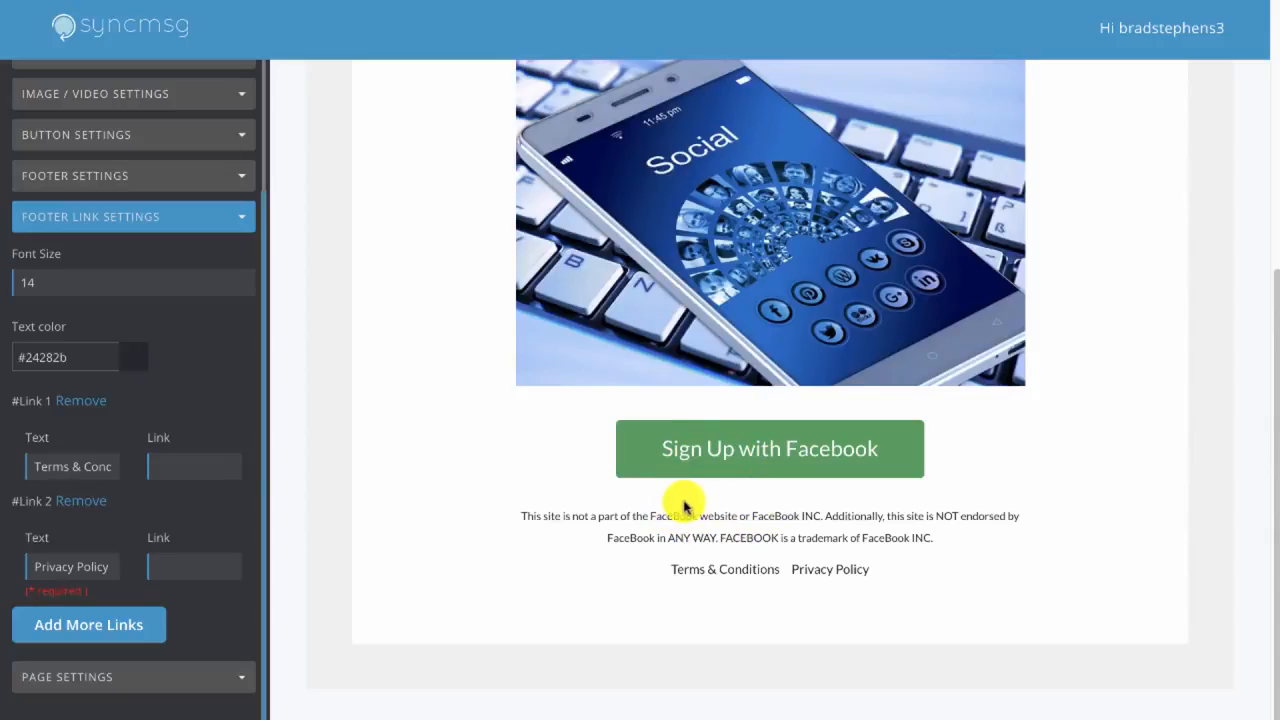
click(191, 566)
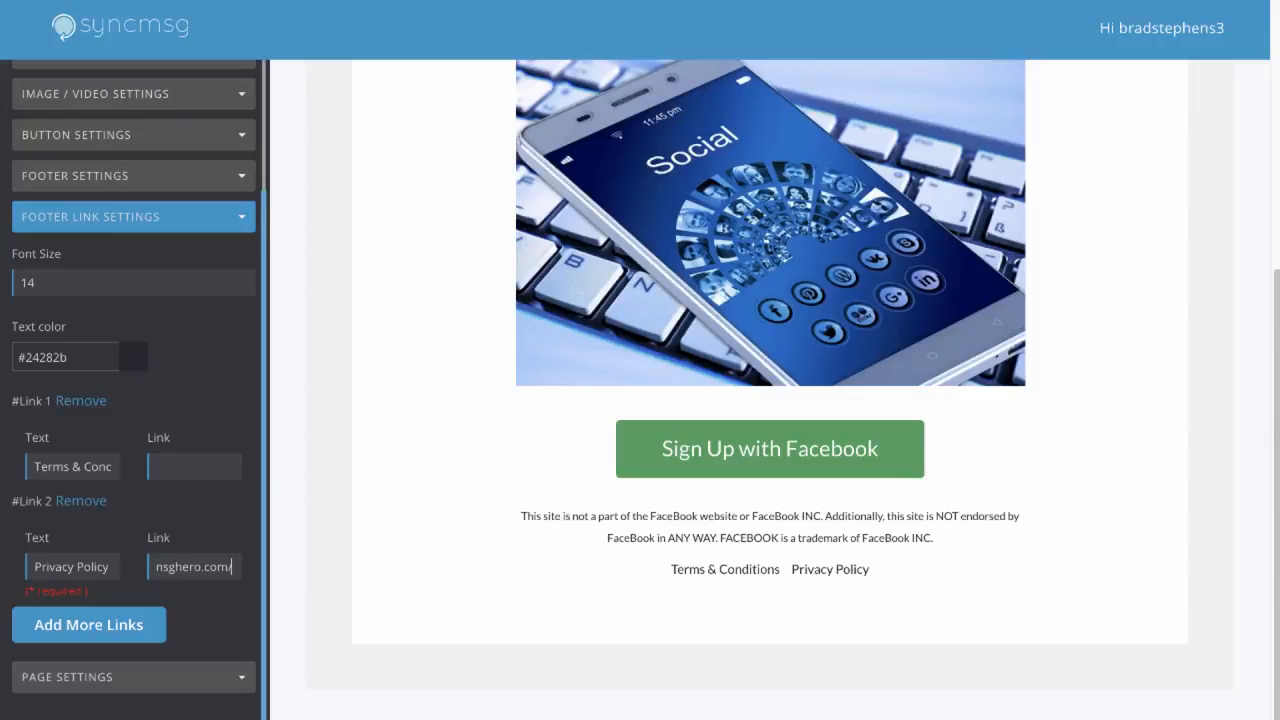
click(186, 510)
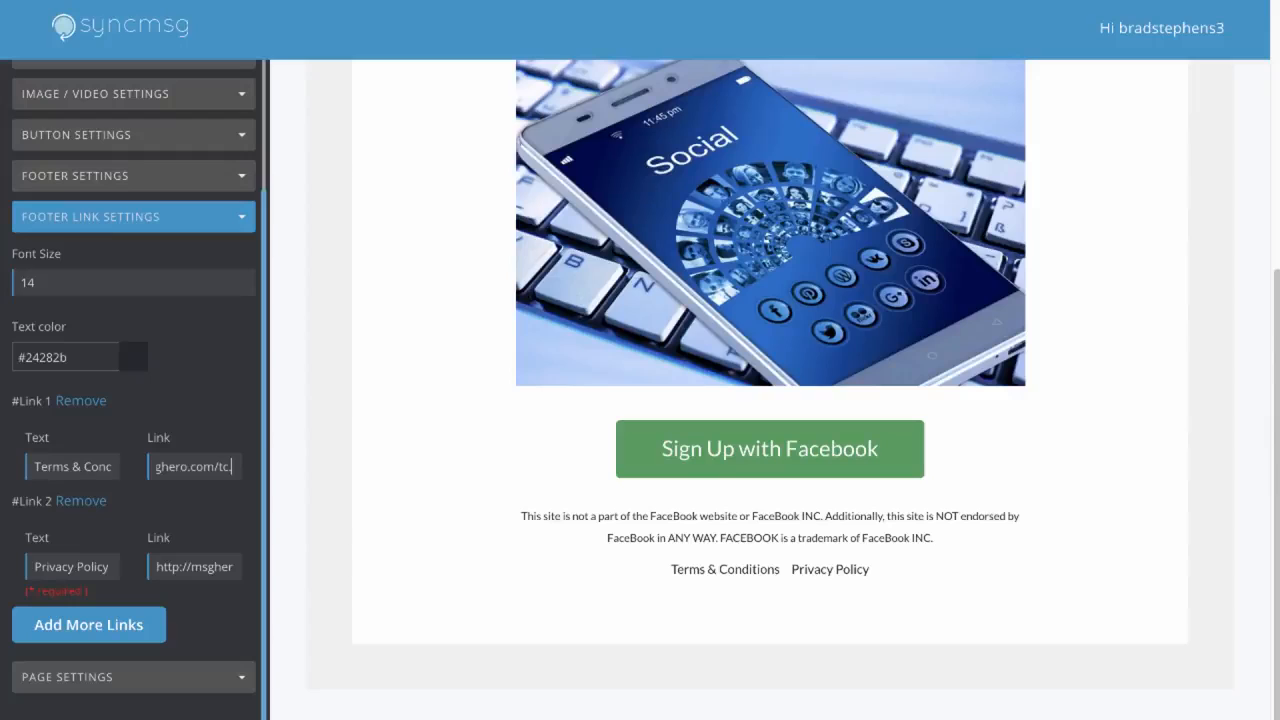
click(196, 421)
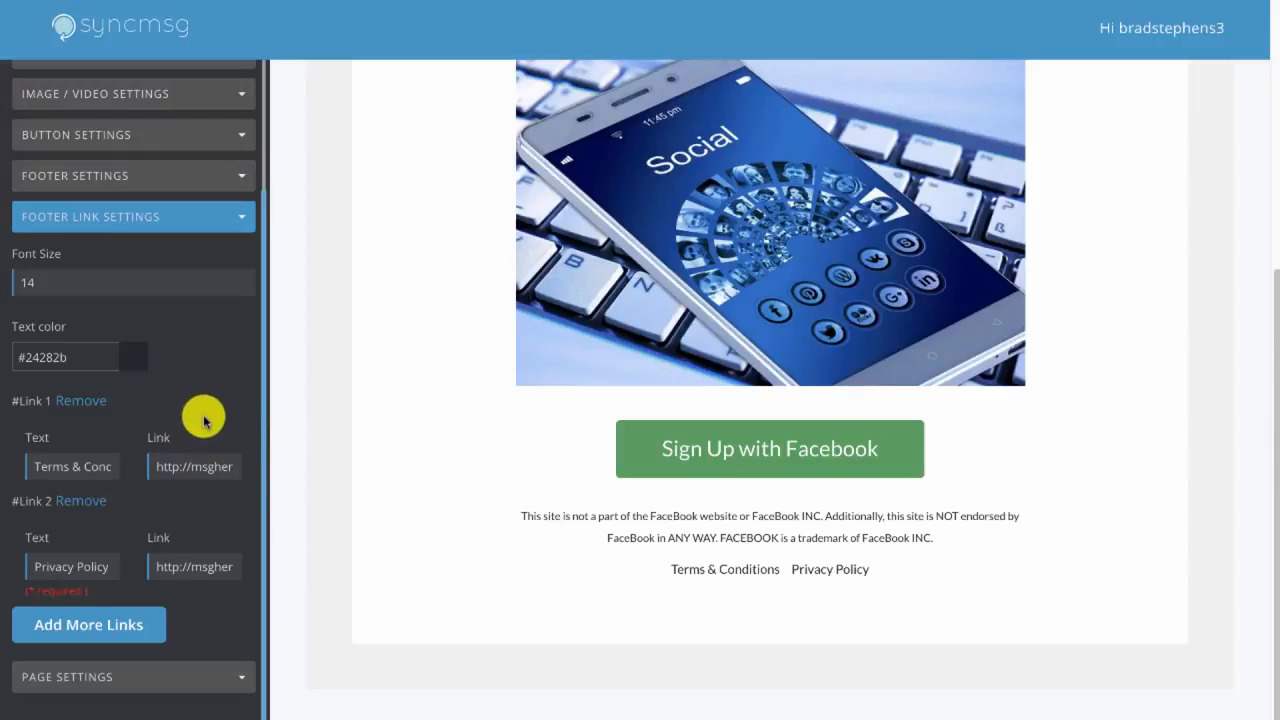
Set the page title to "Top 10 Ad Templates Download", then save and publish the landing page
click(119, 684)
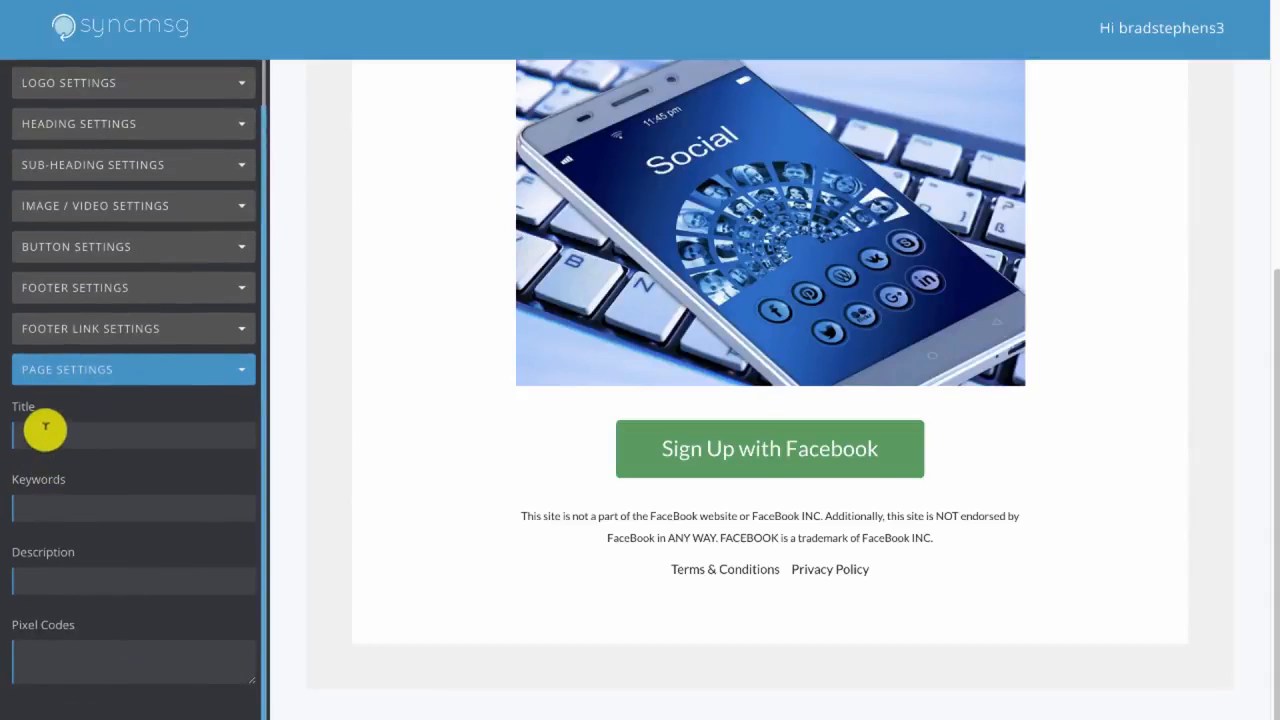
click(87, 431)
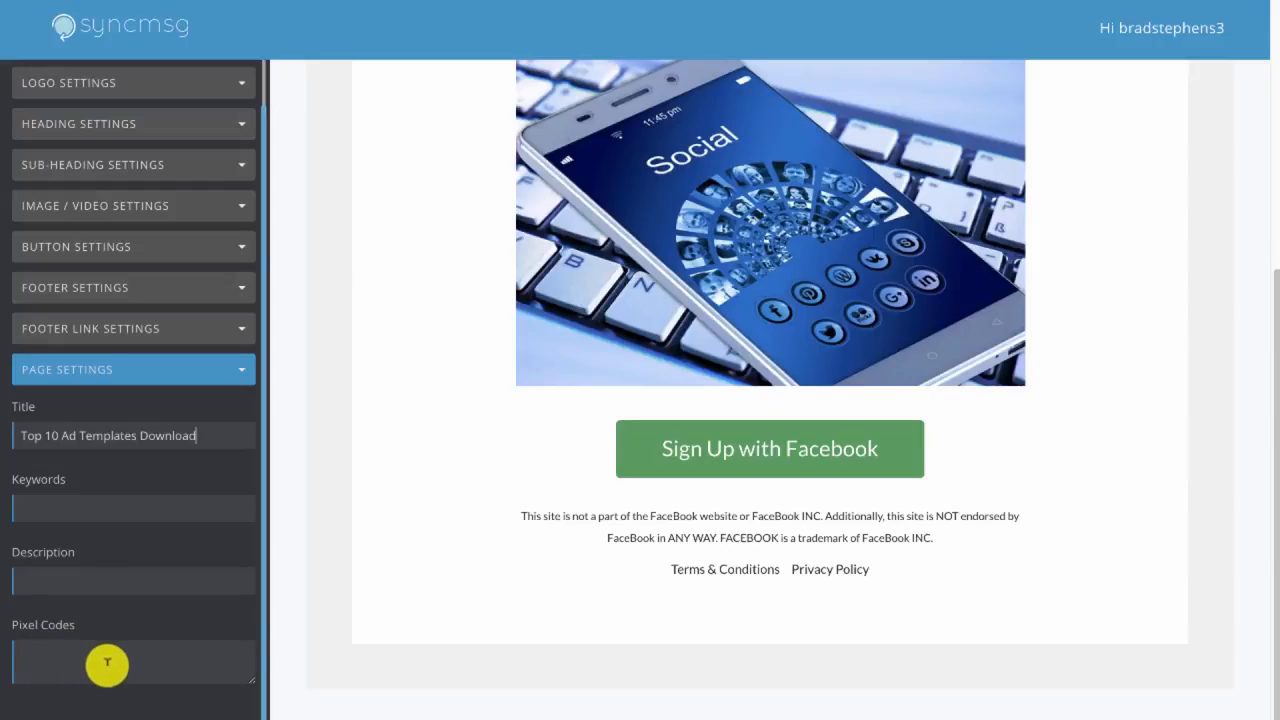
scroll(394, 526, up, 3)
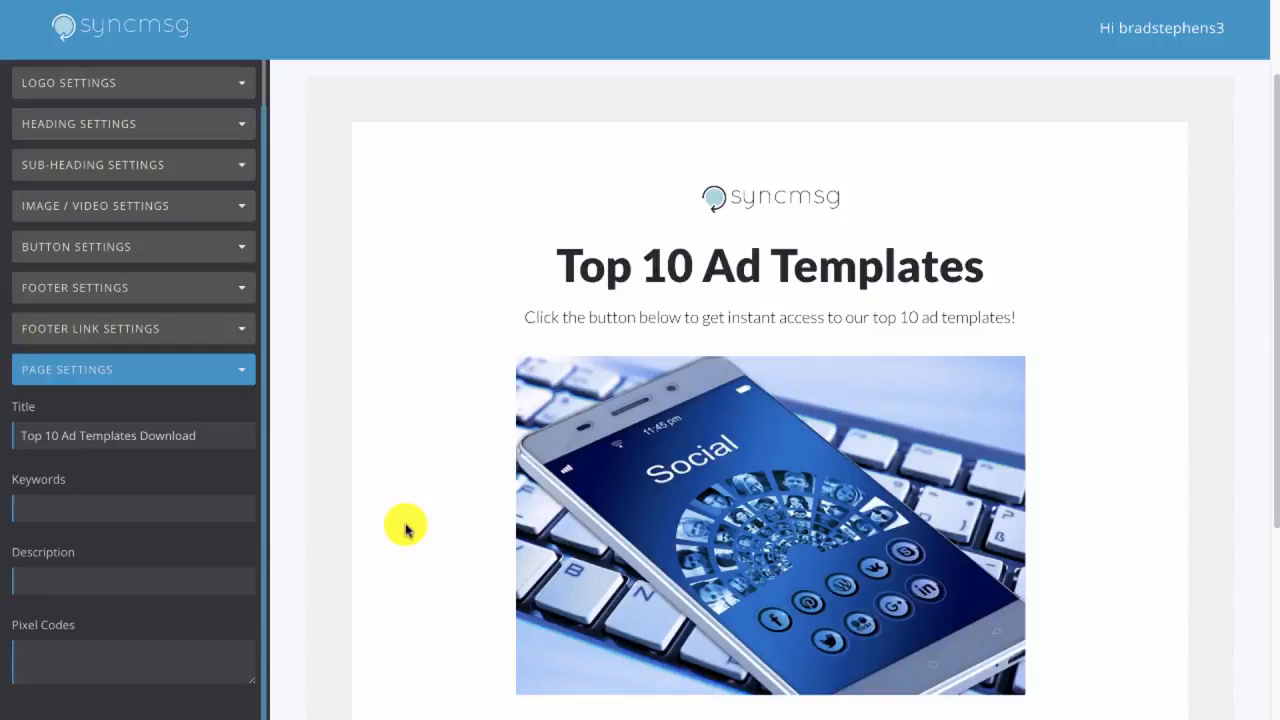
scroll(571, 366, down, 5)
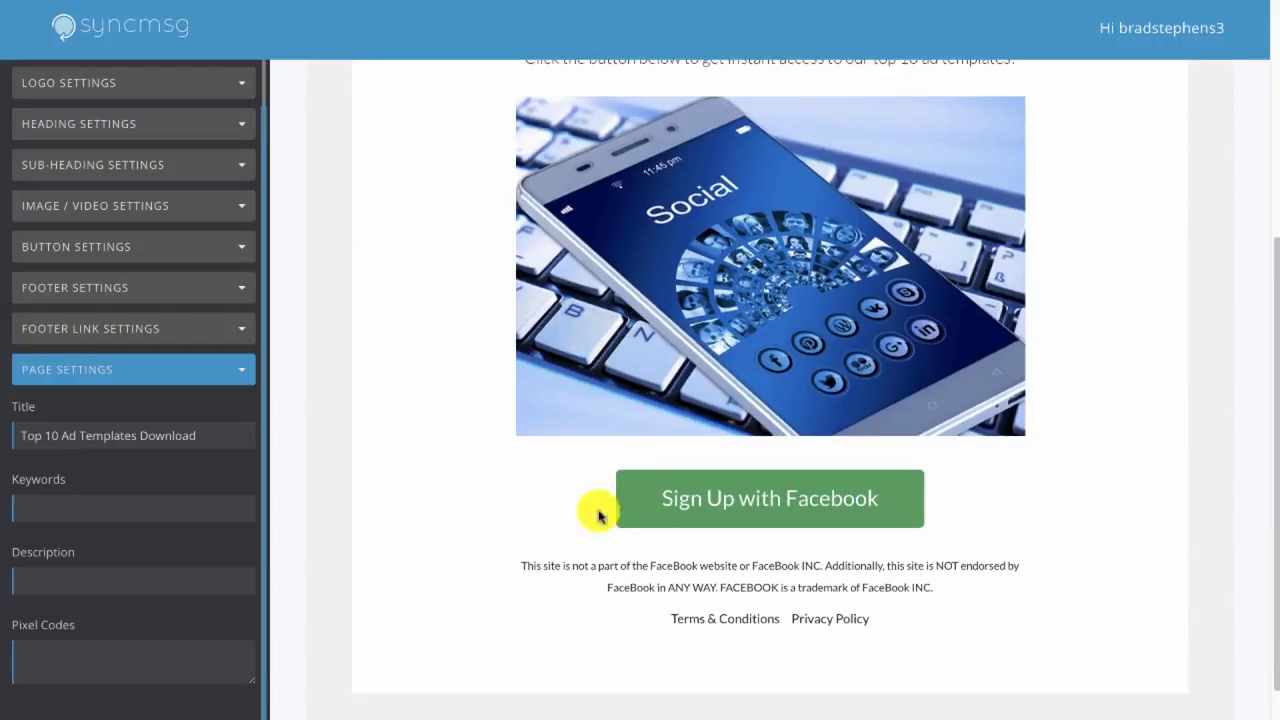
scroll(1090, 415, up, 5)
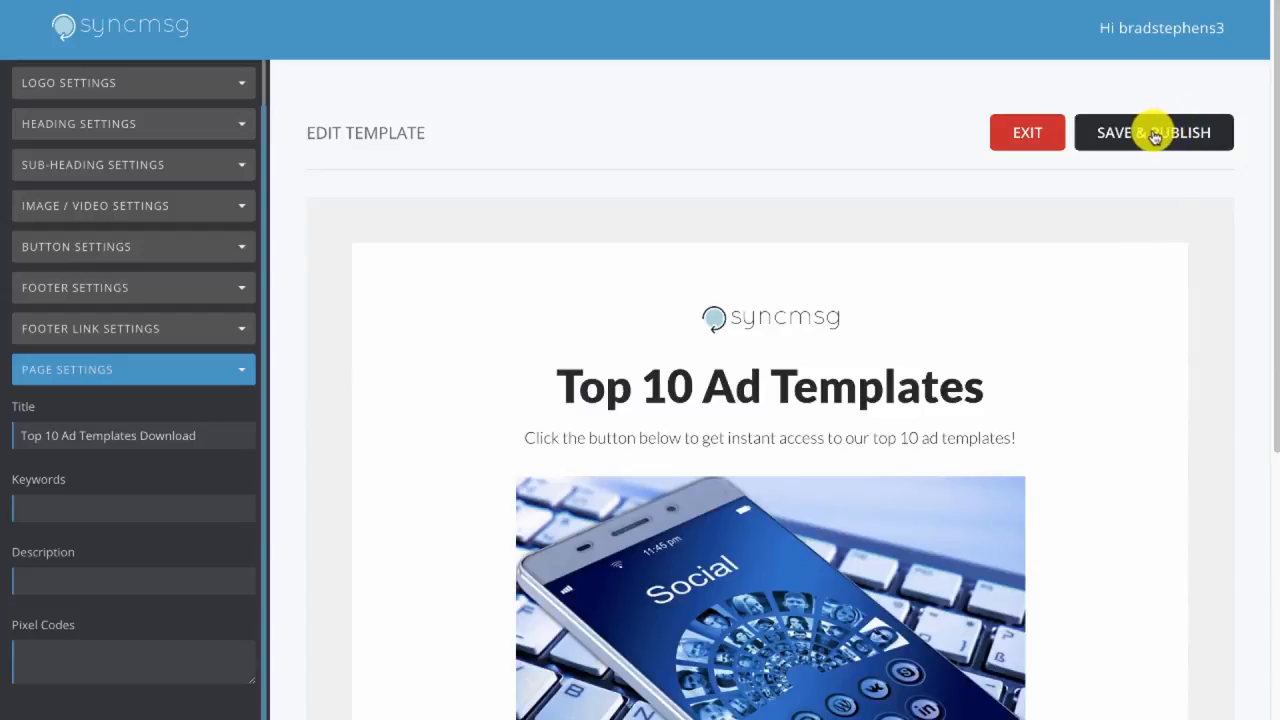
click(1155, 135)
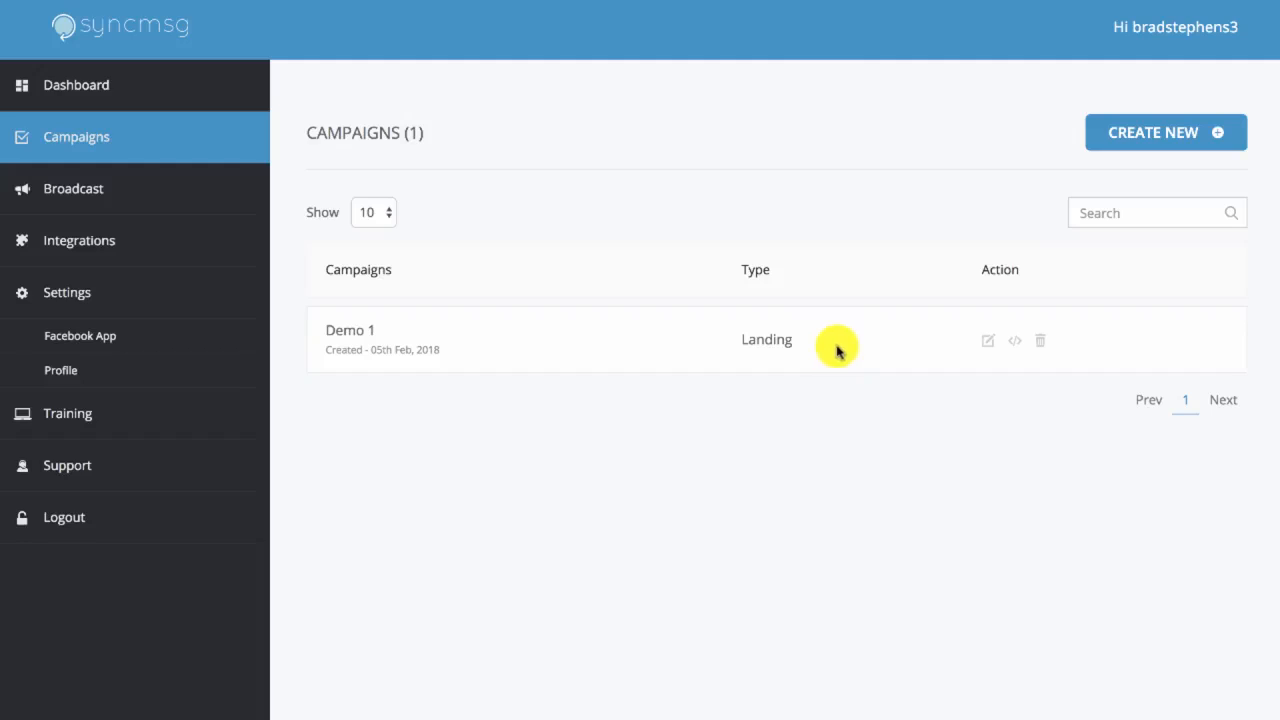
Generate the Demo 1 campaign's code for the MSGHero Facebook app and select the script for copying
click(1015, 346)
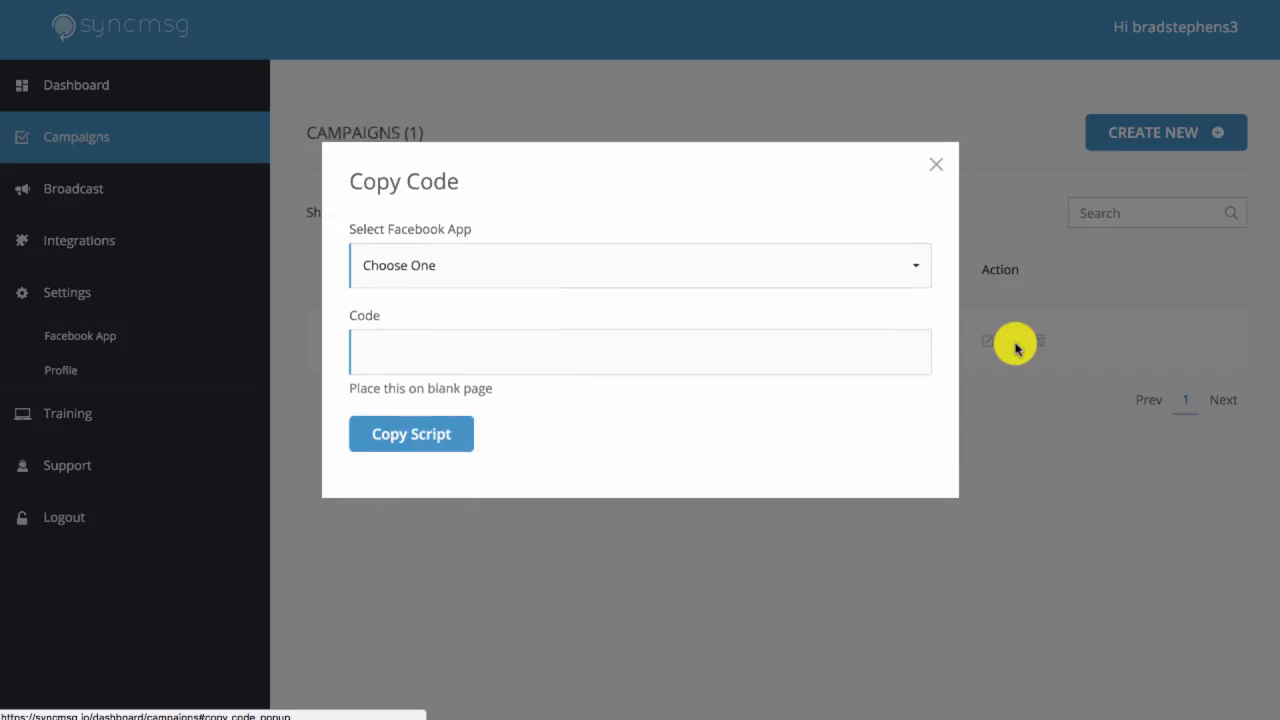
click(459, 277)
click(500, 353)
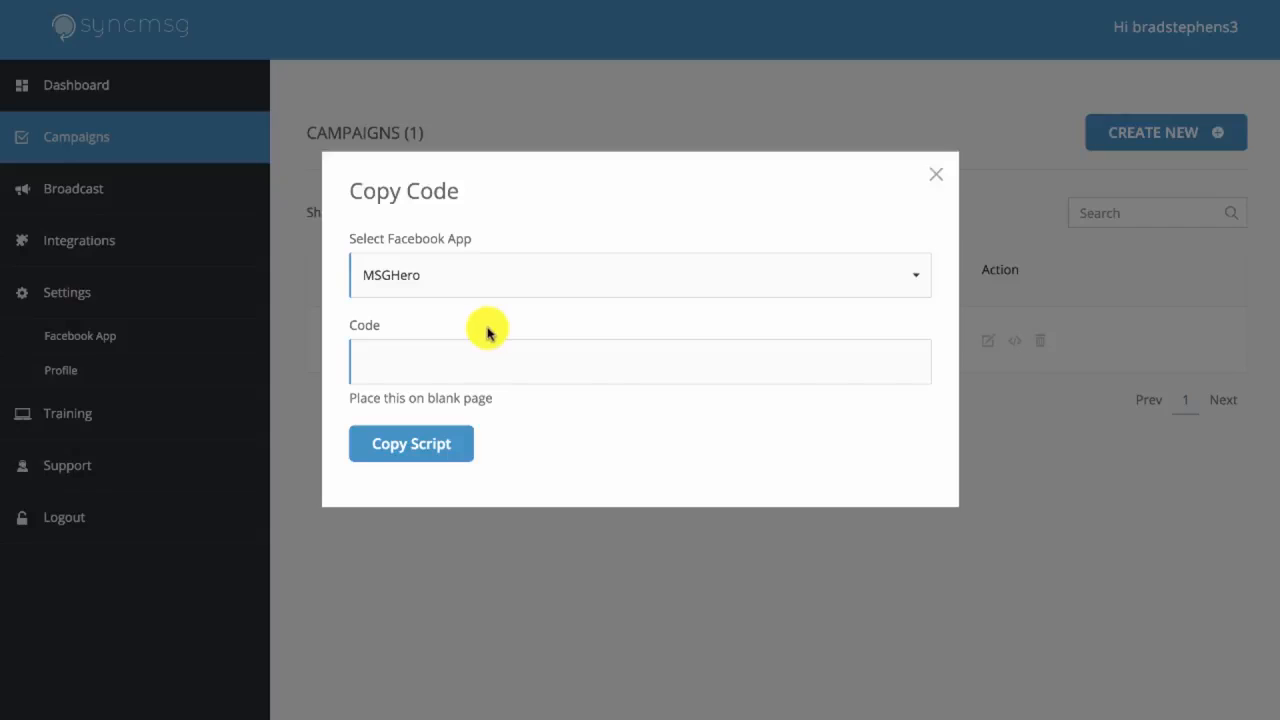
click(484, 361)
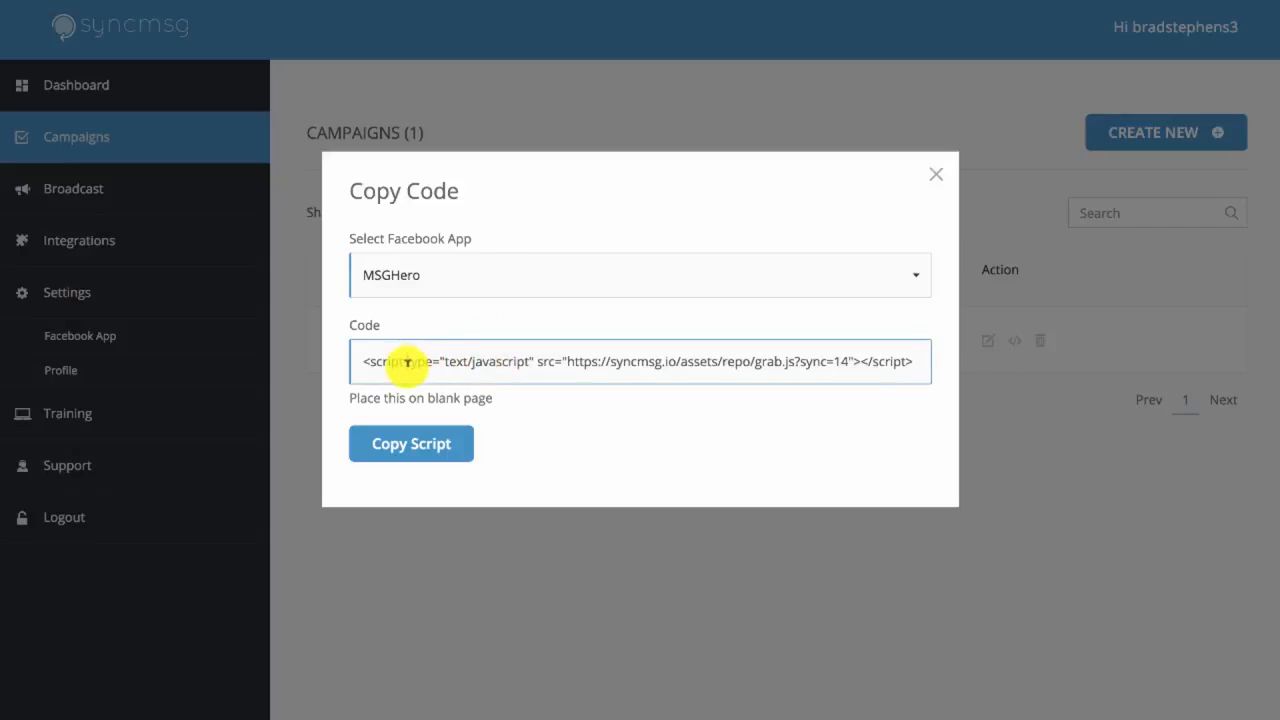
triple_click(409, 363)
click(628, 387)
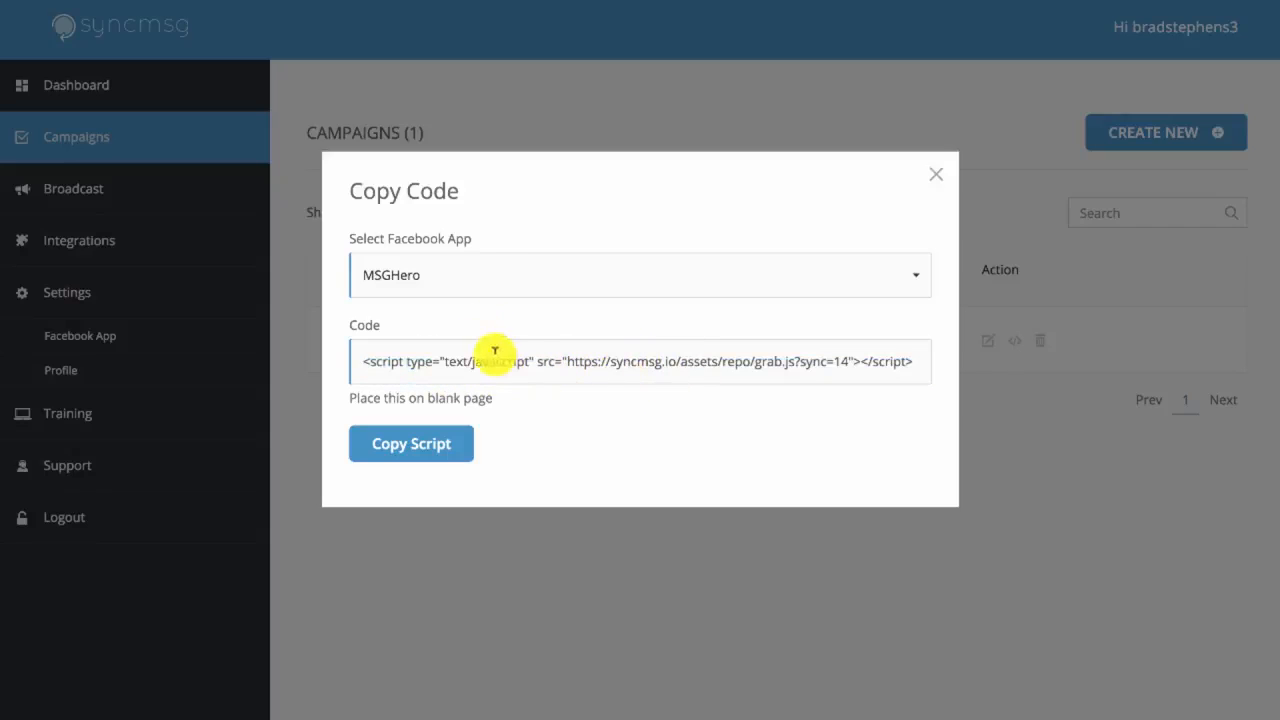
double_click(580, 362)
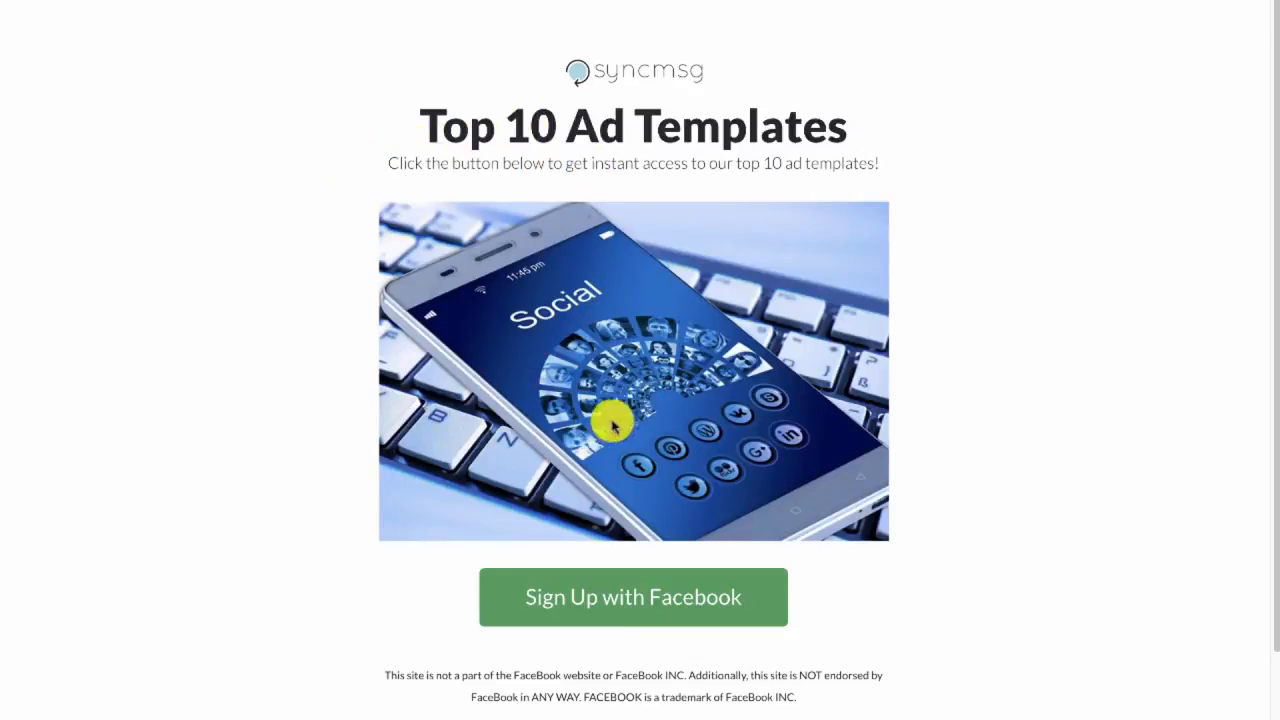
Look over the live landing page, including its sign-up button and footer links
scroll(665, 590, down, 2)
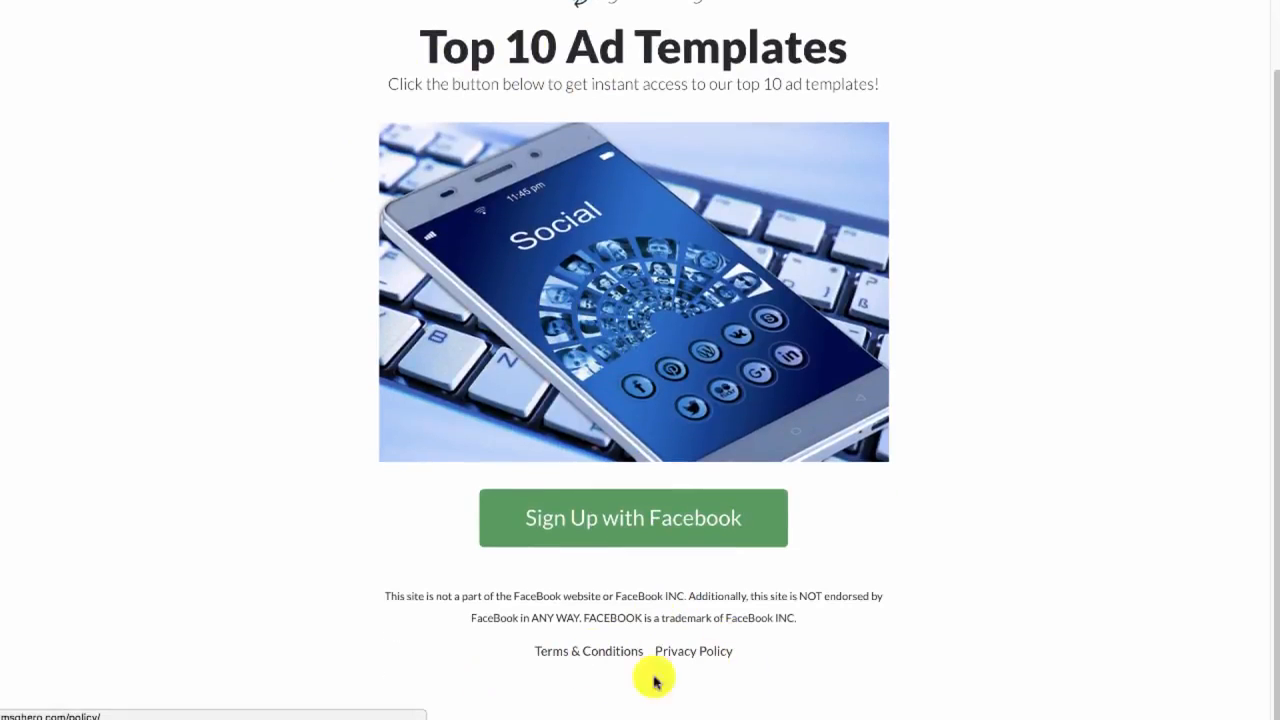
scroll(640, 594, up, 1)
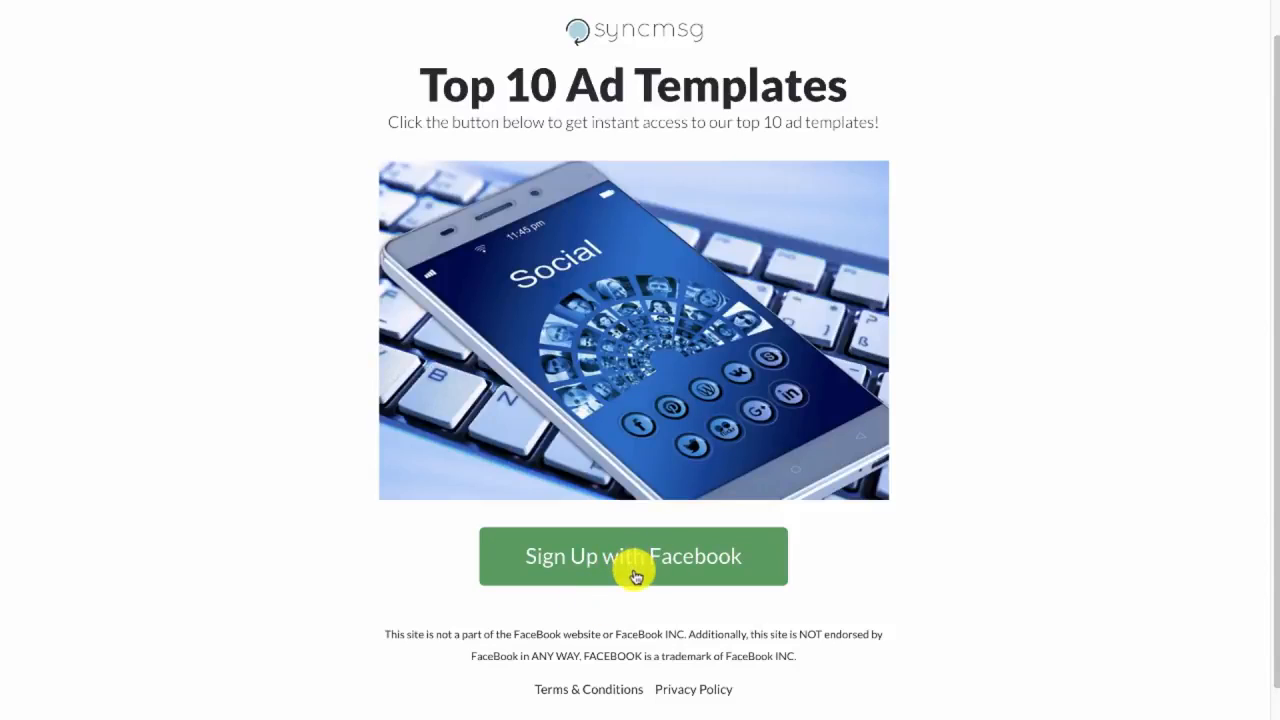
scroll(637, 584, up, 1)
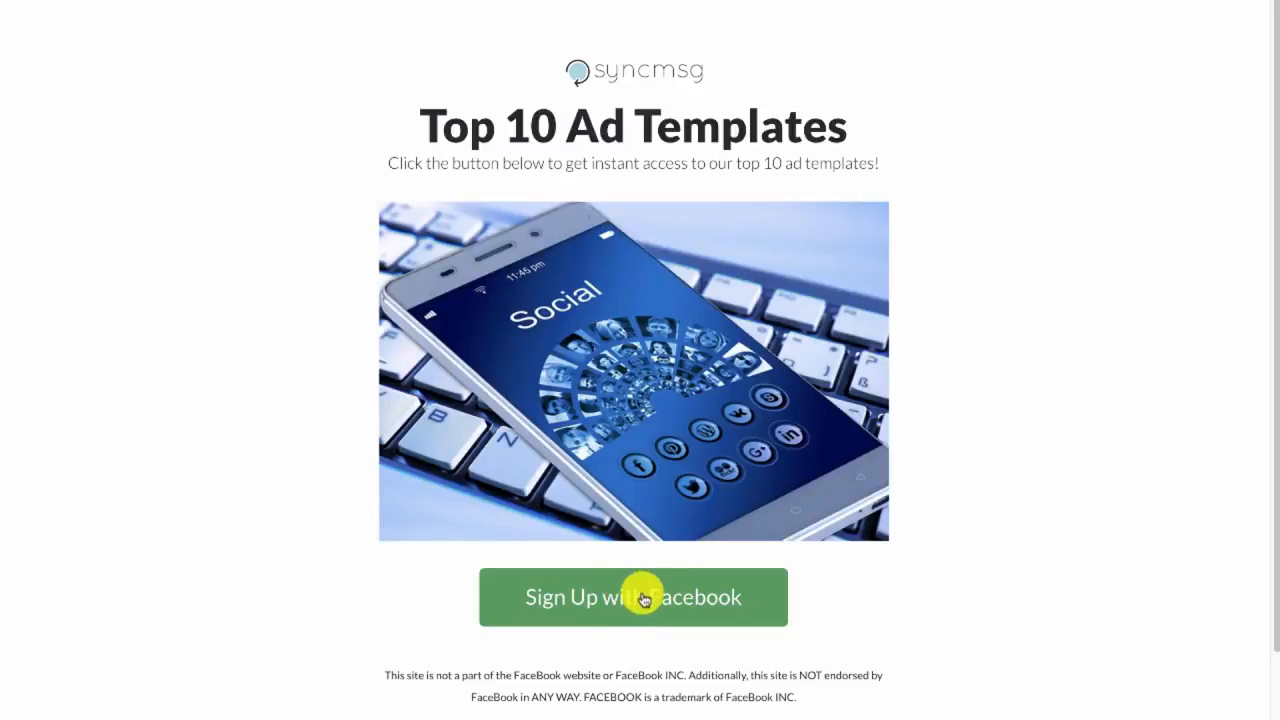
Sign up with Facebook on the live landing page and authorize Wave Marketing to receive the public profile and email address
click(643, 604)
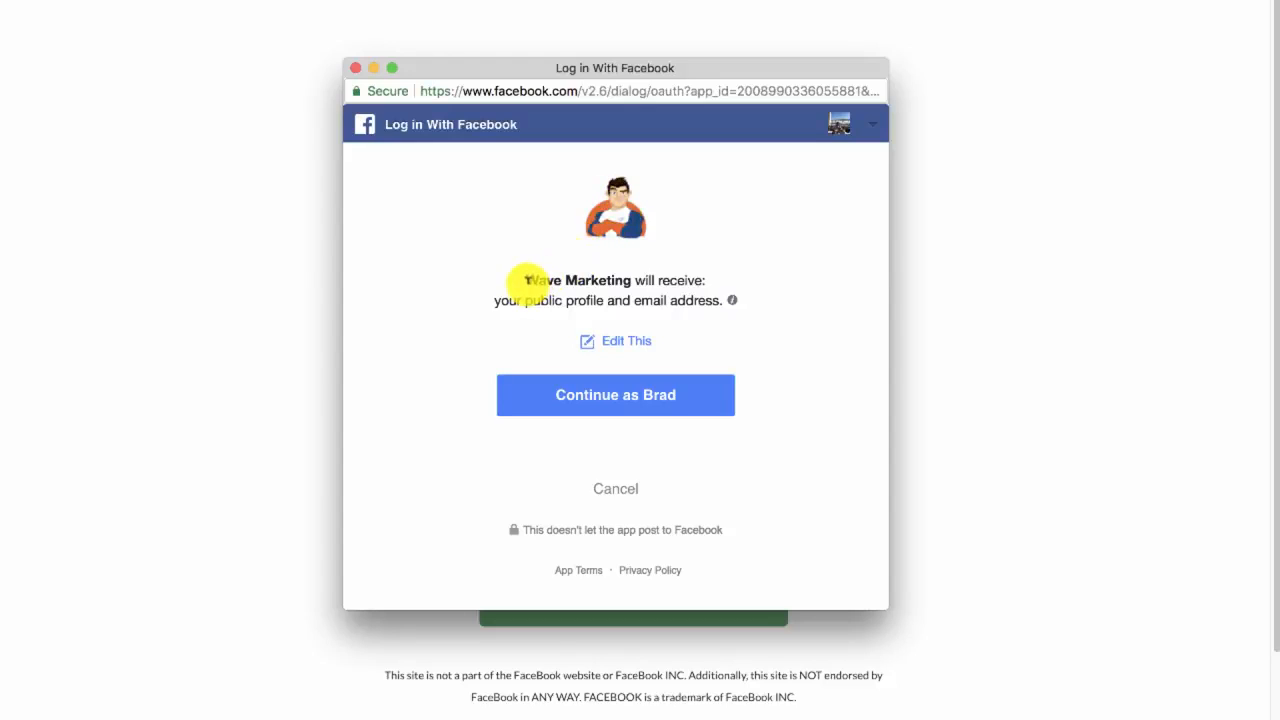
drag(525, 279, 629, 272)
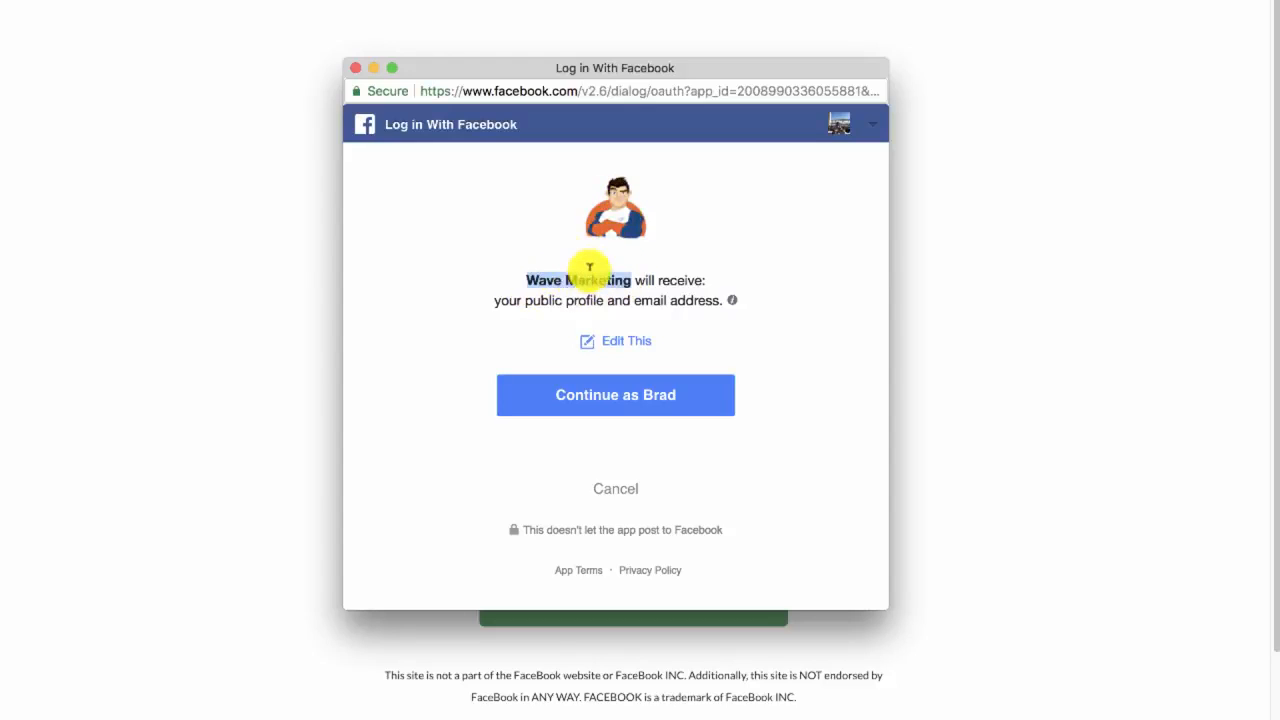
click(650, 278)
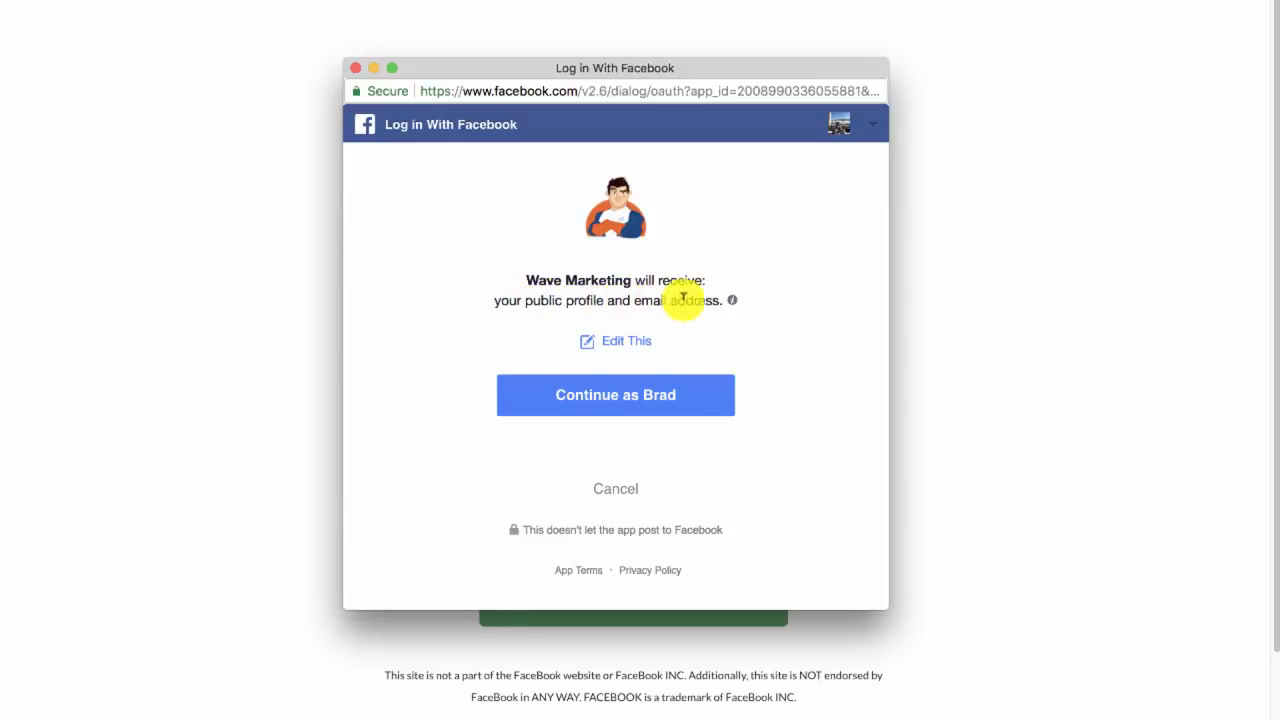
click(625, 398)
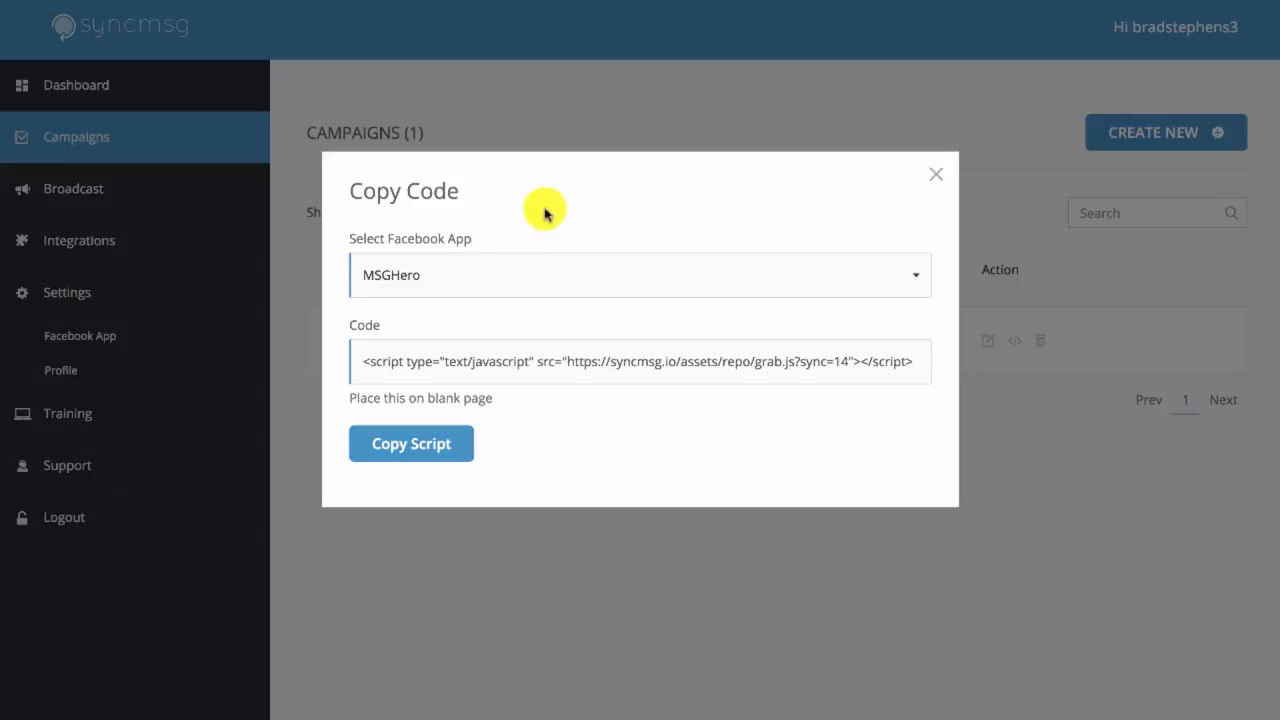
Close the Copy Code dialog and review the Demo 1 campaign's type and actions in the campaign list
click(930, 176)
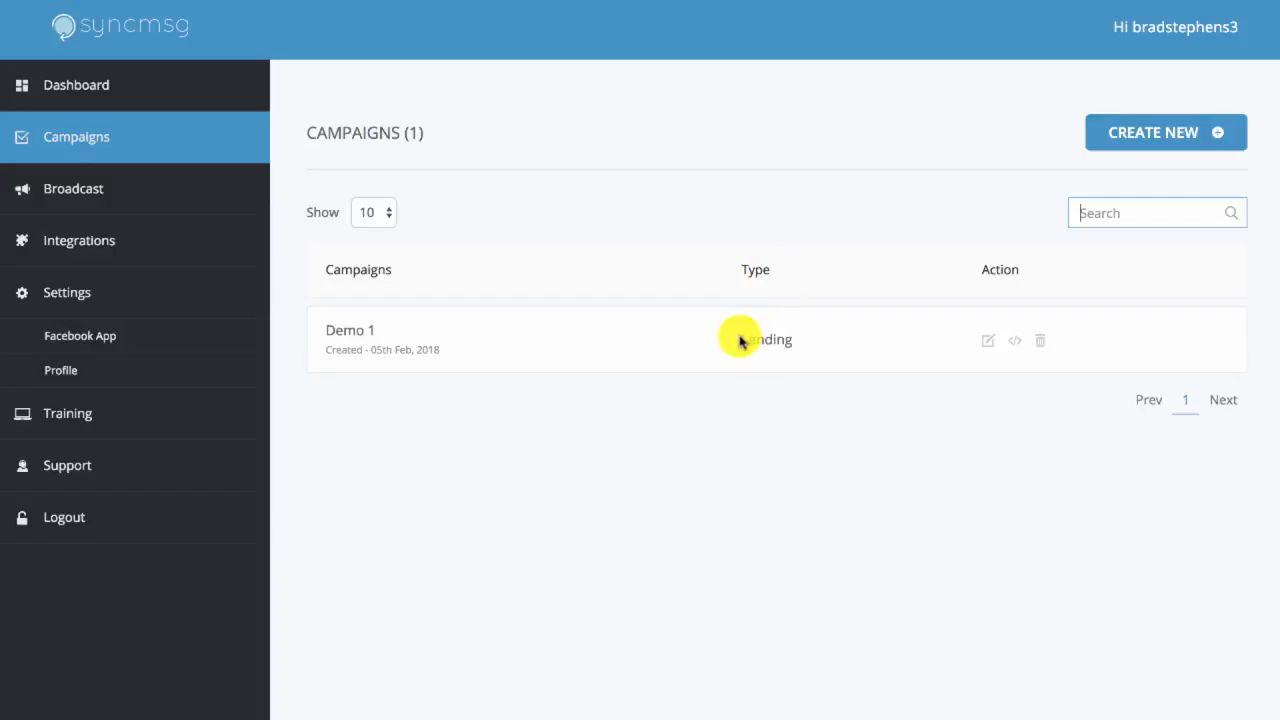
mouse_move(737, 343)
mouse_down()
mouse_move(797, 340)
mouse_move(740, 338)
mouse_up()
click(785, 424)
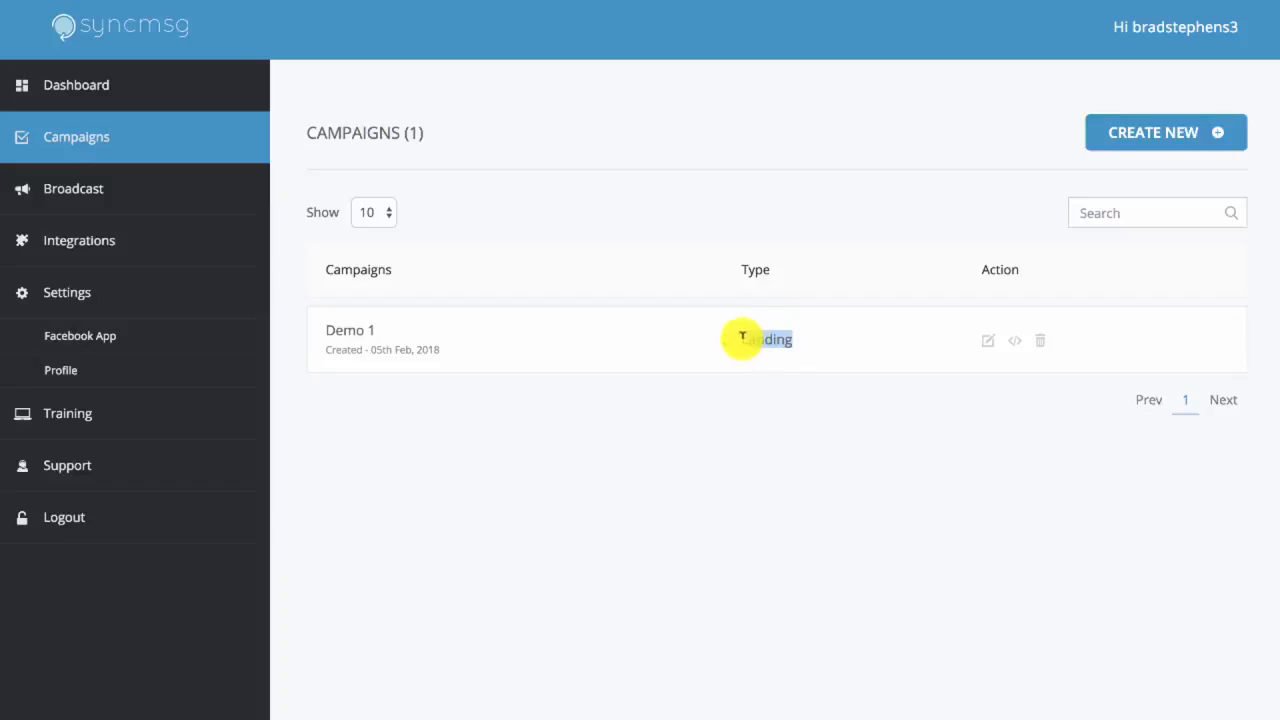
click(760, 391)
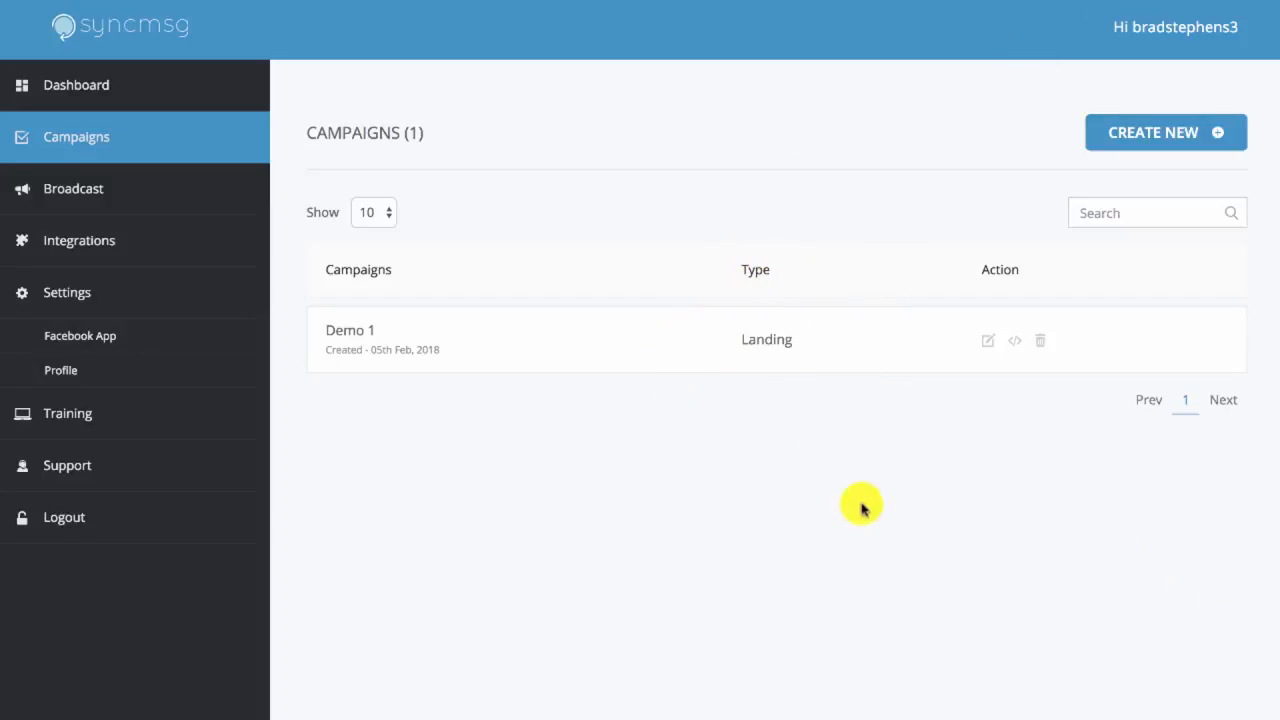
click(1015, 340)
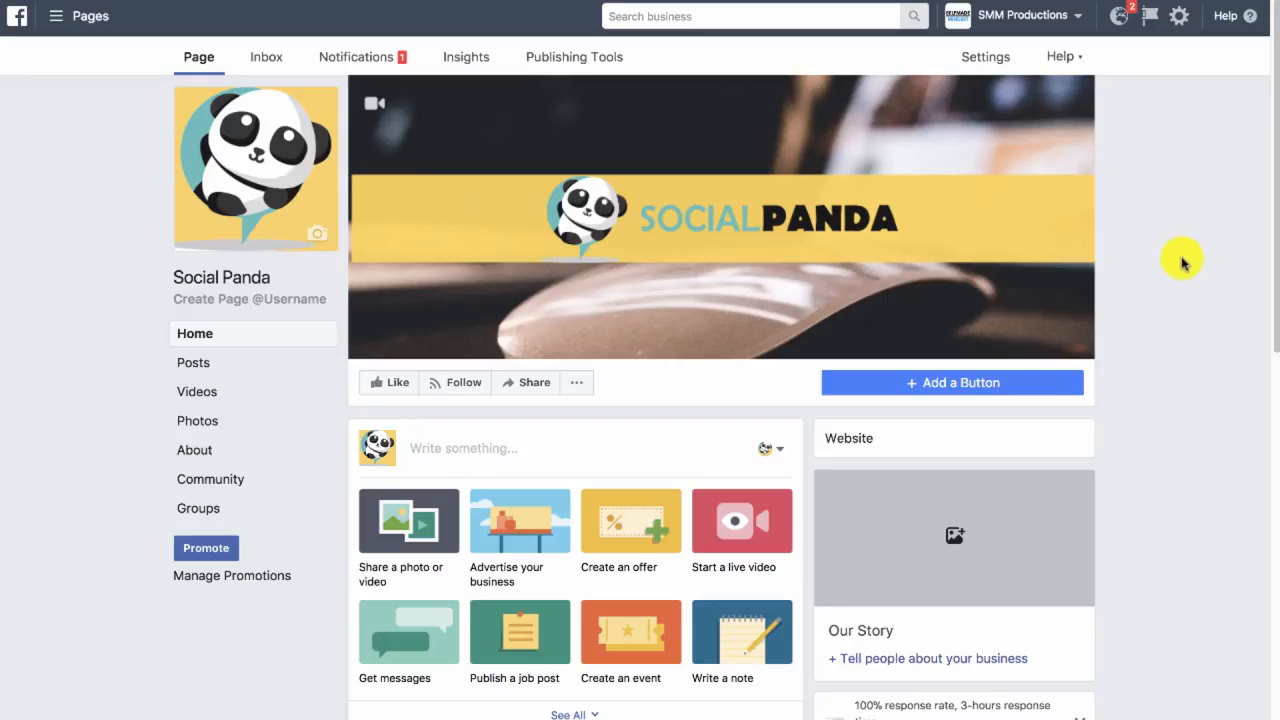
On the Social Panda Facebook page, start a post with "Hey, we're getting amazing feedback on our ad templates!" and a blank line
scroll(1176, 252, down, 2)
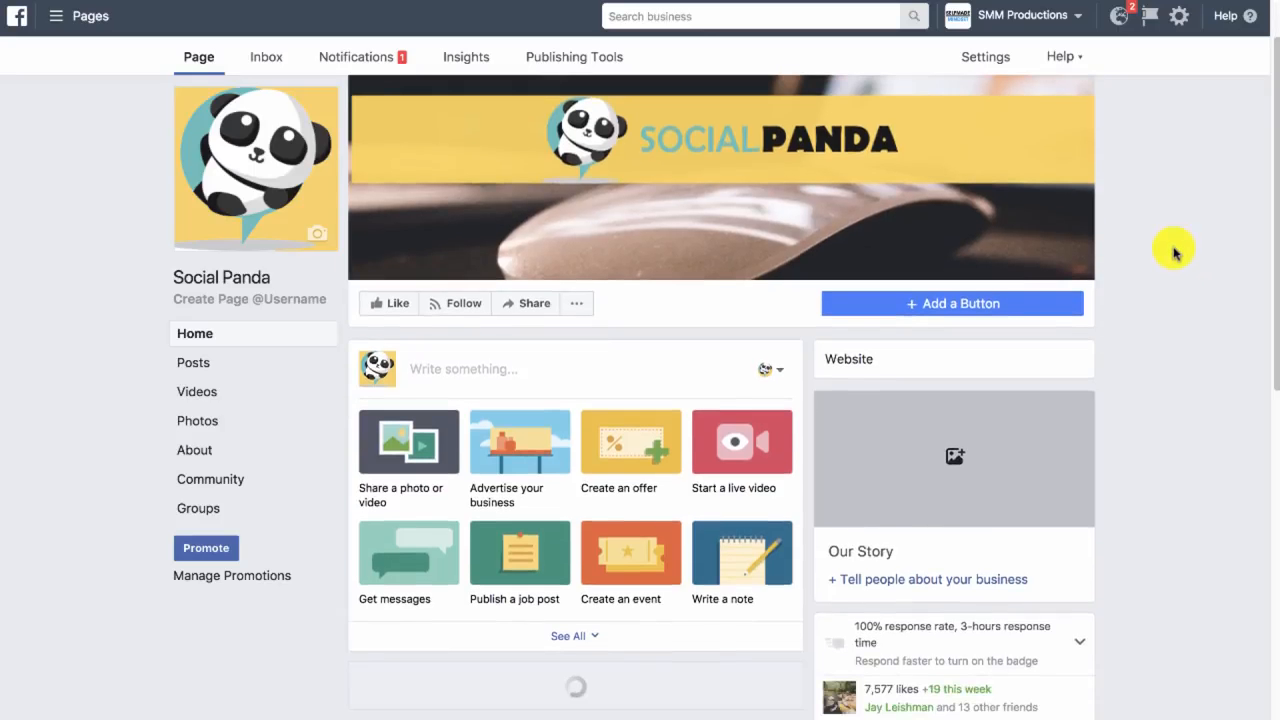
click(526, 369)
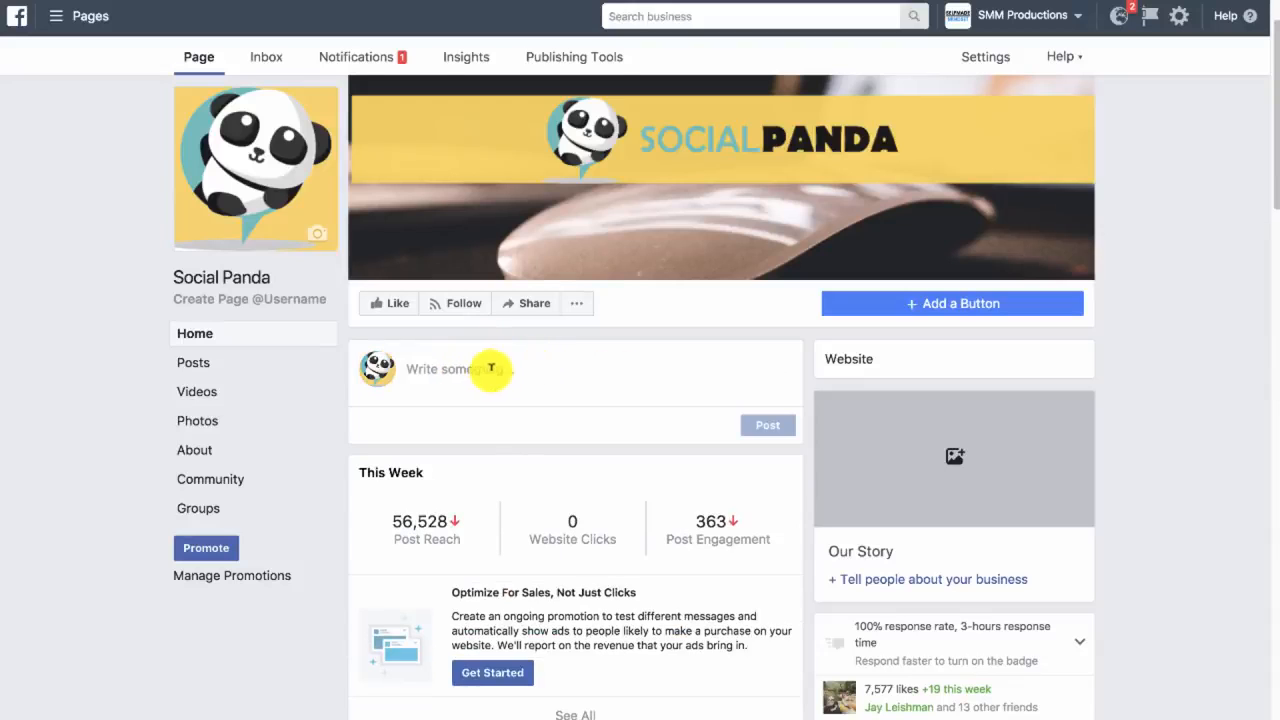
text(Hey, we're)
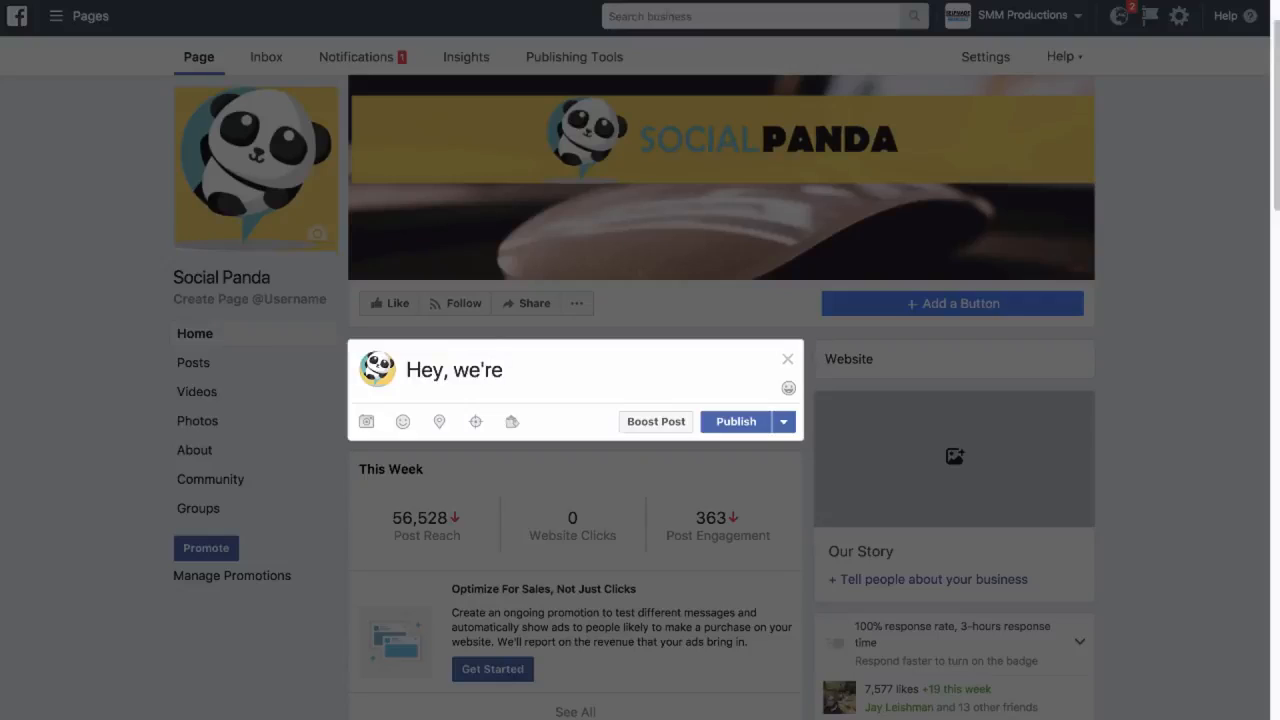
text( getting amazin)
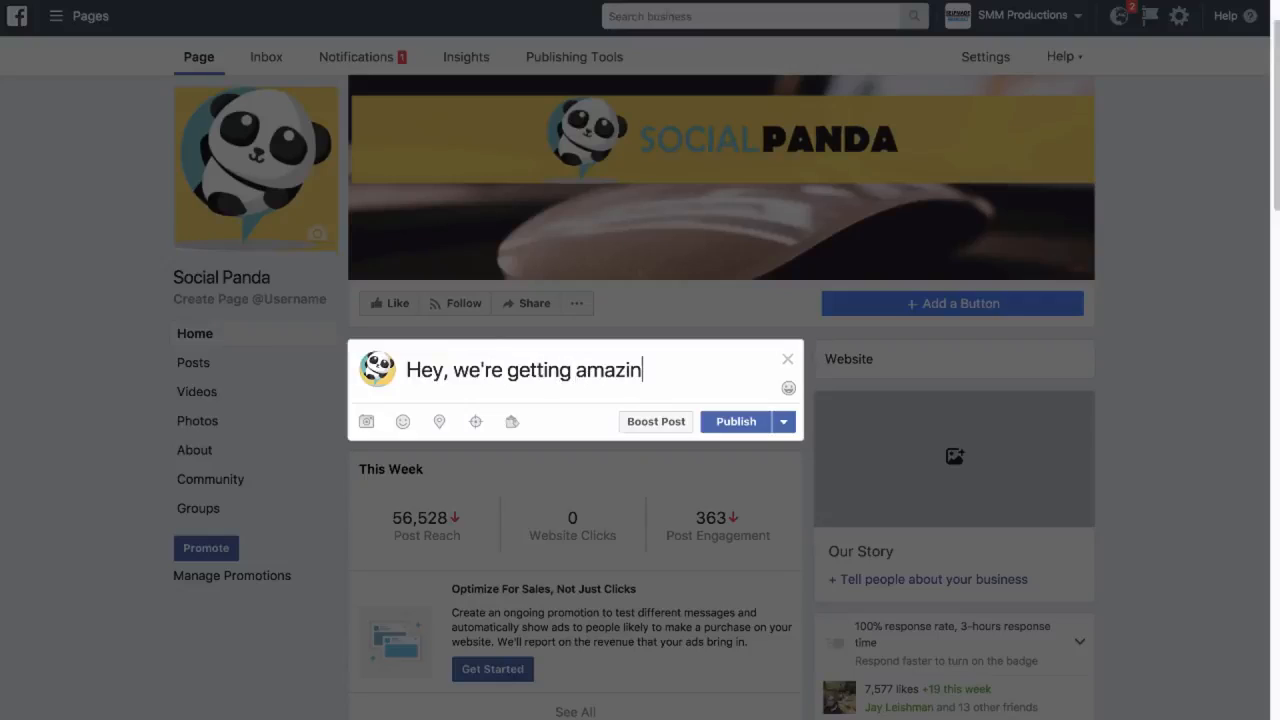
text(g feedback on o)
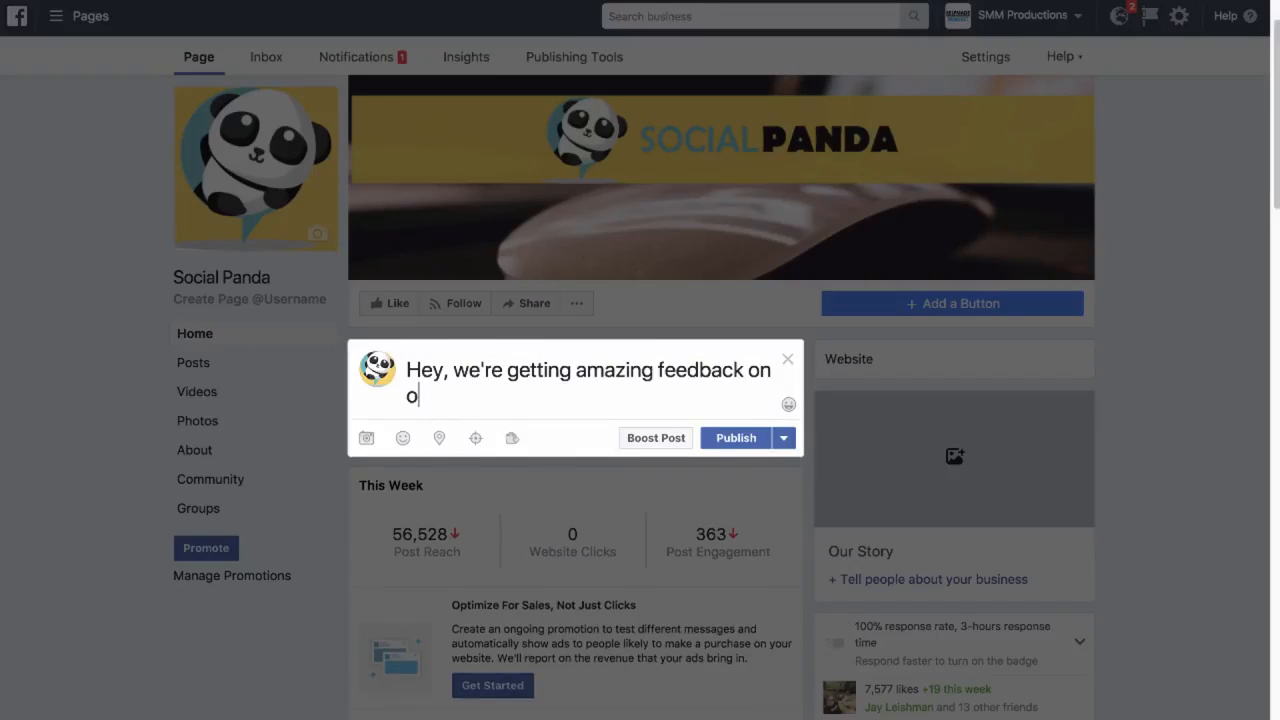
text(ur ad templates)
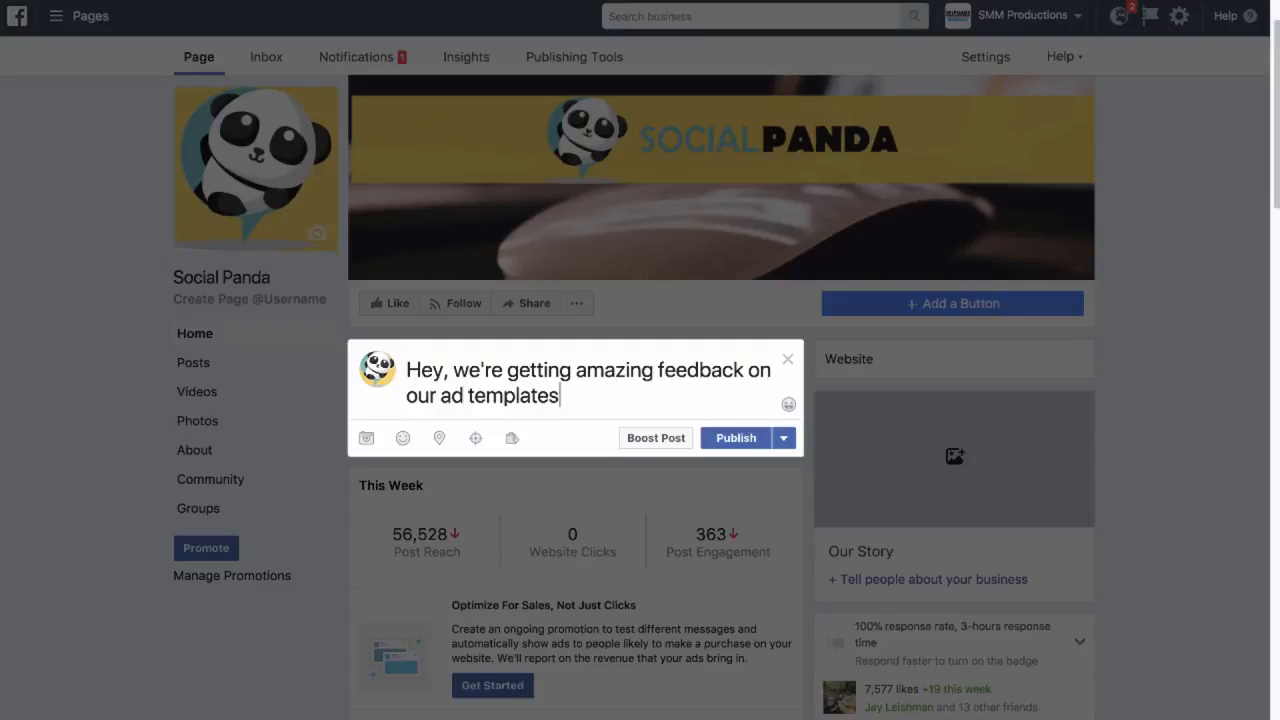
text(!  For)
key(Return)
key(Return)
Add the paragraph "For the next few hours, we're allowing you to download them free of charge!" to the post
text(For the next)
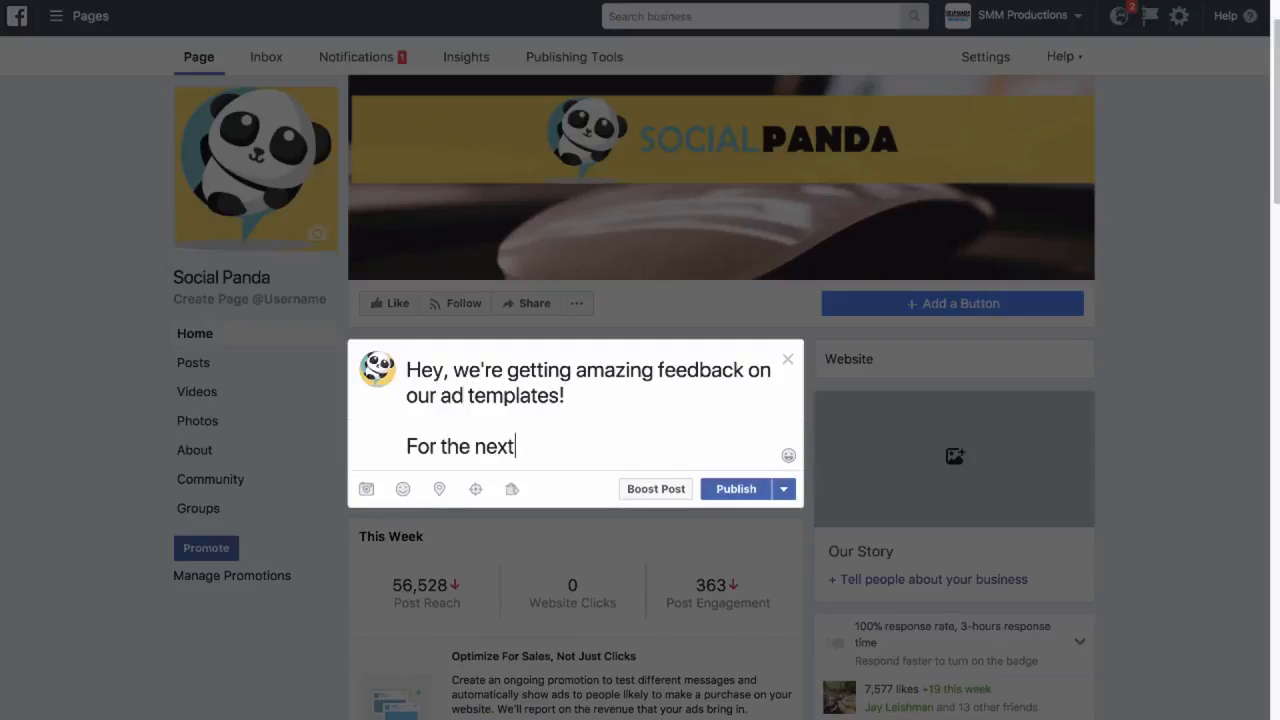
text( few hours, we')
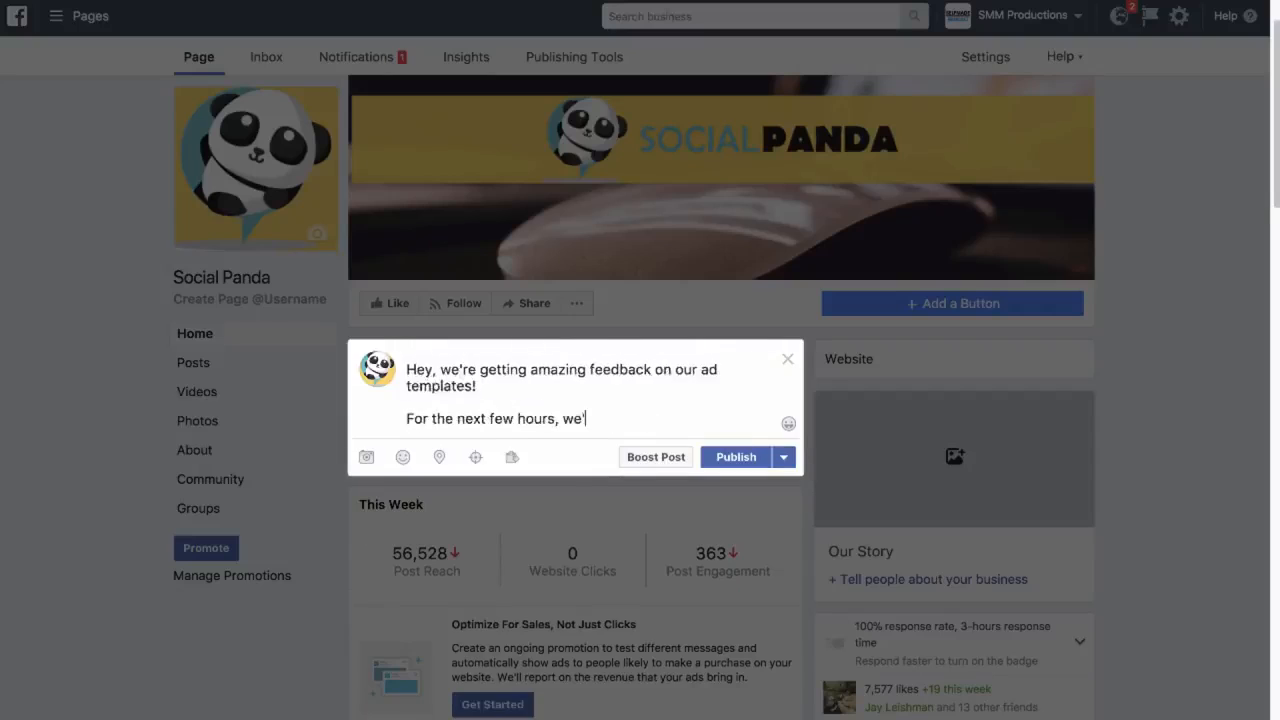
text(re allowing you to download )
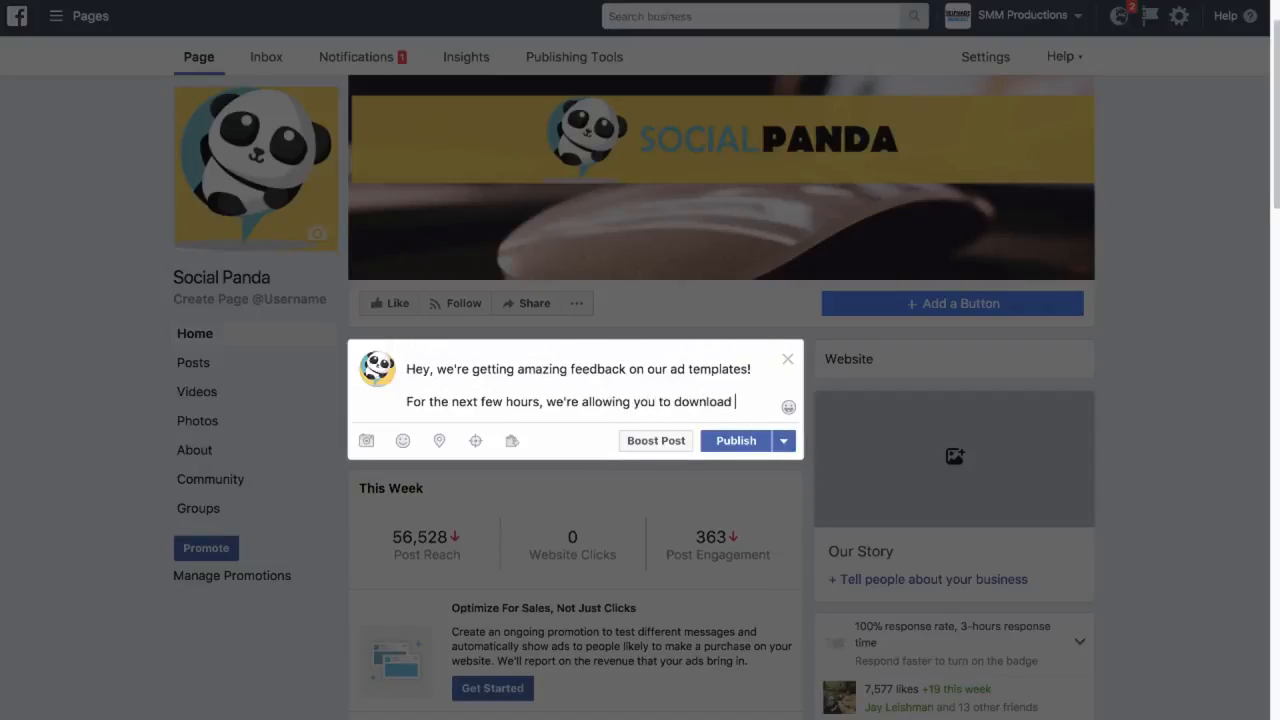
text(them free of cha)
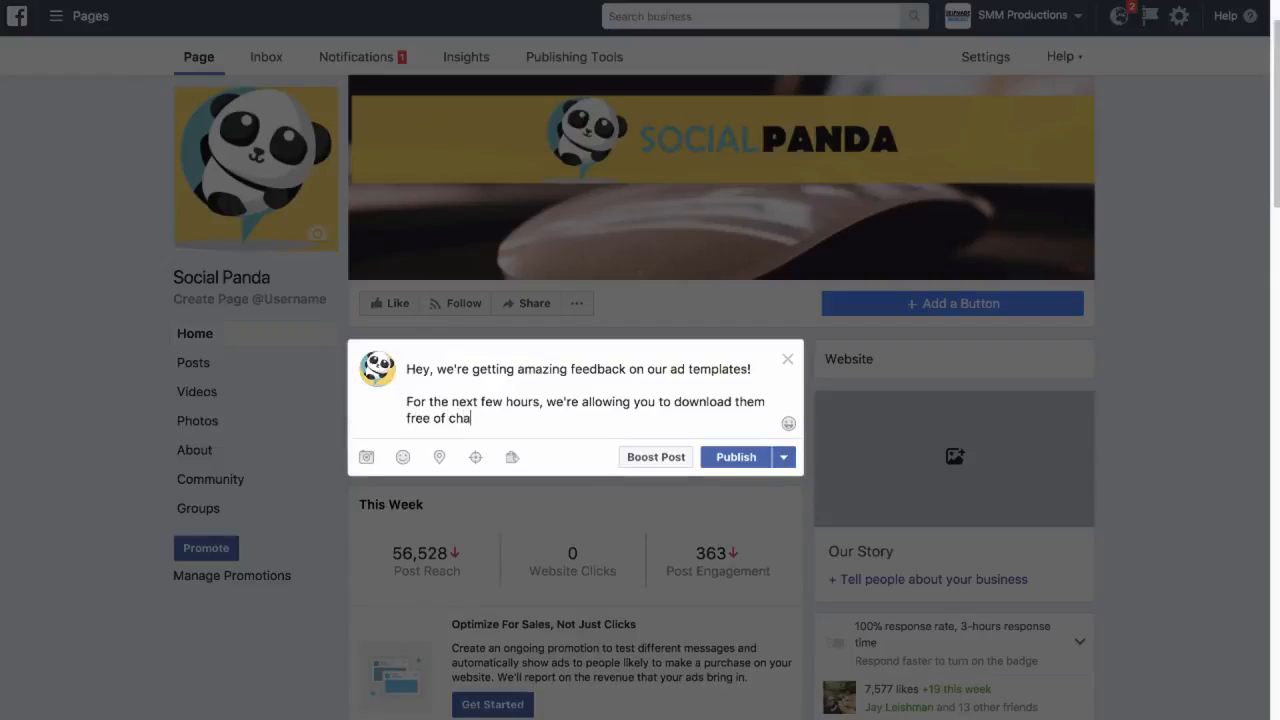
key(Return)
key(Return)
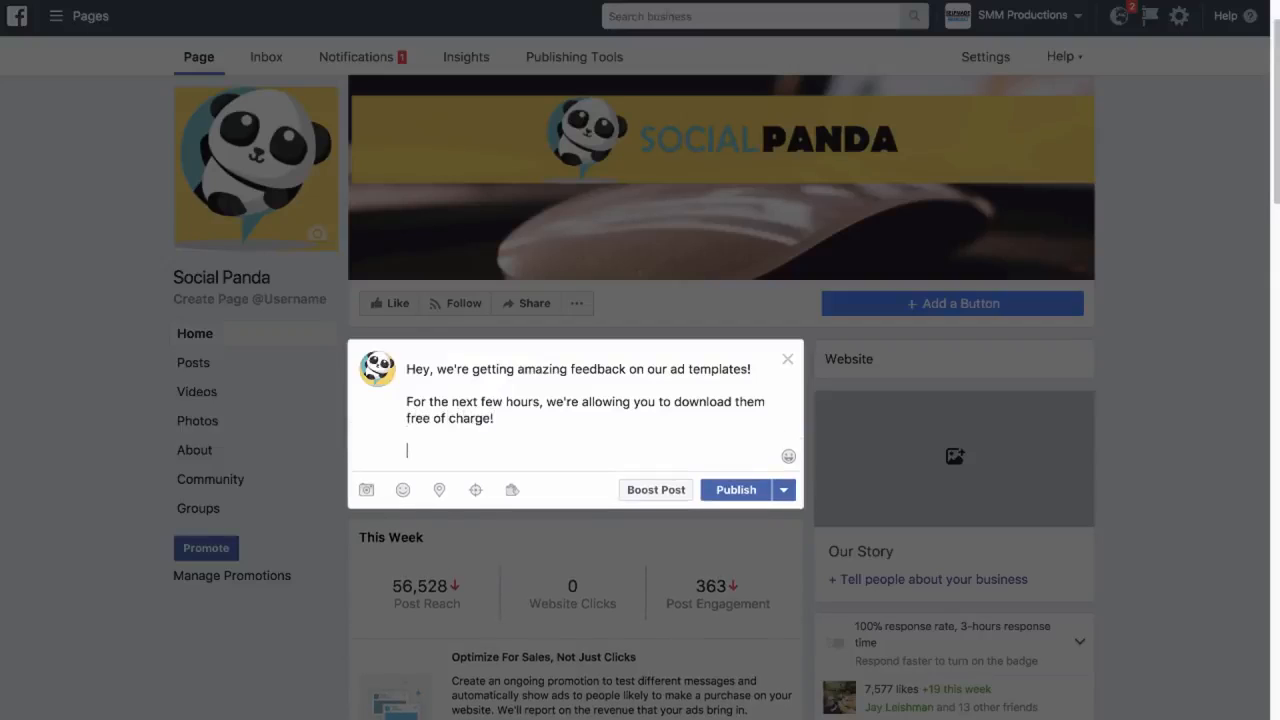
text(==>)
text(https://www.msghero.com/special/1/)
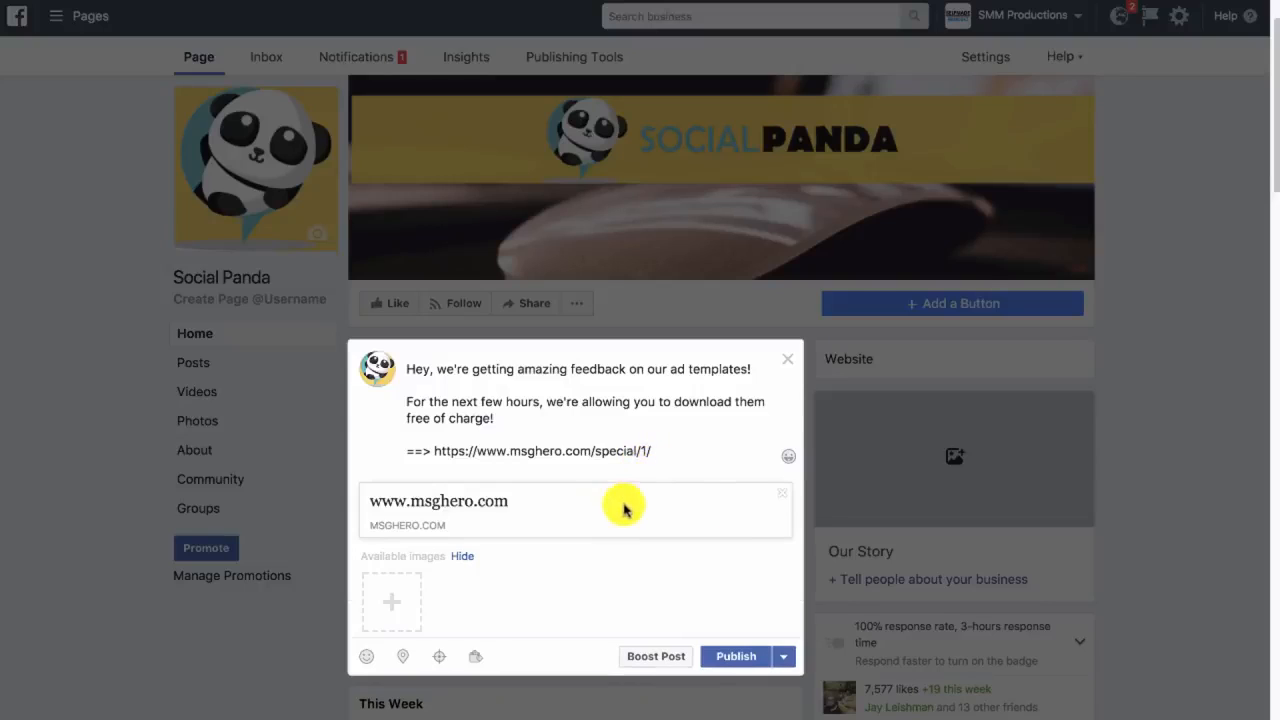
click(782, 493)
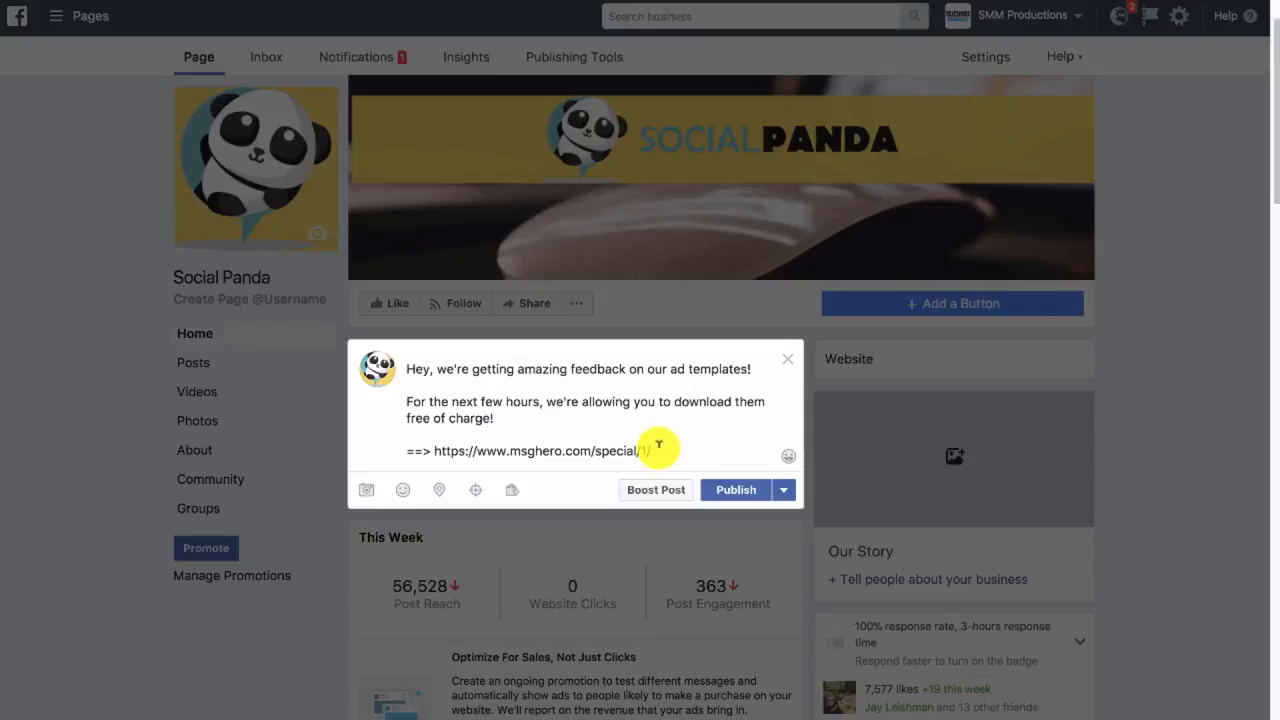
Highlight the landing page link in the post, then clear all of the draft's text
drag(659, 447, 429, 450)
key(ctrl+c)
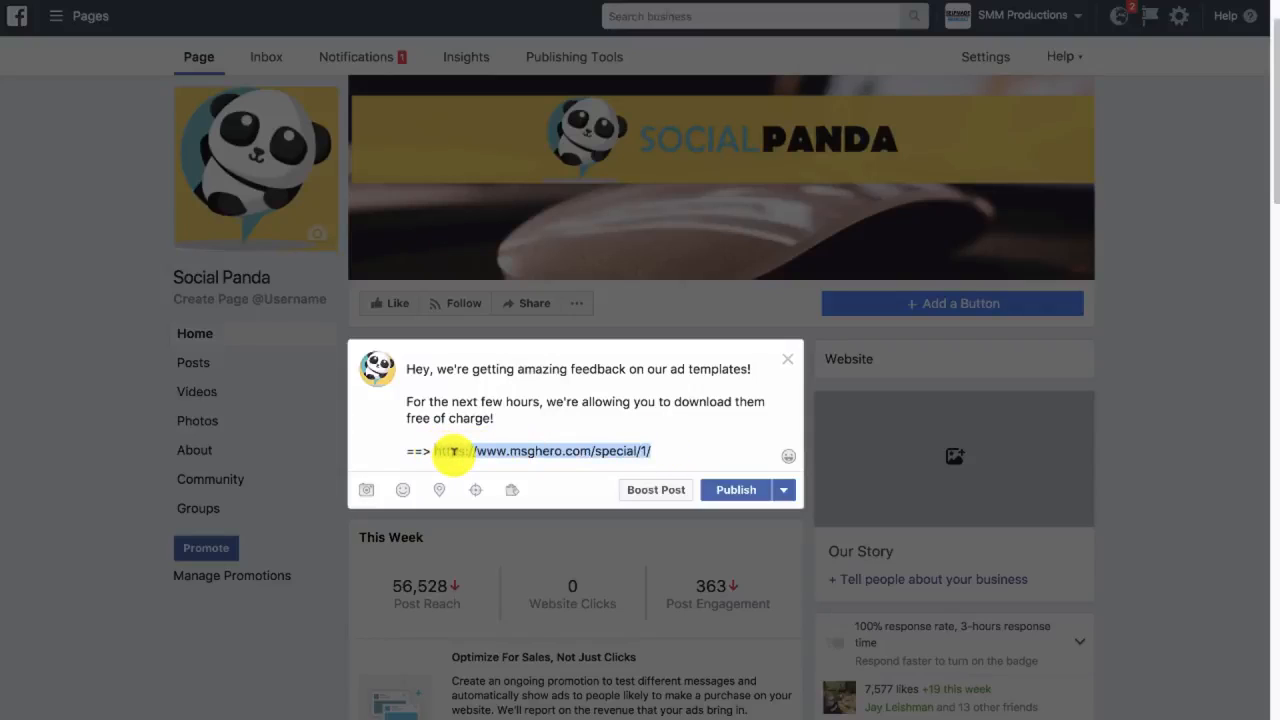
key(ctrl+a)
key(BackSpace)
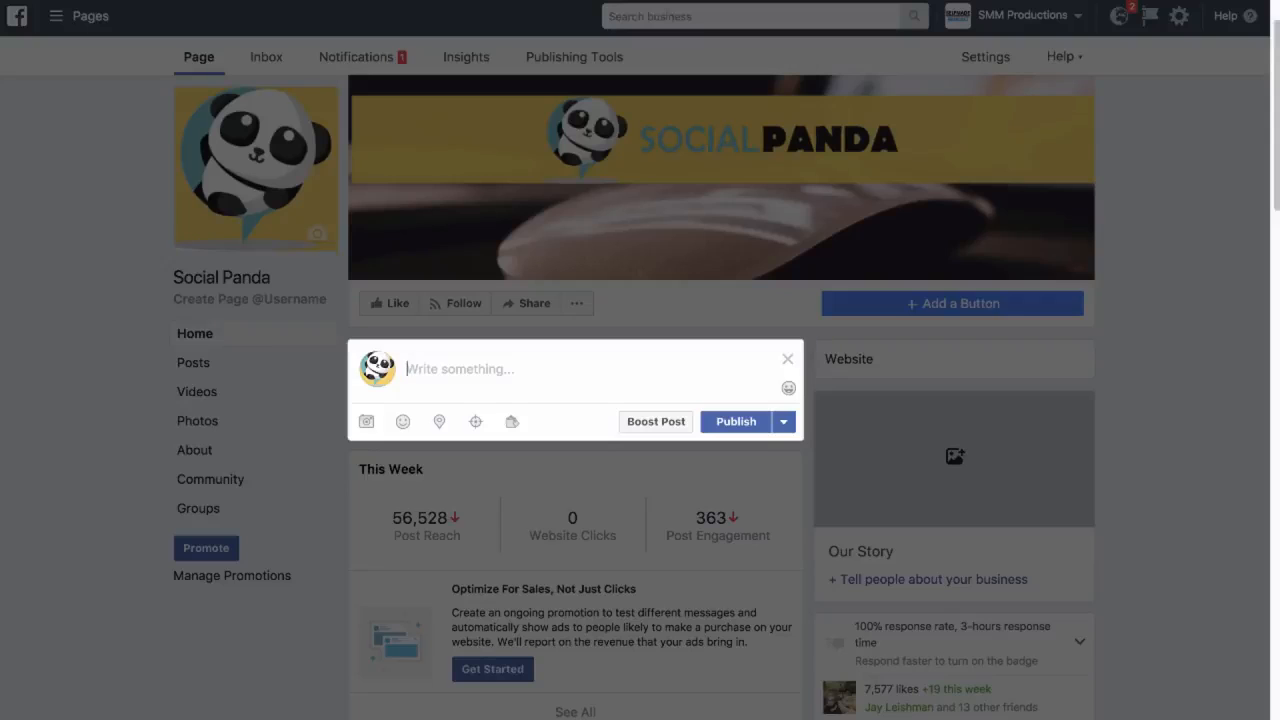
text(fg)
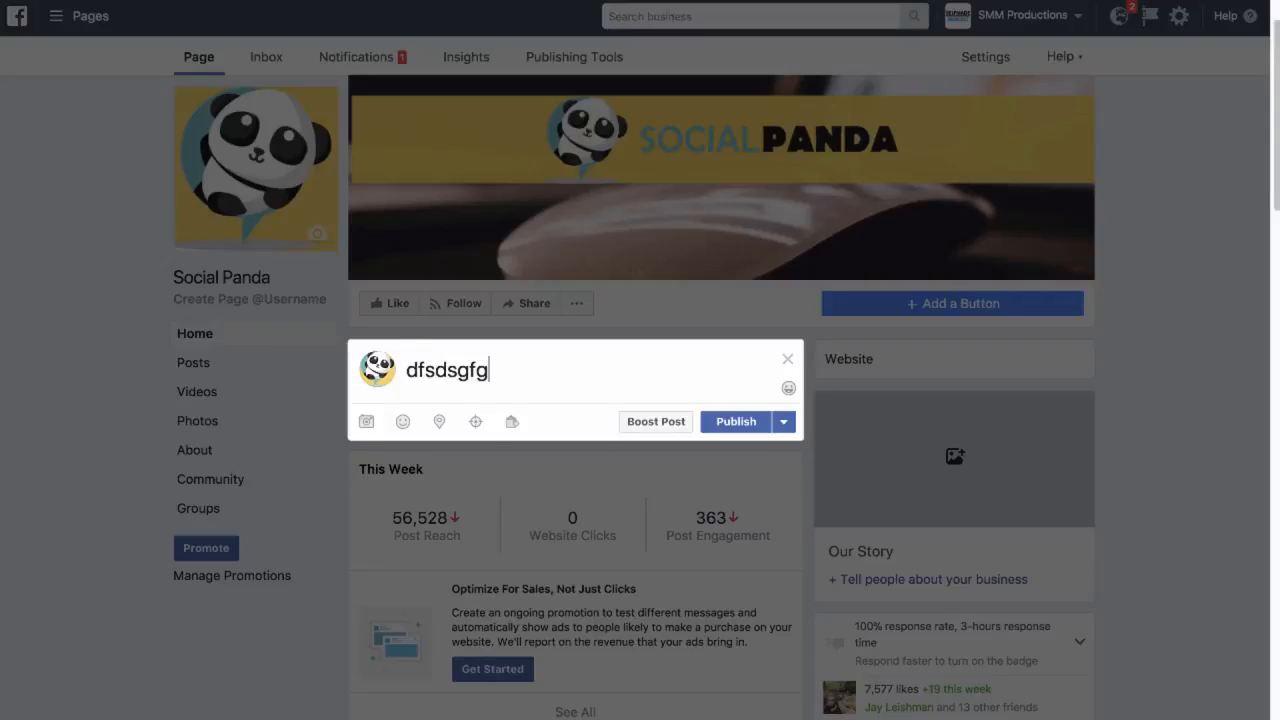
key(Return)
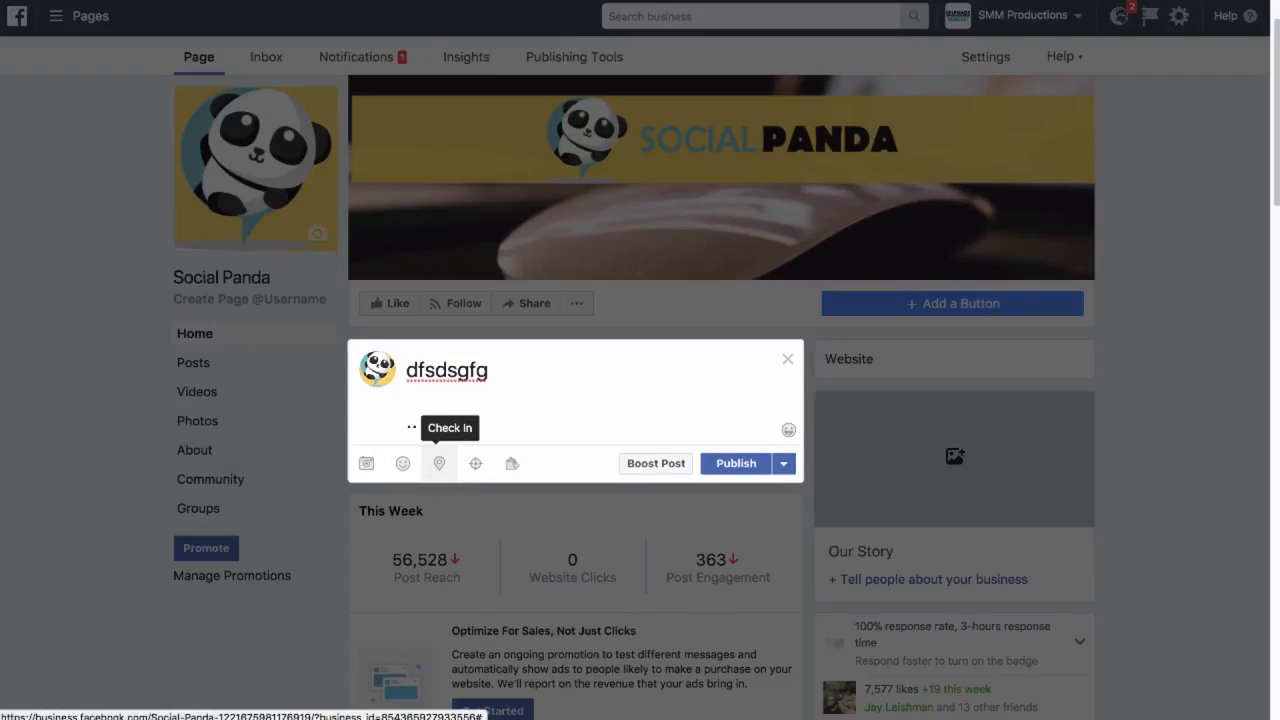
key(ctrl+v)
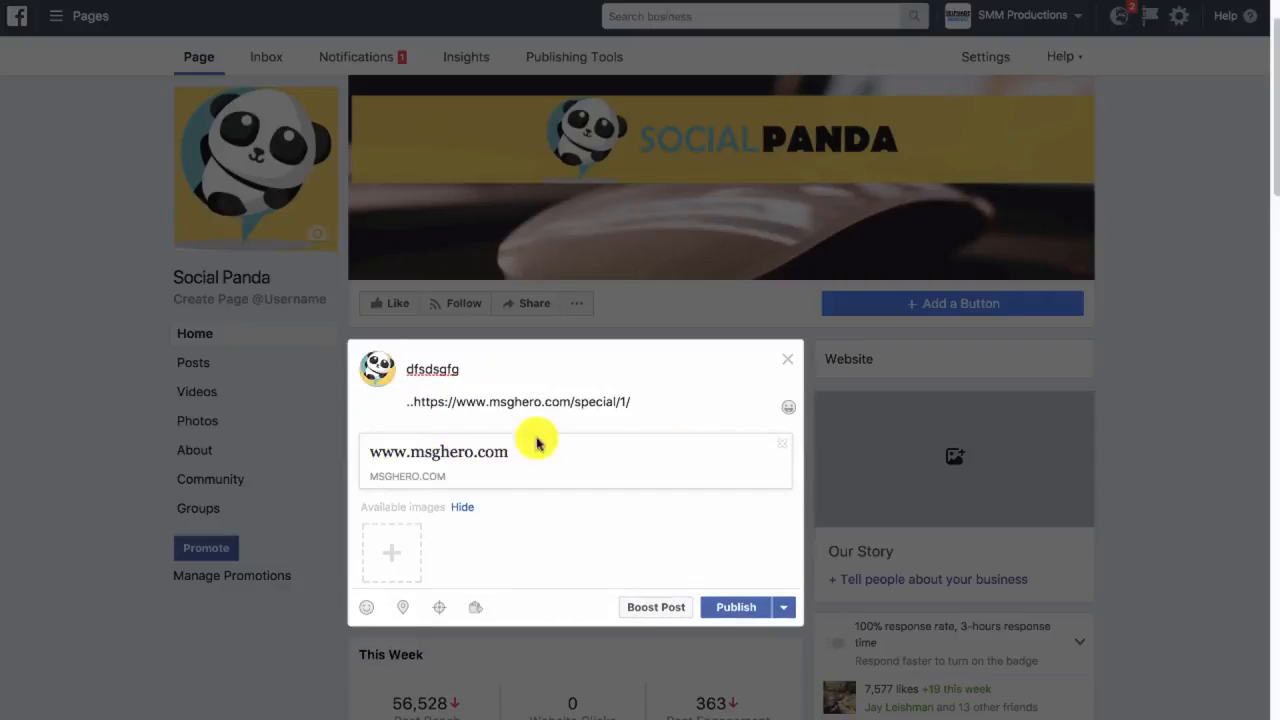
click(783, 444)
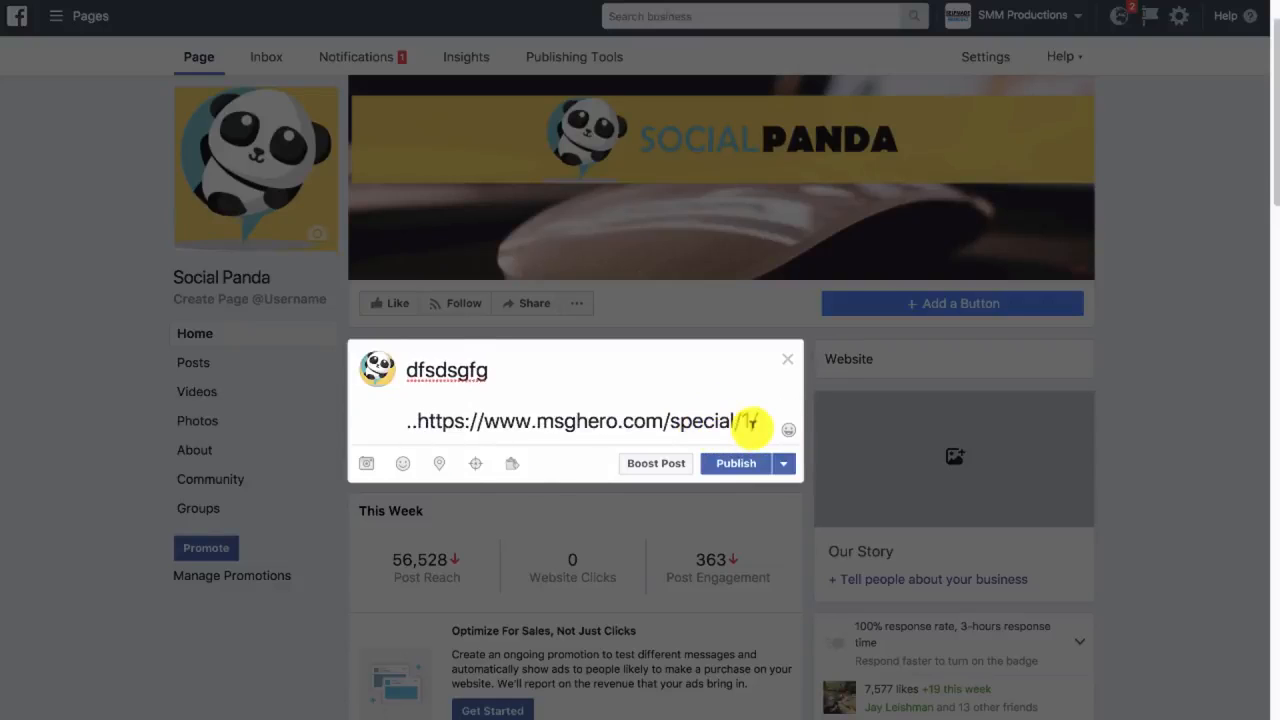
Delete the placeholder text and link from the draft and close the post composer
drag(751, 416, 400, 368)
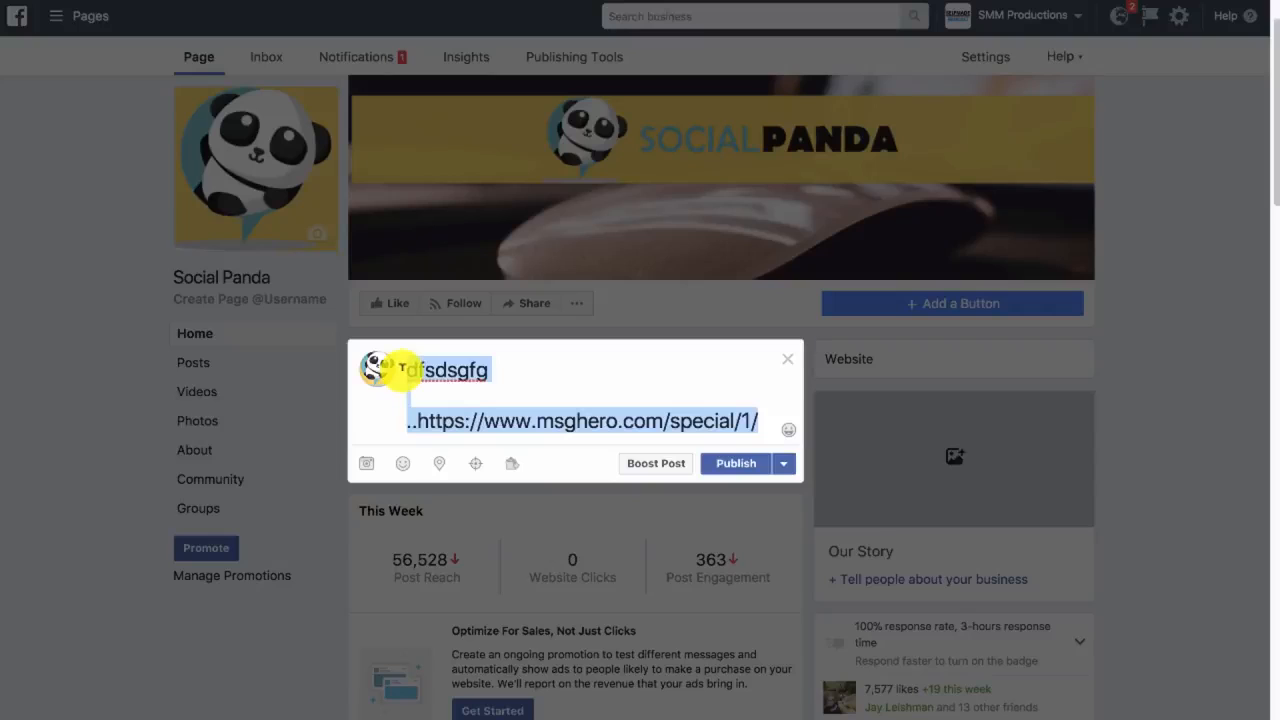
key(BackSpace)
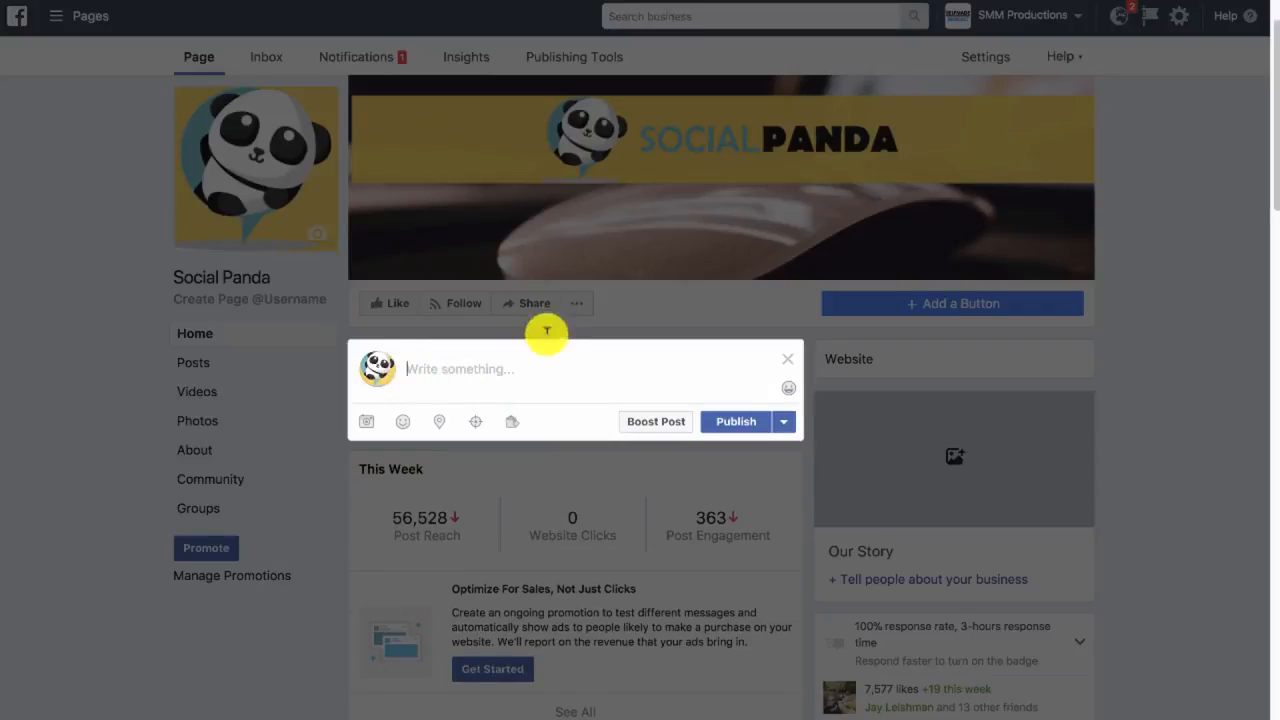
click(792, 364)
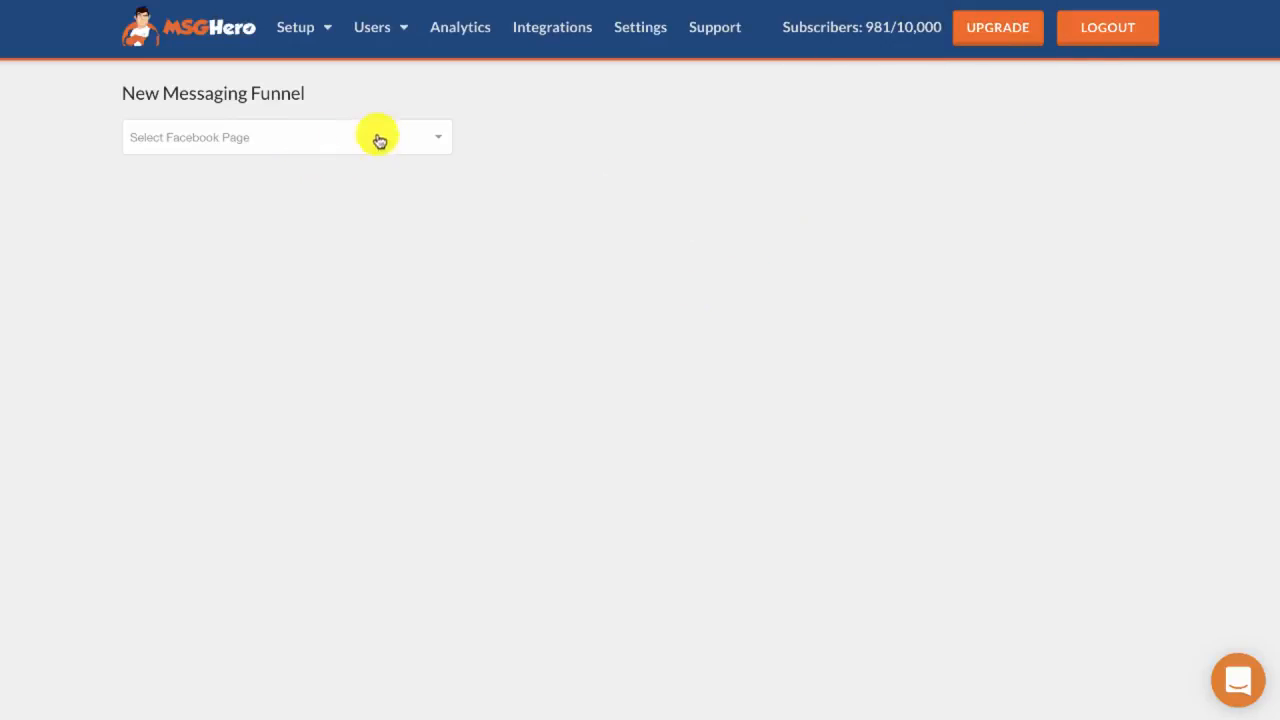
In MSGHero, select the Sync MSG Facebook page for the new messaging funnel and name the campaign "Demo SyncMSG"
click(430, 146)
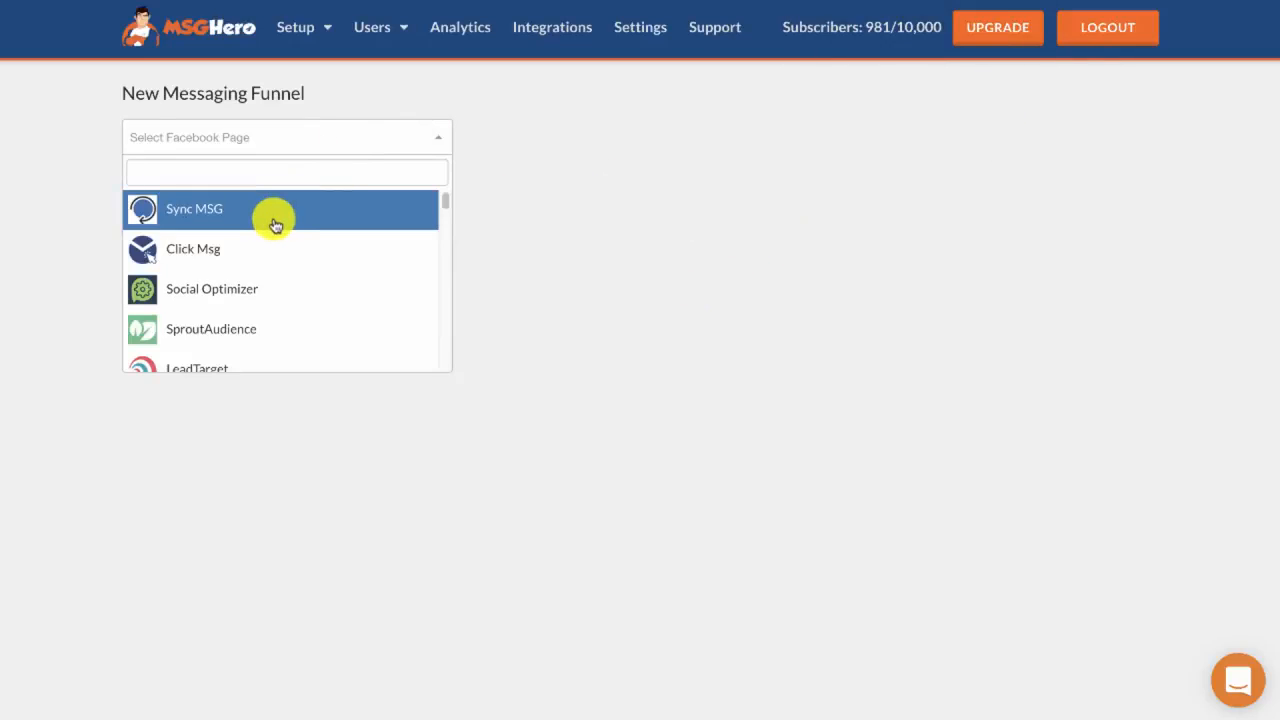
click(274, 216)
click(229, 199)
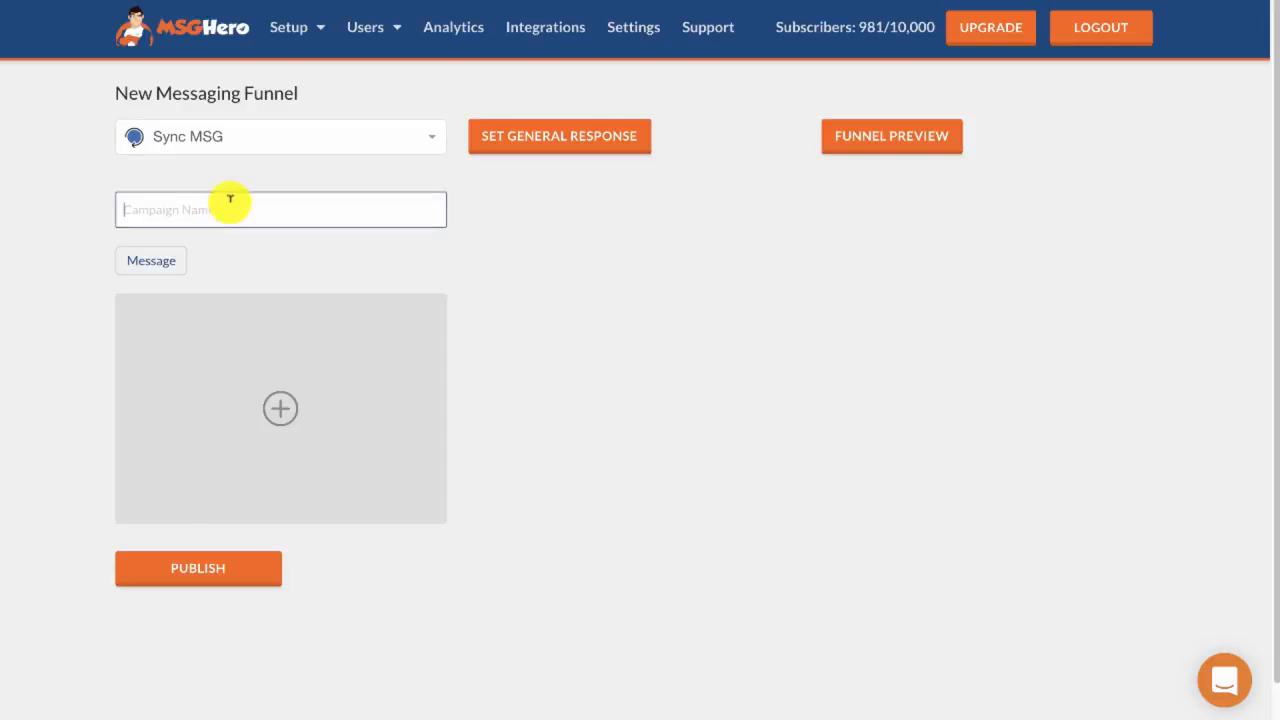
text(Demo SyncMS)
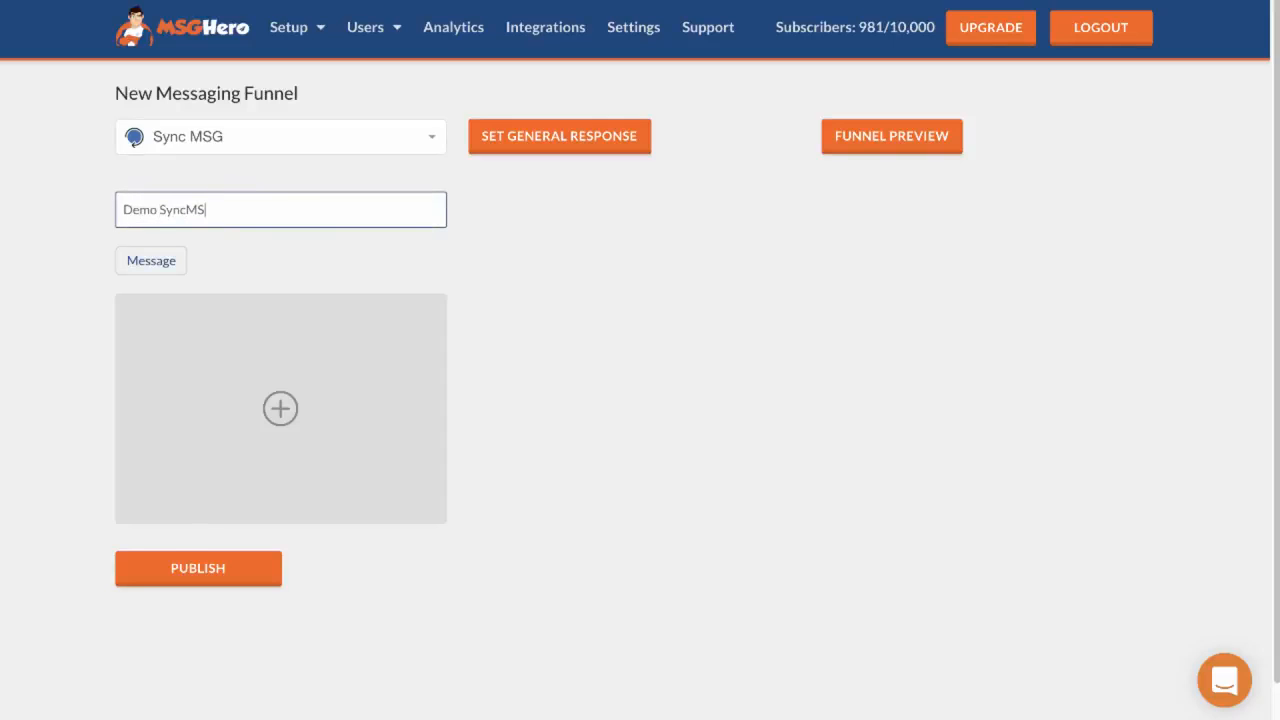
text(G)
Add a message to the funnel with the custom keyword "hi" as its trigger and save the trigger
click(349, 423)
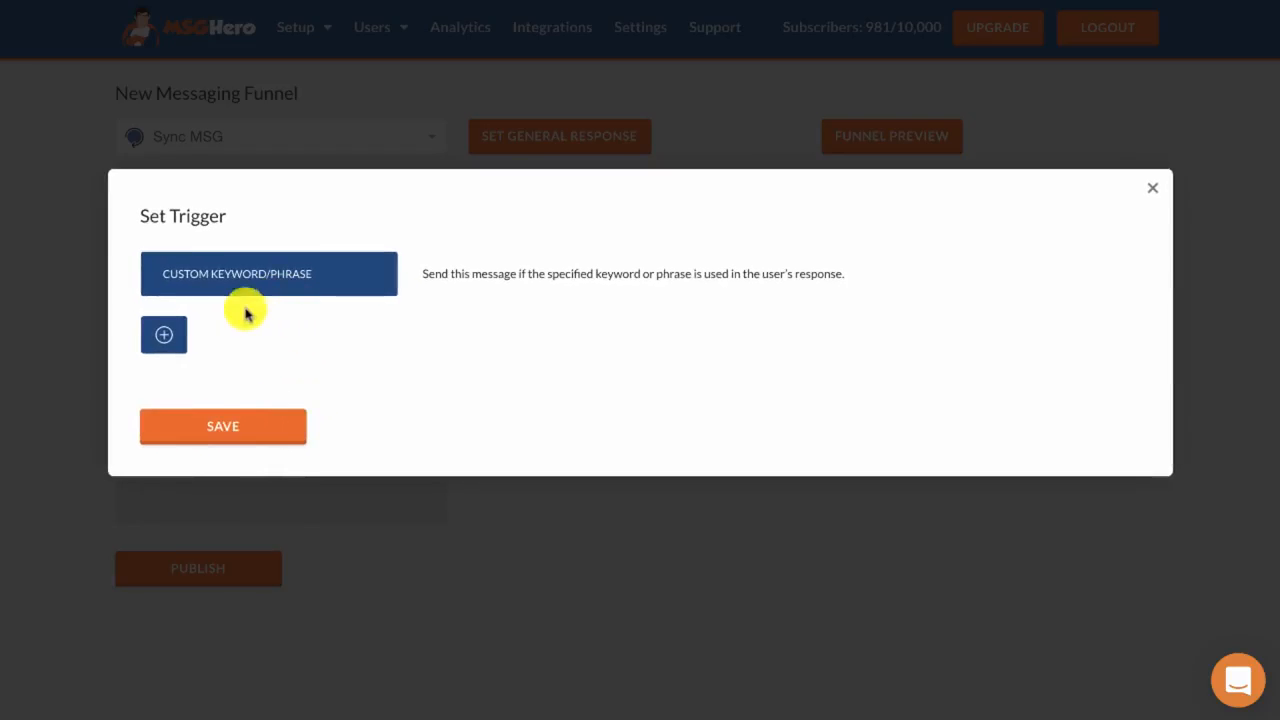
click(164, 335)
click(216, 405)
text(hi)
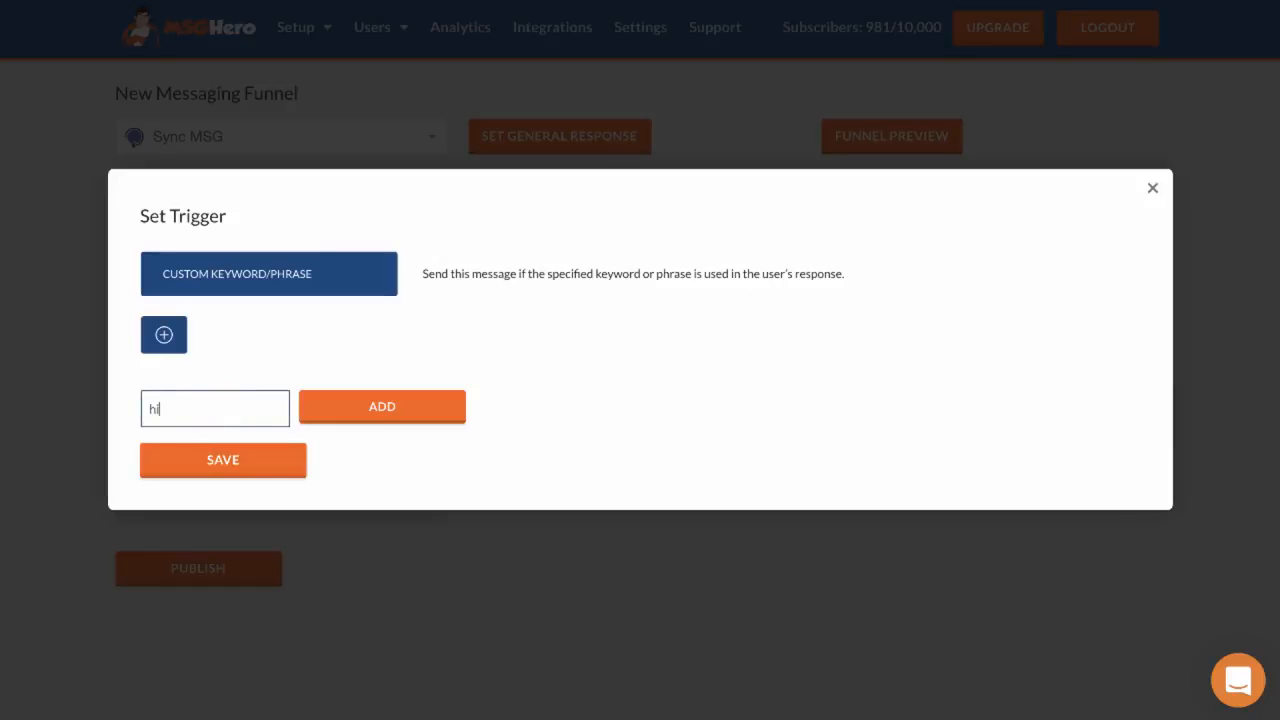
click(303, 412)
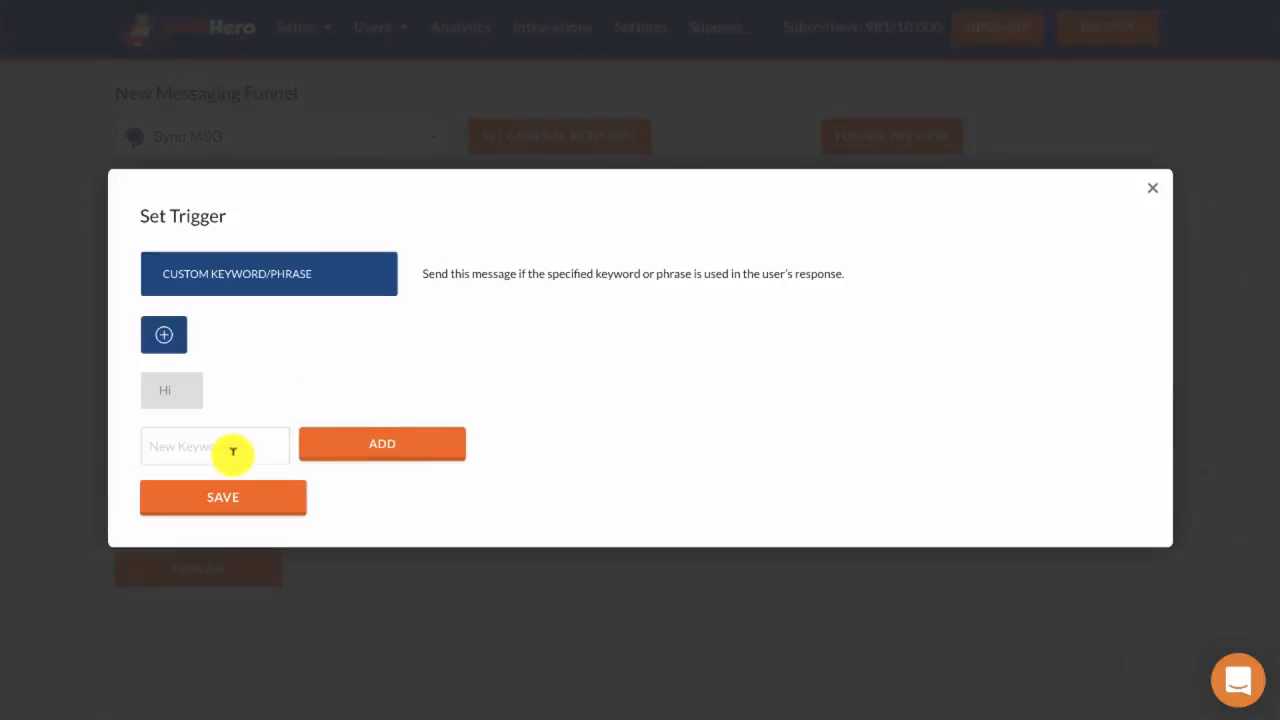
click(230, 508)
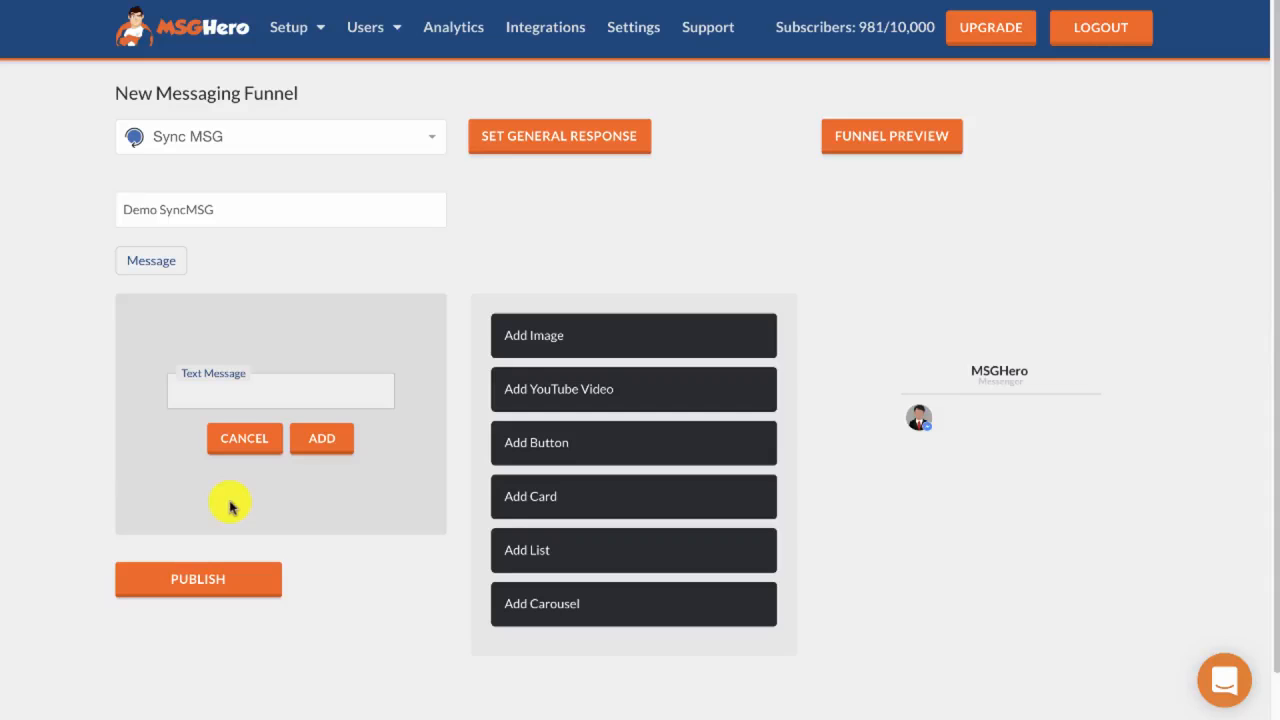
Start the text message with the line "Thanks for enquiring about our ad templates!"
click(254, 394)
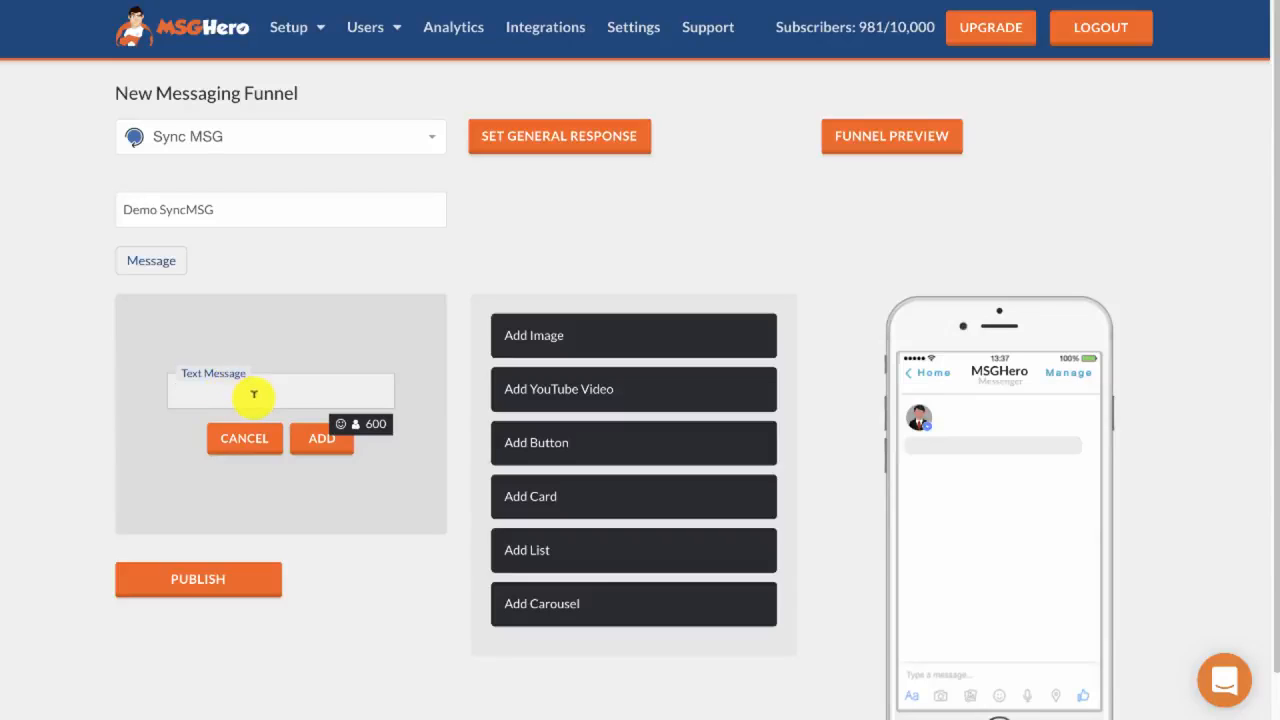
text(Thanks for enq)
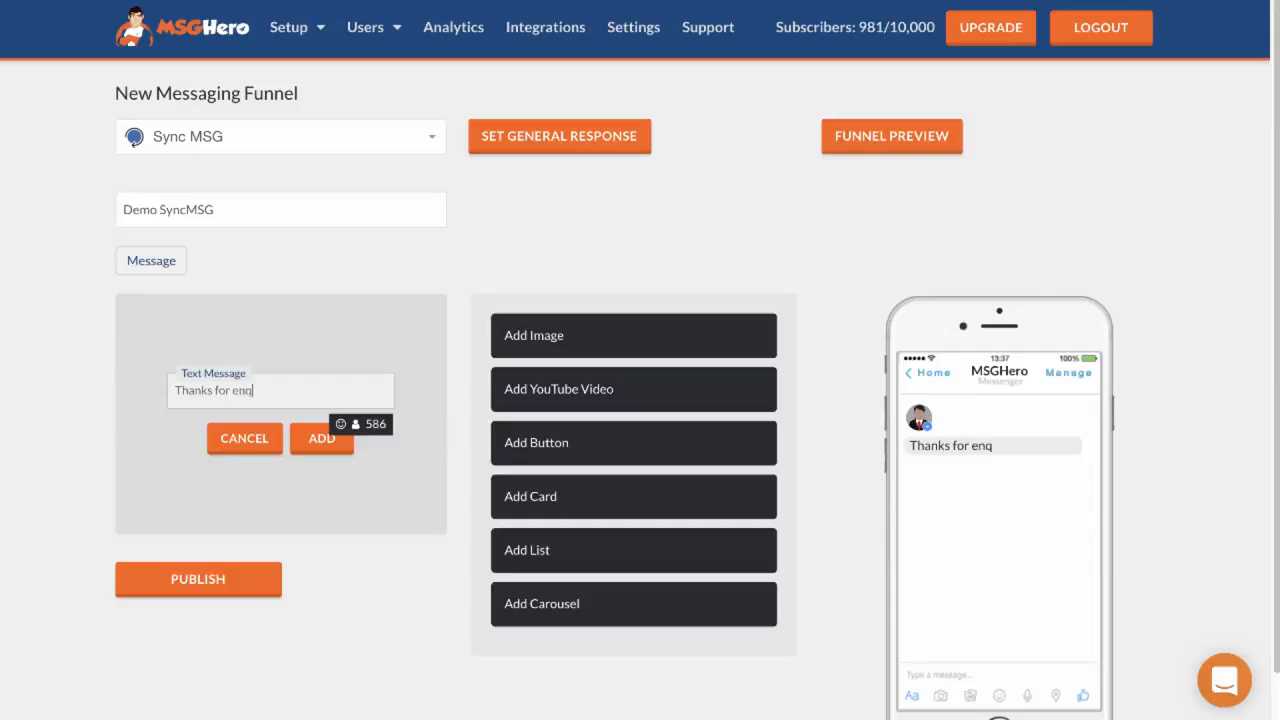
text(uiring about our ad)
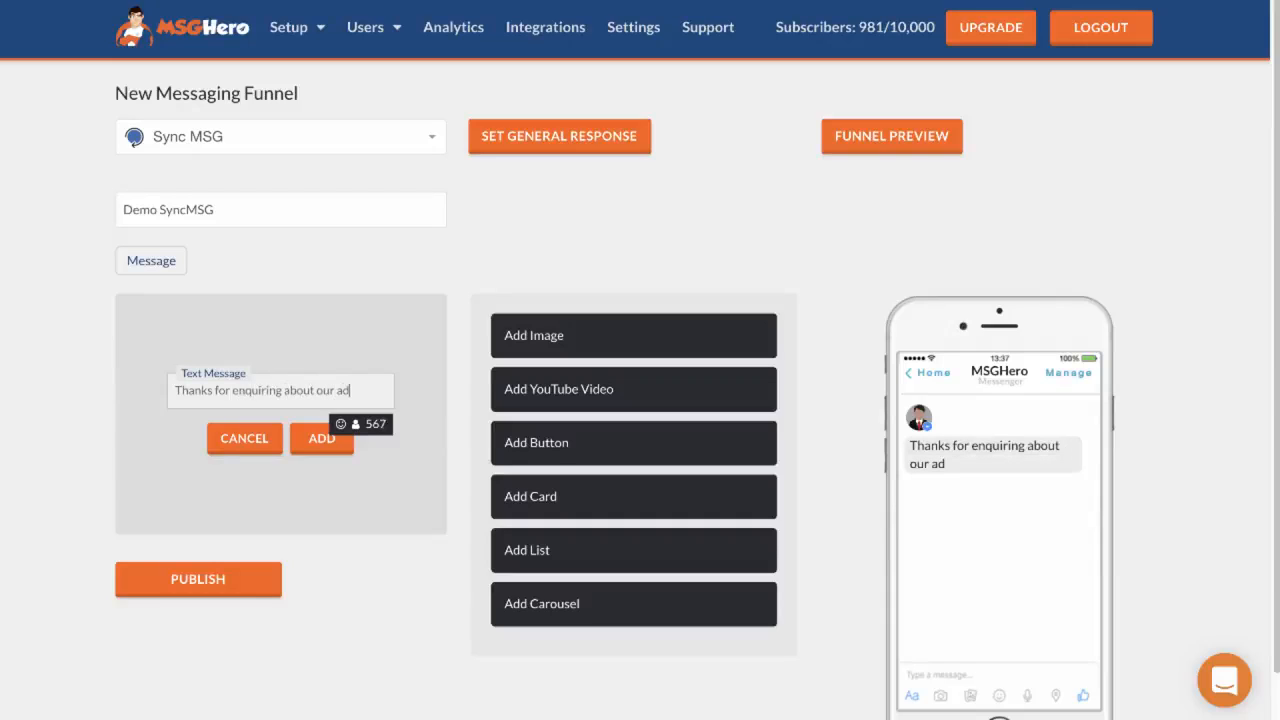
text( templates!)
After a blank line, add "Click the download button below to get instant access!" to the text message
key(Return)
key(Return)
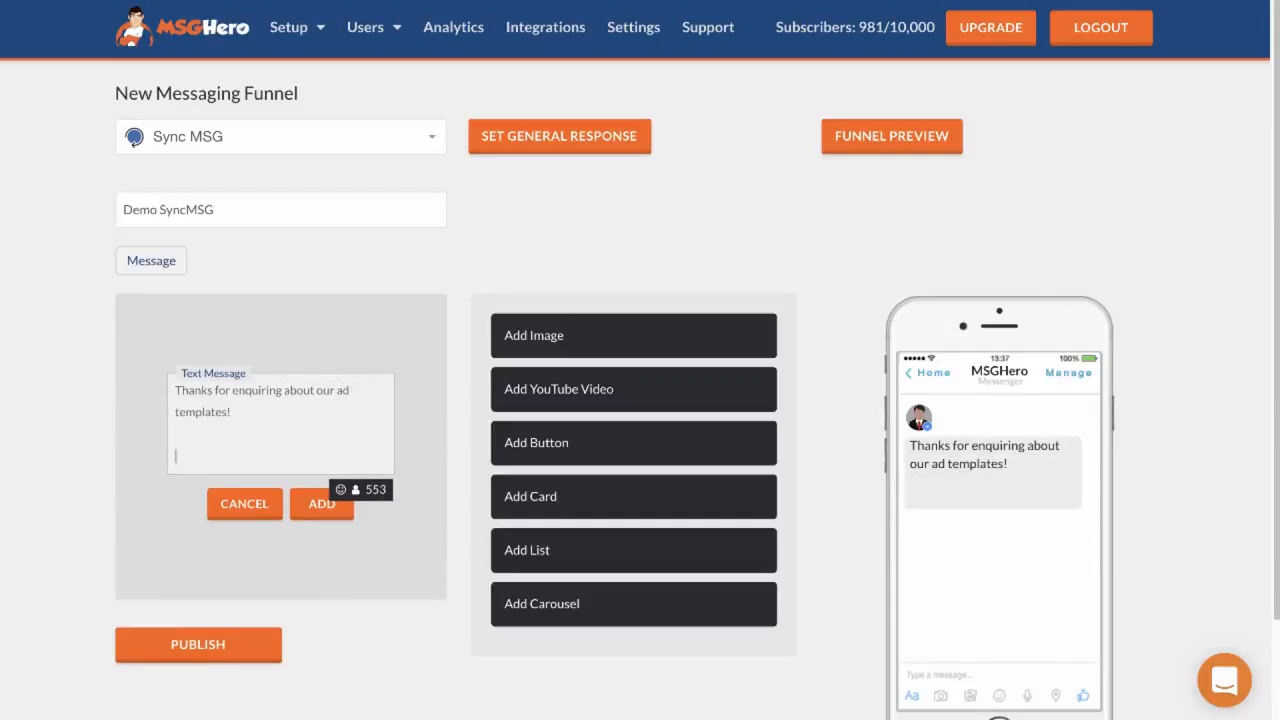
text(Click the downloa)
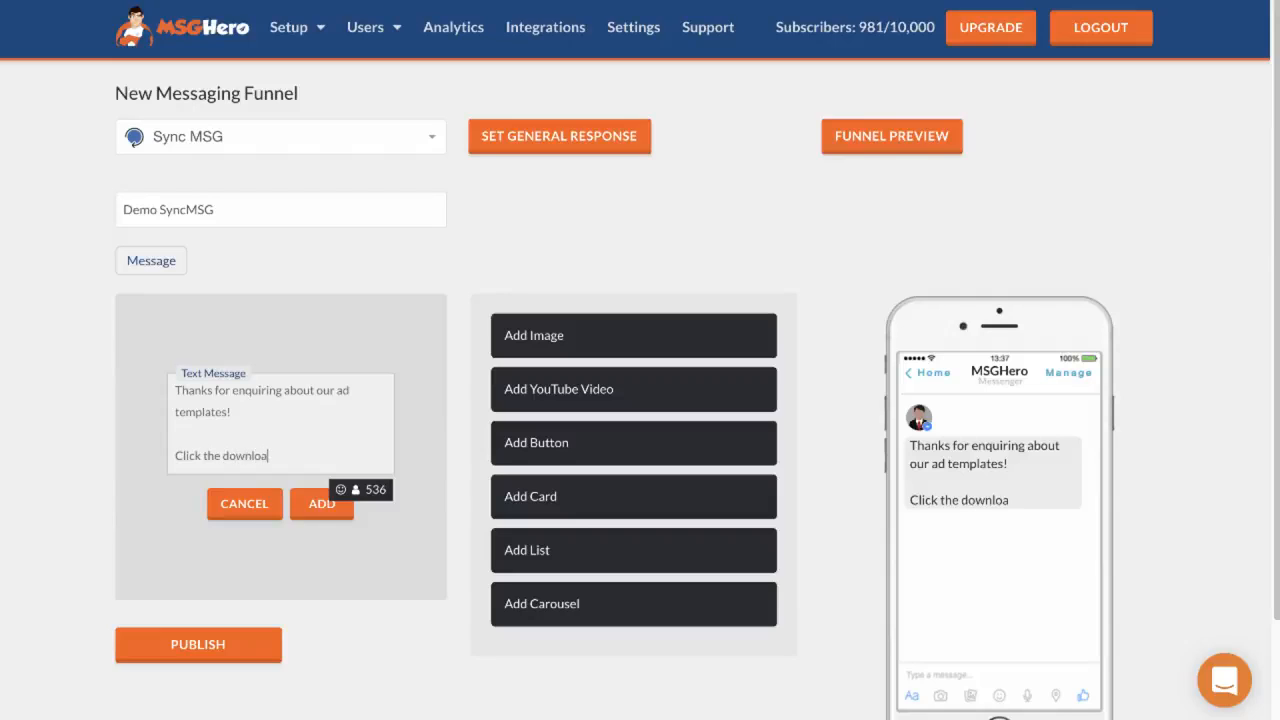
text(d button below to get instant access!)
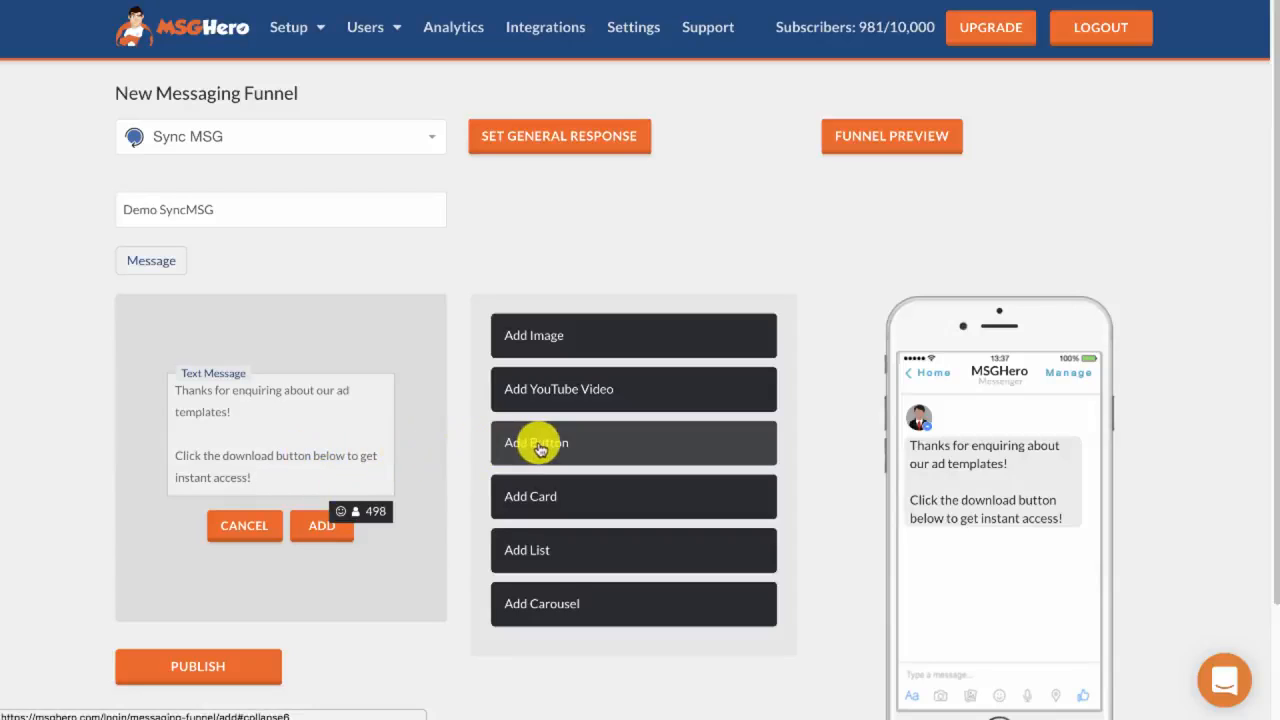
drag(534, 443, 586, 491)
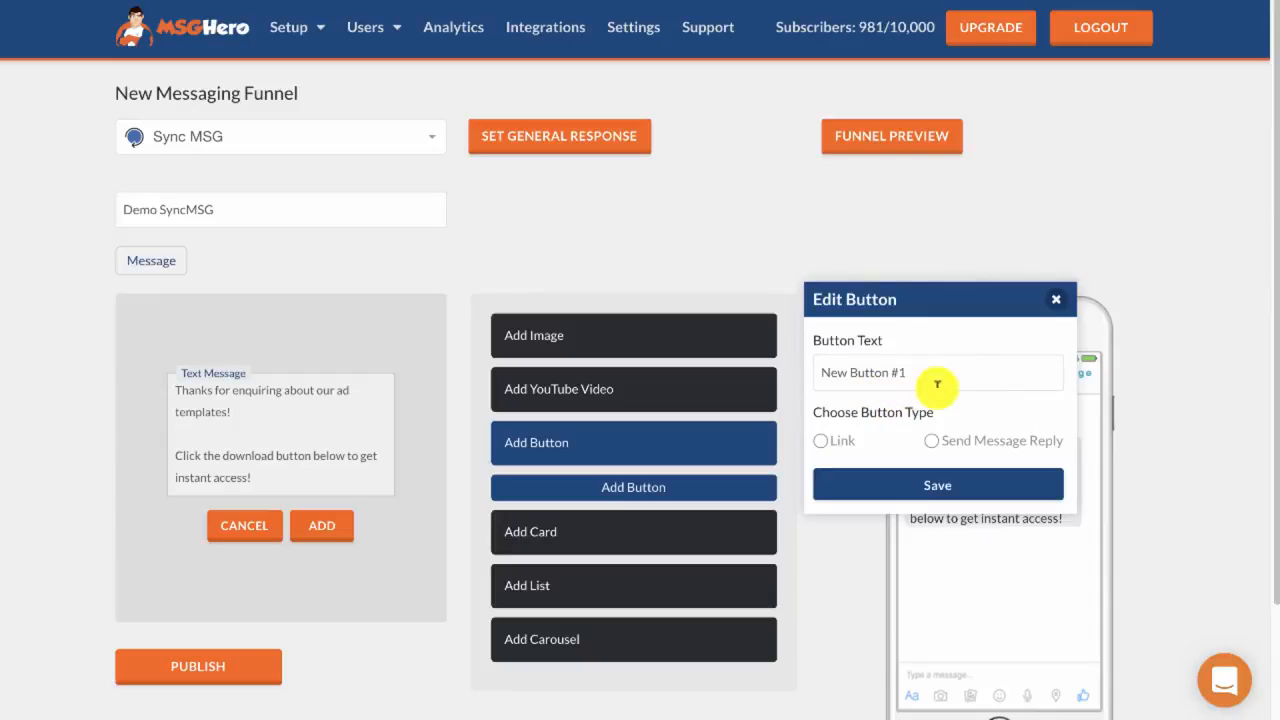
drag(934, 379, 818, 367)
text(Download)
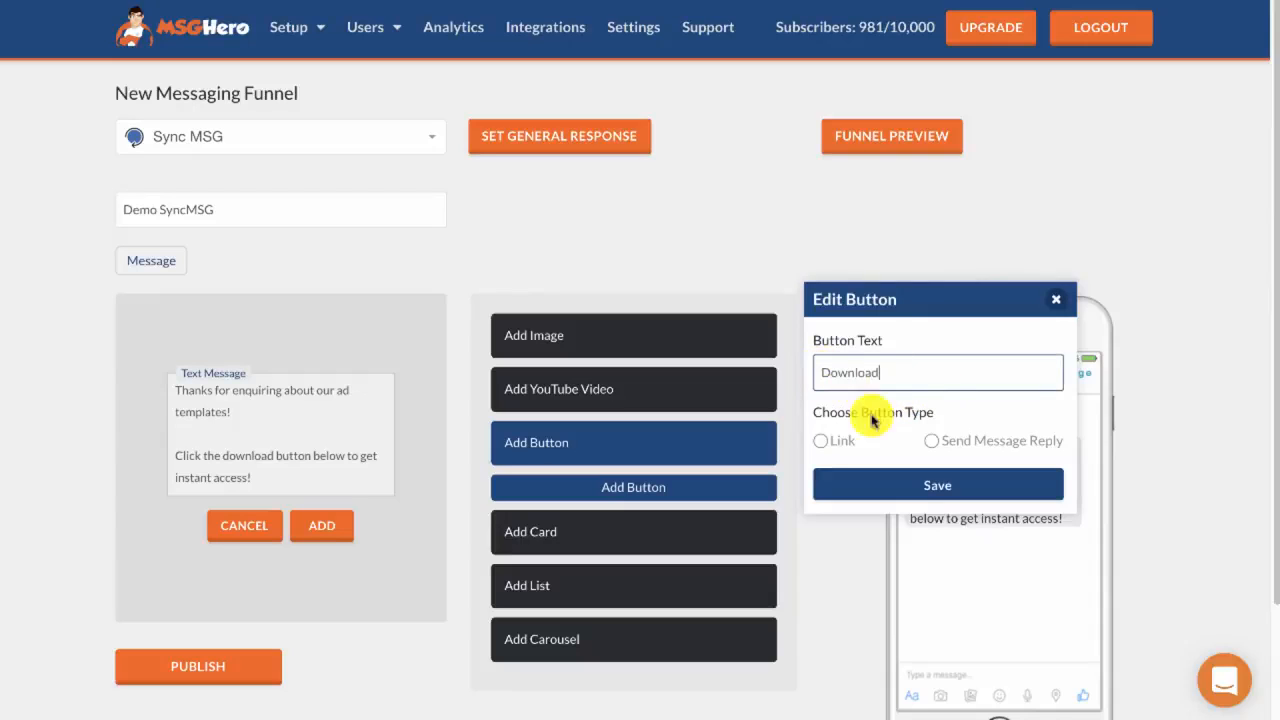
click(821, 440)
text(https://www.msghero.com/special/1/)
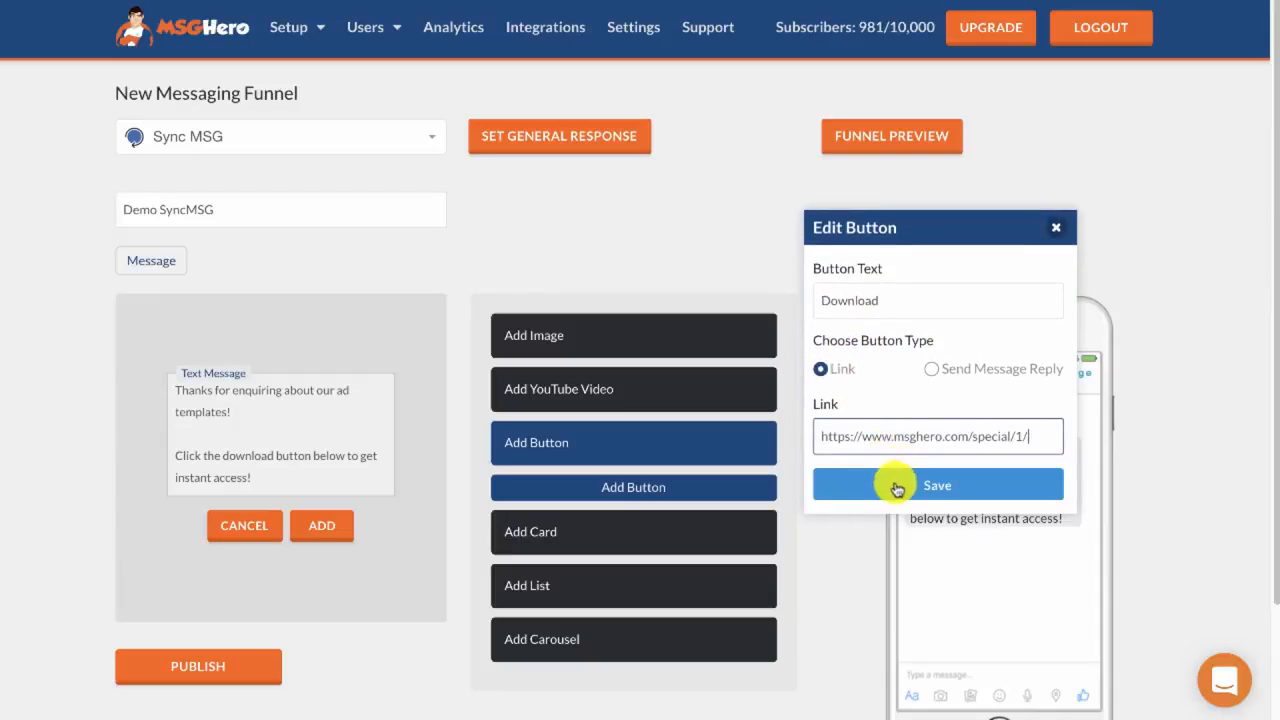
click(889, 485)
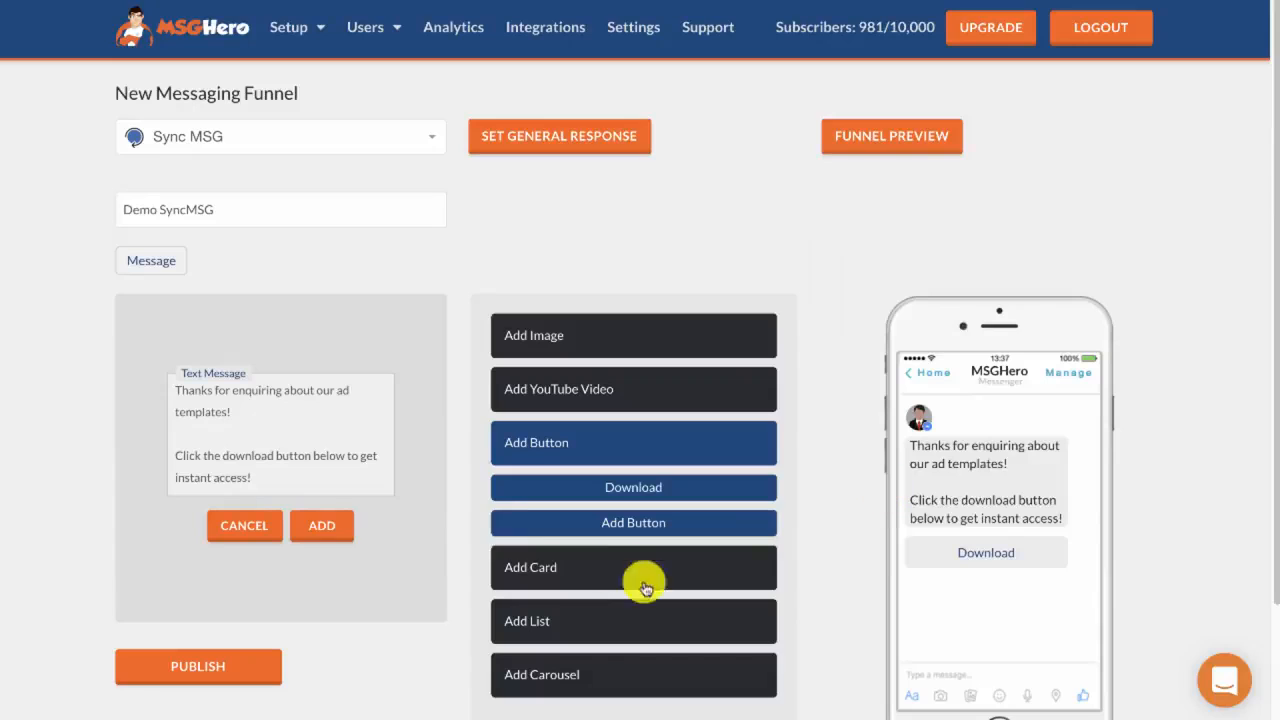
Add the finished message to the funnel and publish the funnel
click(321, 530)
scroll(321, 477, down, 3)
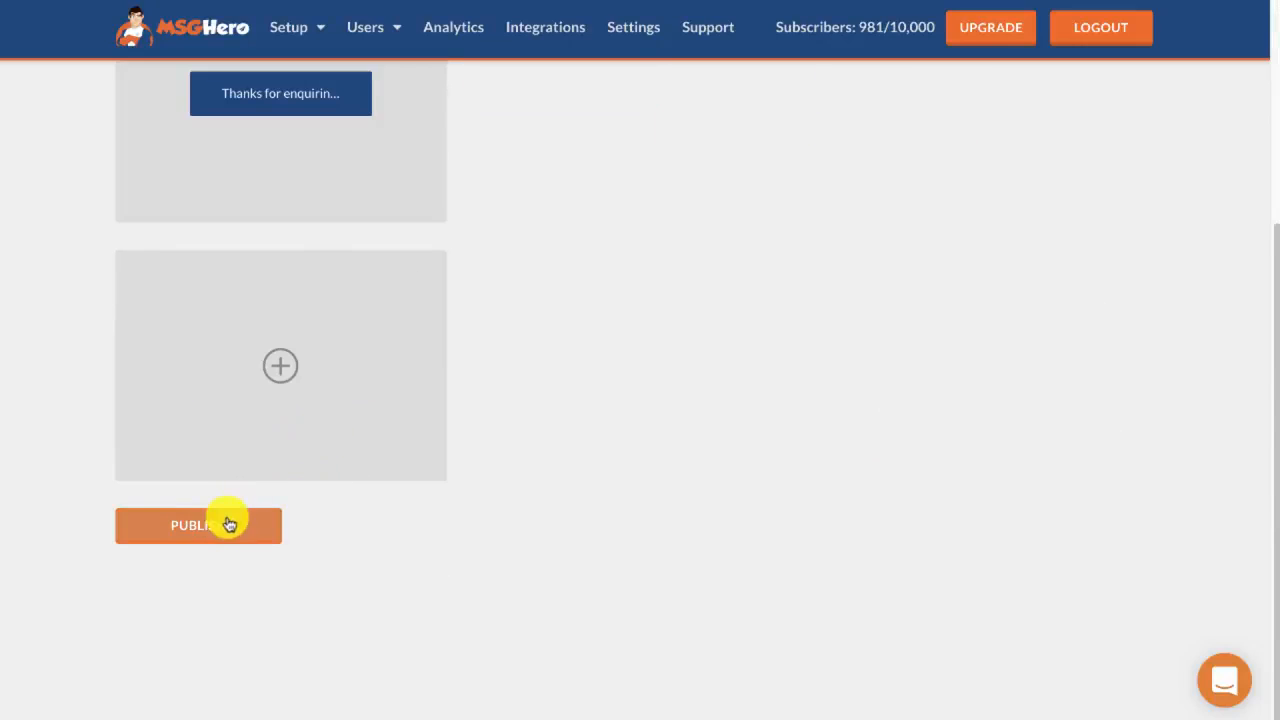
click(278, 520)
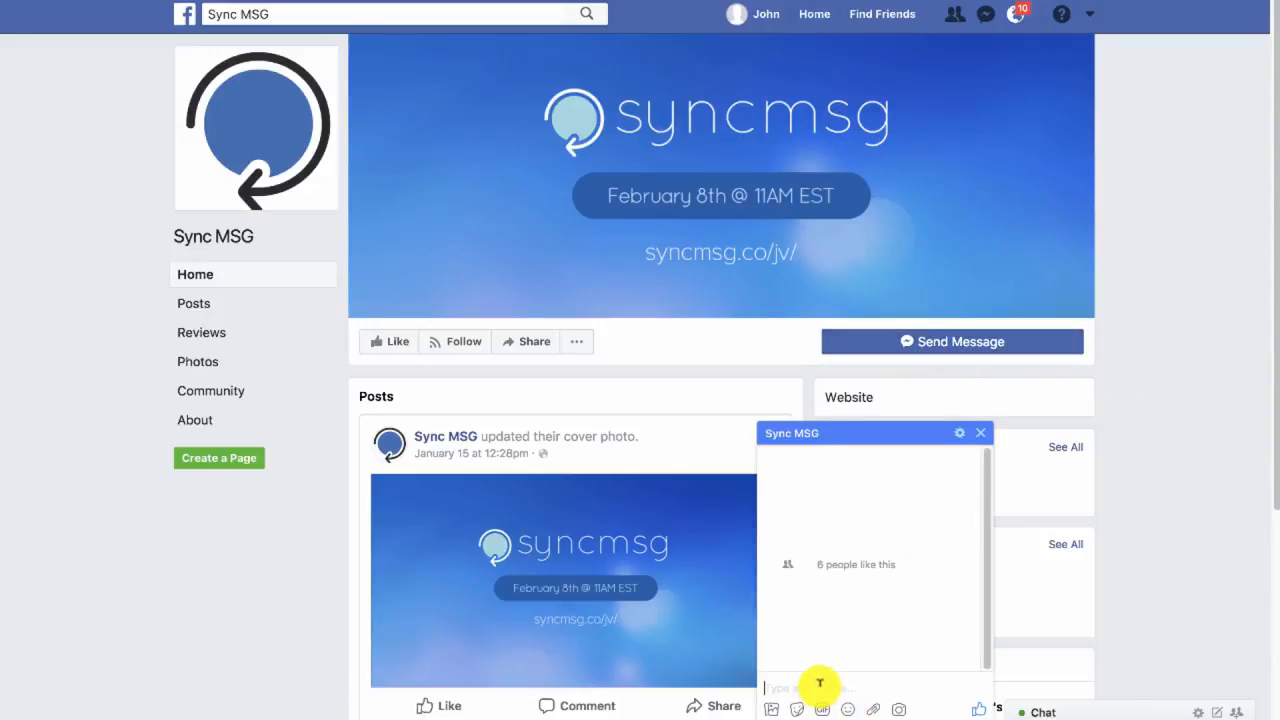
In the Sync MSG Facebook page's chat, send "hi" and open the Download link in the automatic reply
text(hi)
key(Return)
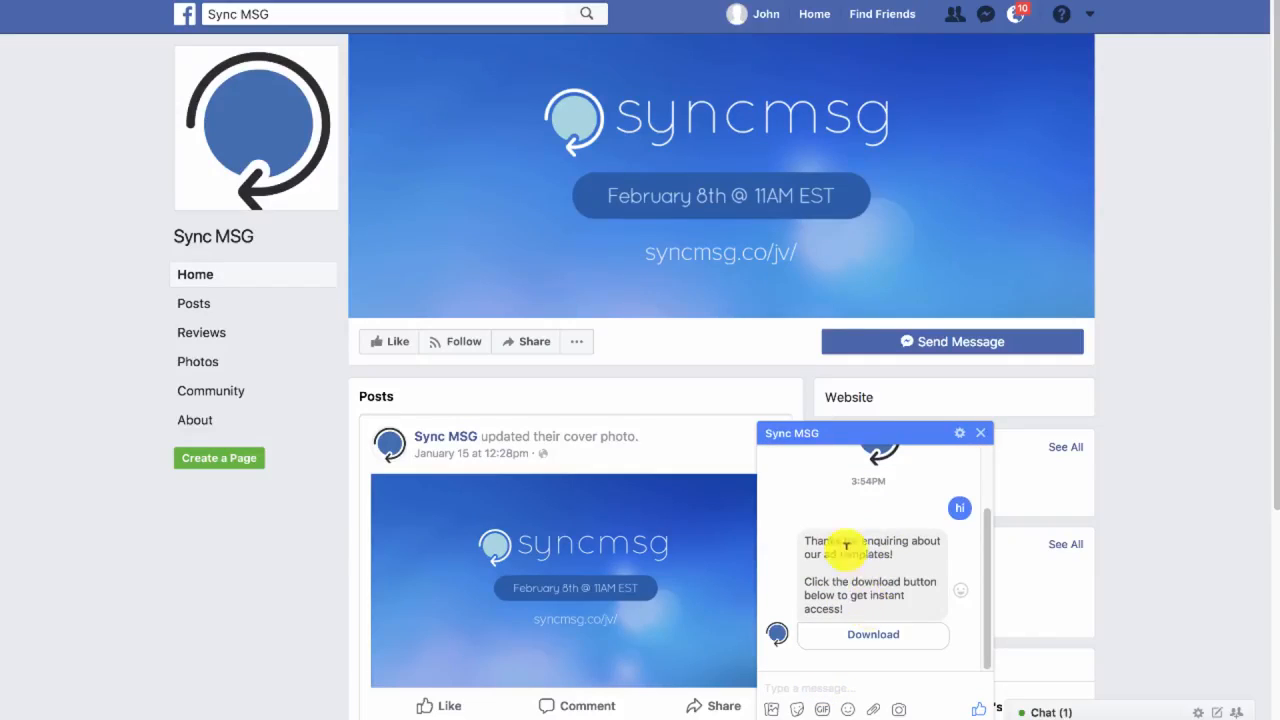
click(876, 638)
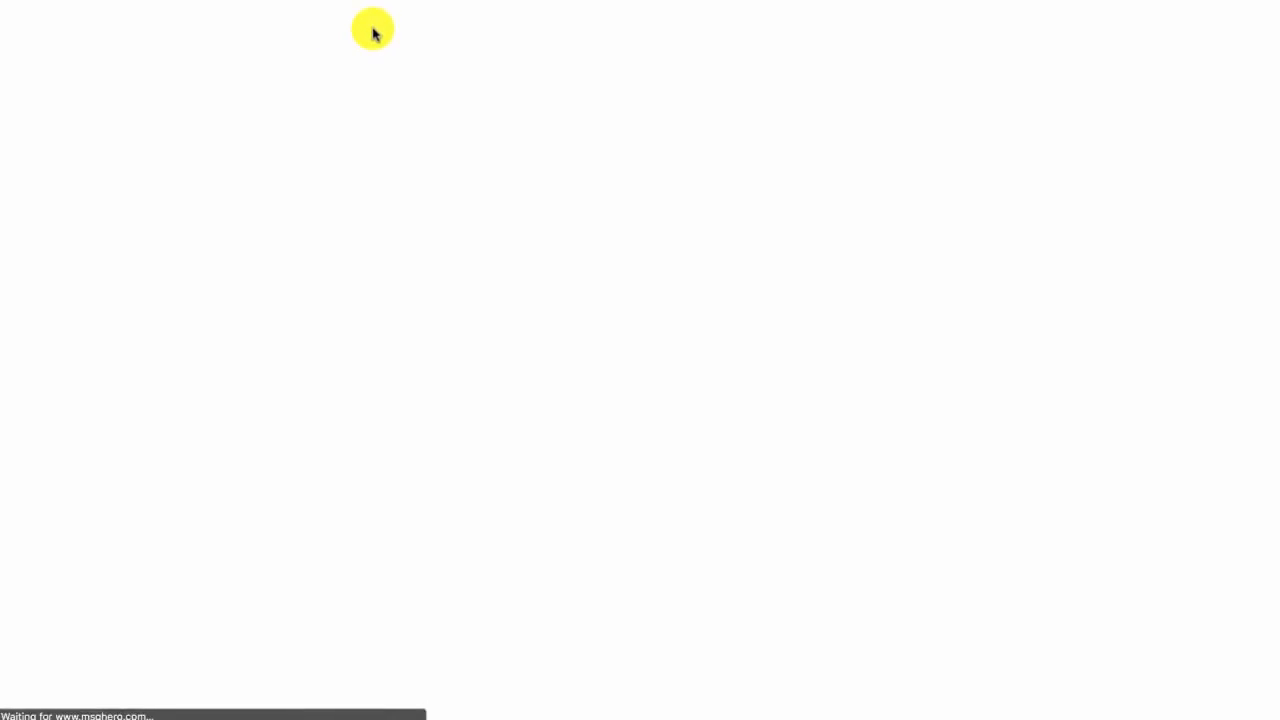